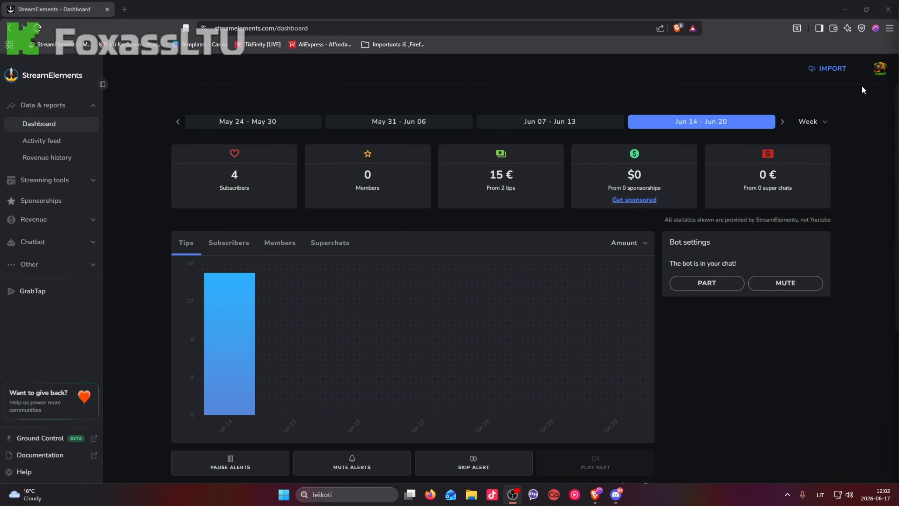
# Check the channels linked to the StreamElements account, leaving the current channel selected
pyautogui.click(882, 73)
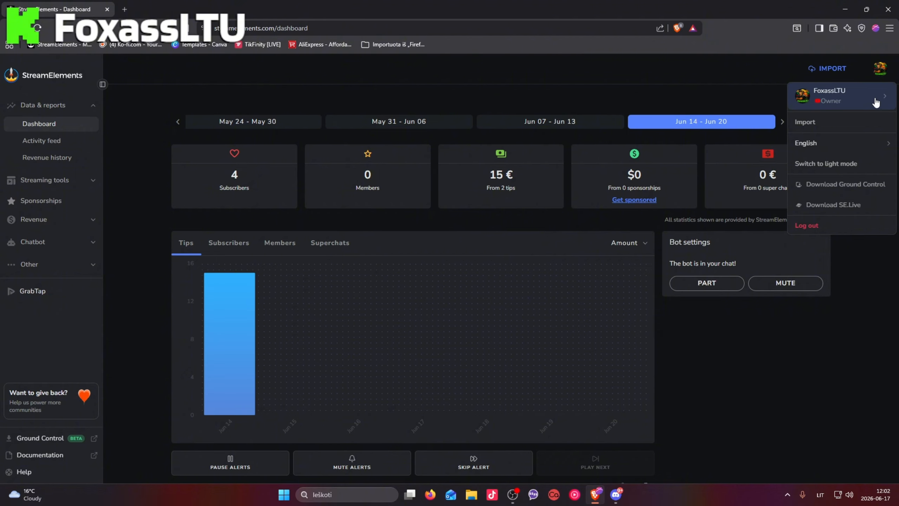
pyautogui.click(883, 100)
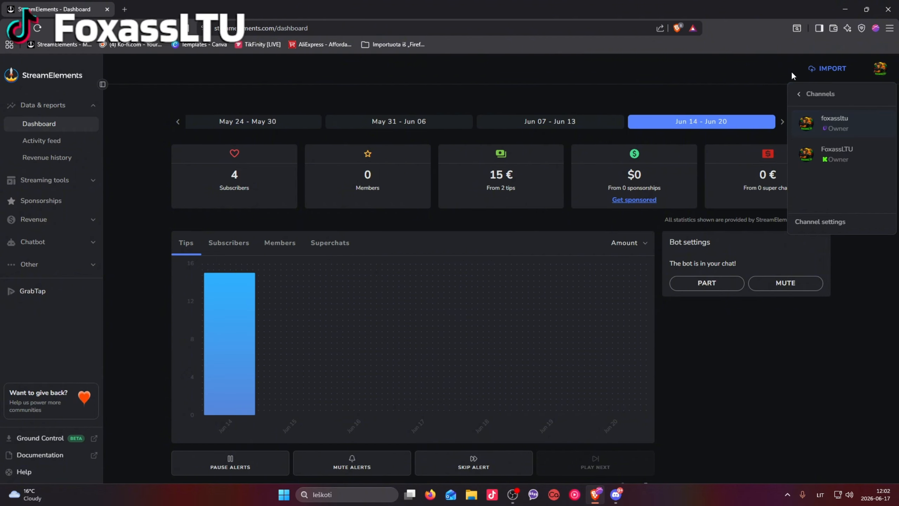
pyautogui.click(878, 73)
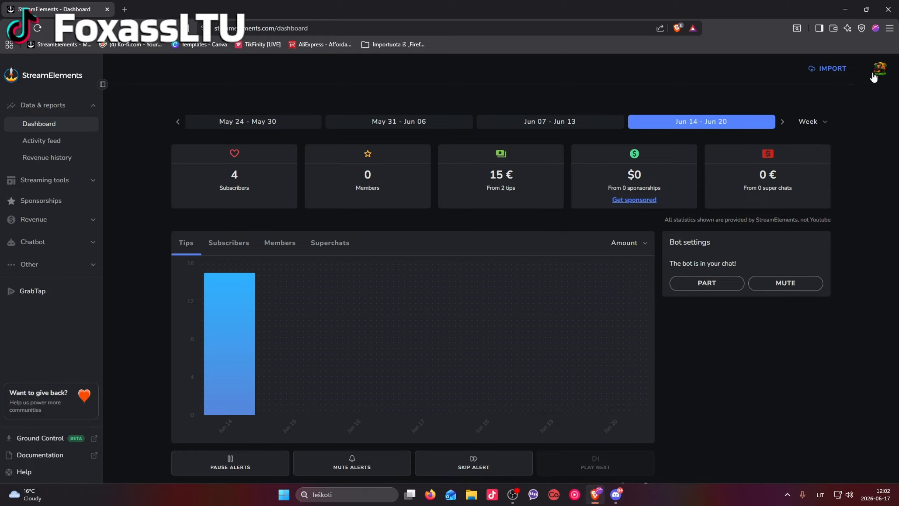
pyautogui.click(883, 75)
pyautogui.click(719, 75)
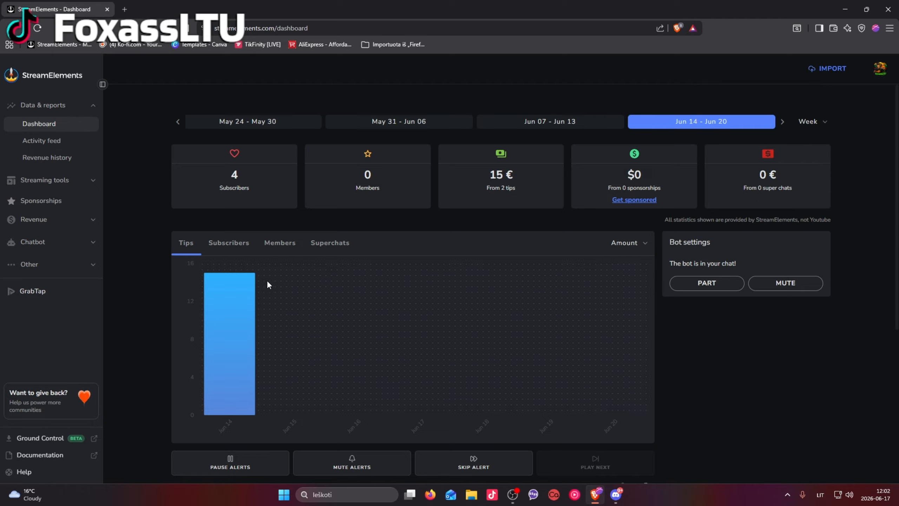
# Open the "youtuba alertai" overlay from the streaming tools for editing
pyautogui.click(75, 186)
pyautogui.click(34, 198)
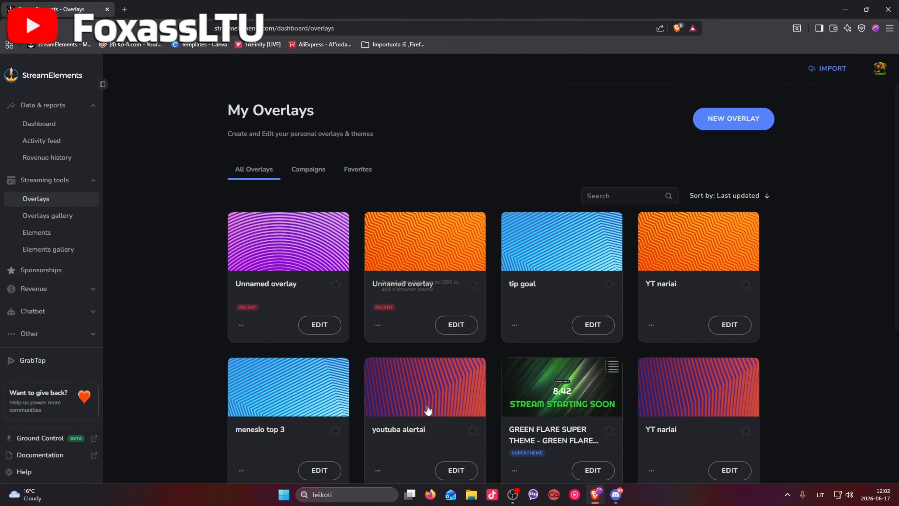
pyautogui.scroll(-3, 428, 410)
pyautogui.click(457, 375)
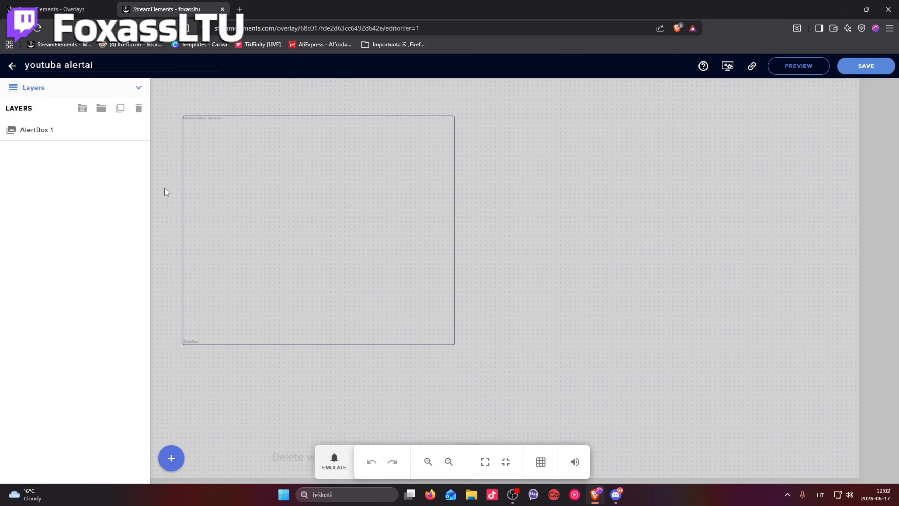
# Show the alert types of AlertBox 1 and open the subscriber alert's advanced settings
pyautogui.click(41, 131)
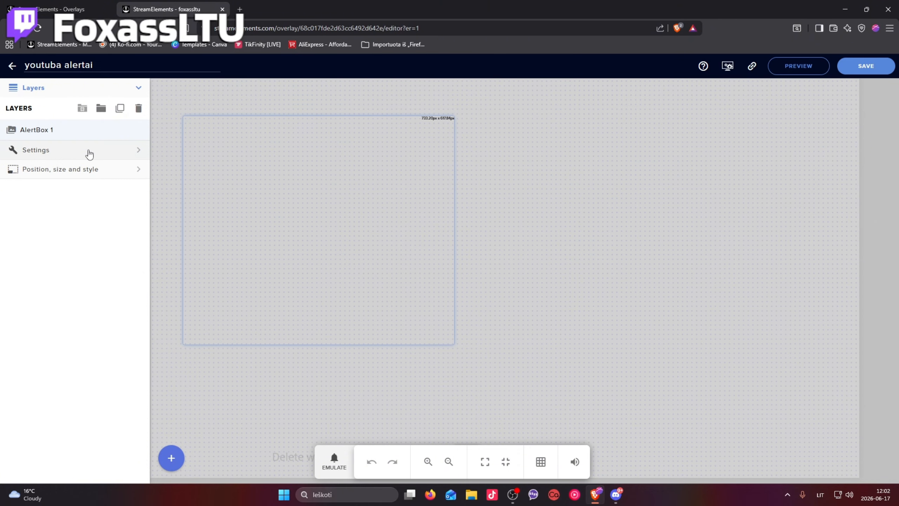
pyautogui.click(132, 152)
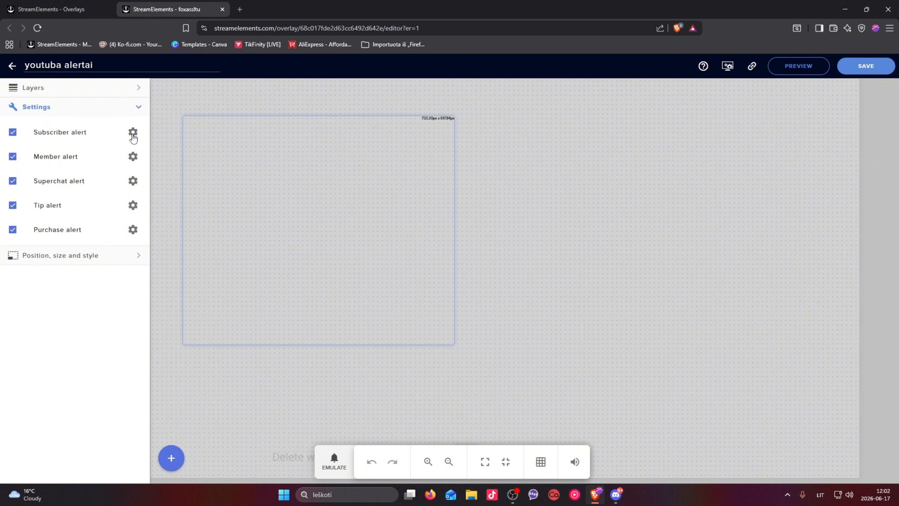
pyautogui.click(139, 108)
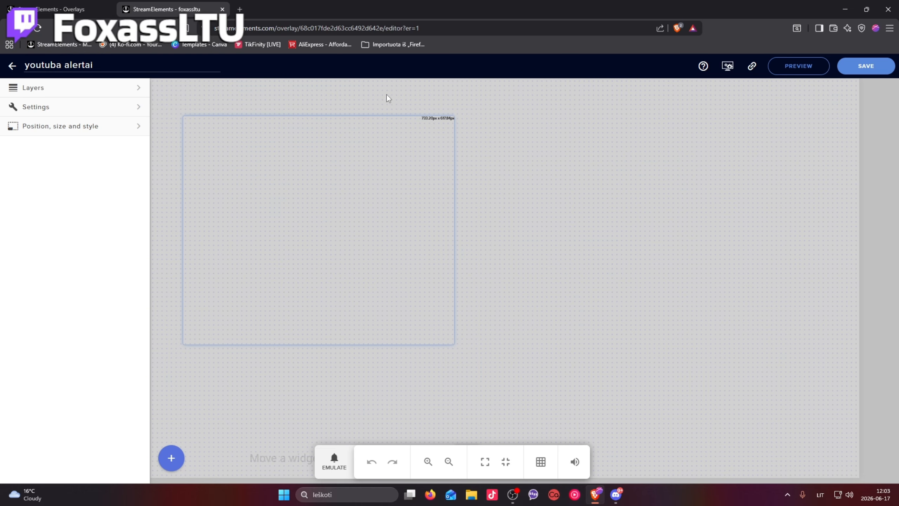
pyautogui.click(139, 107)
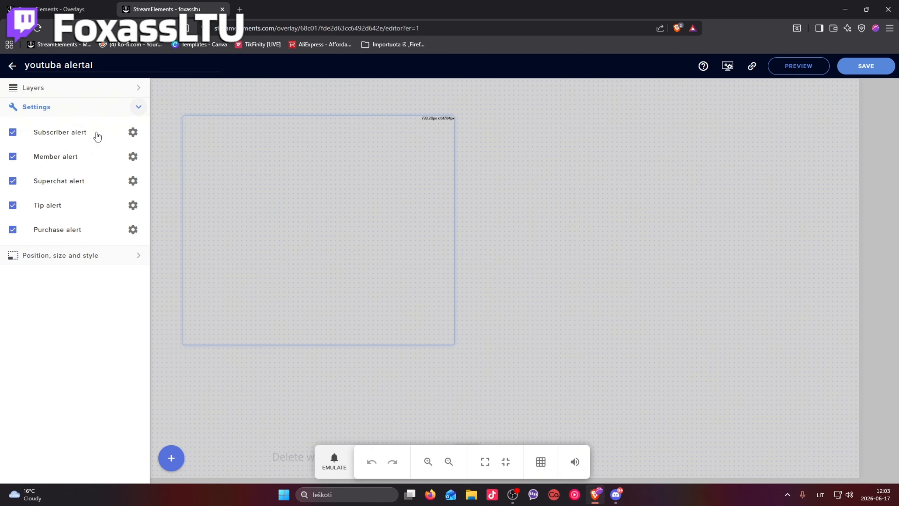
pyautogui.click(133, 134)
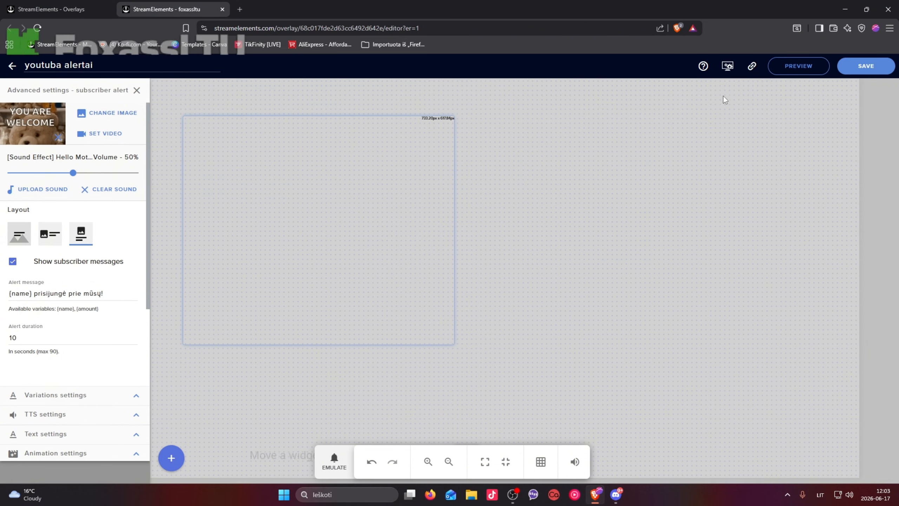
# Stay in the "youtuba alertai" overlay editor and copy the overlay's URL
pyautogui.click(12, 66)
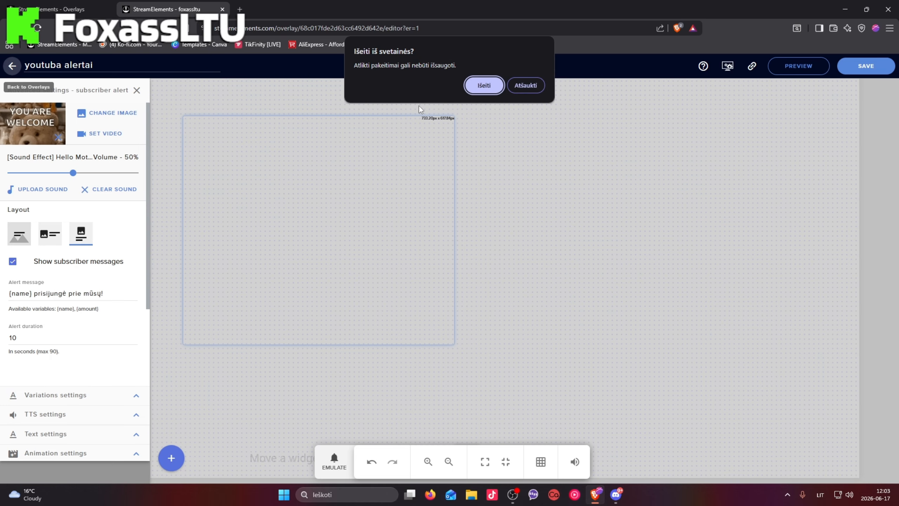
pyautogui.click(535, 87)
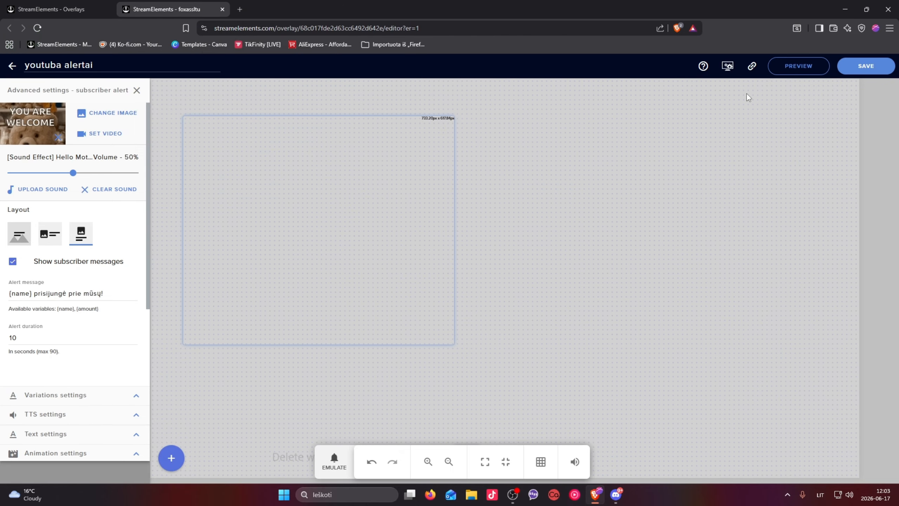
pyautogui.click(753, 67)
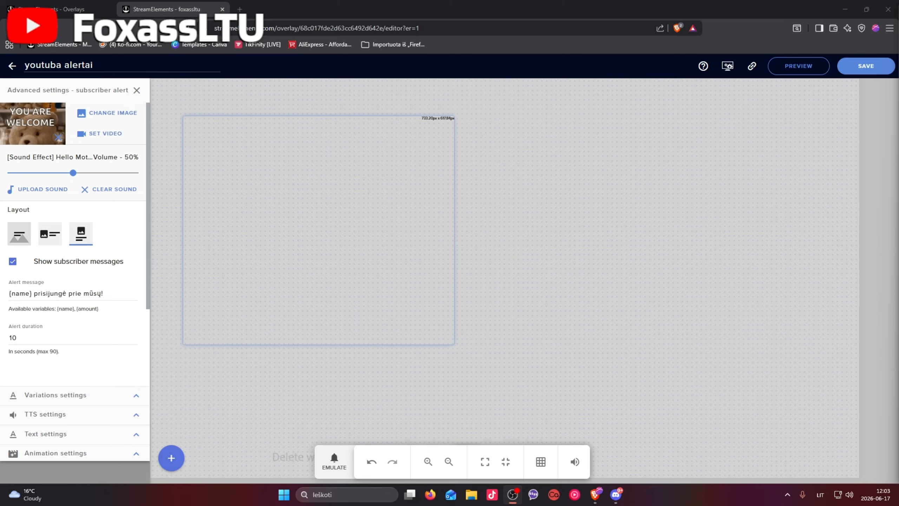
# Switch to OBS and set the Display Capture source to display 2343: 1920x1080 @ 1920,0
pyautogui.click(414, 300)
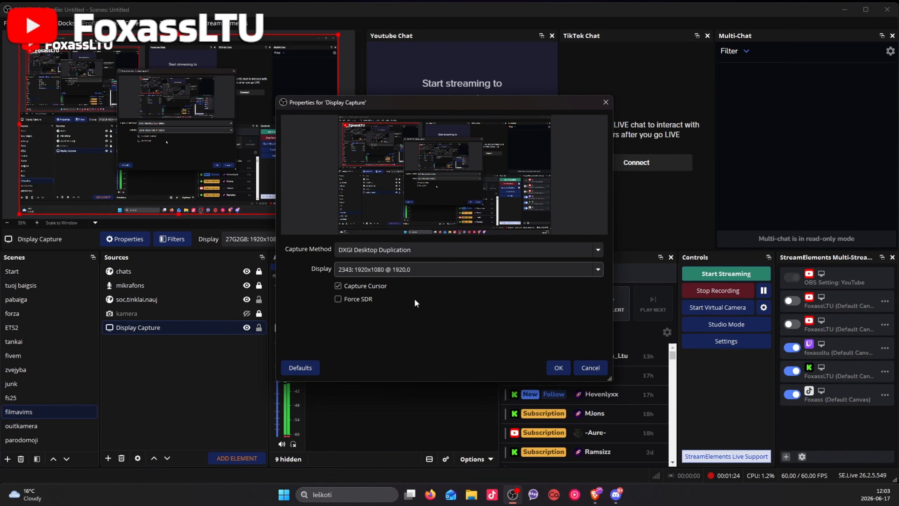
pyautogui.click(549, 368)
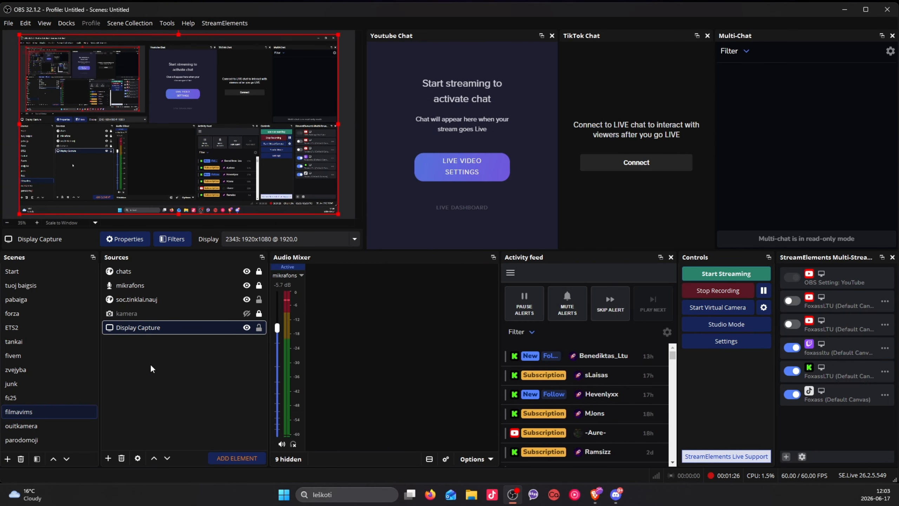
# Add a new browser source named "youtubas" to the filmavims scene
pyautogui.rightClick(143, 364)
pyautogui.moveTo(357, 324)
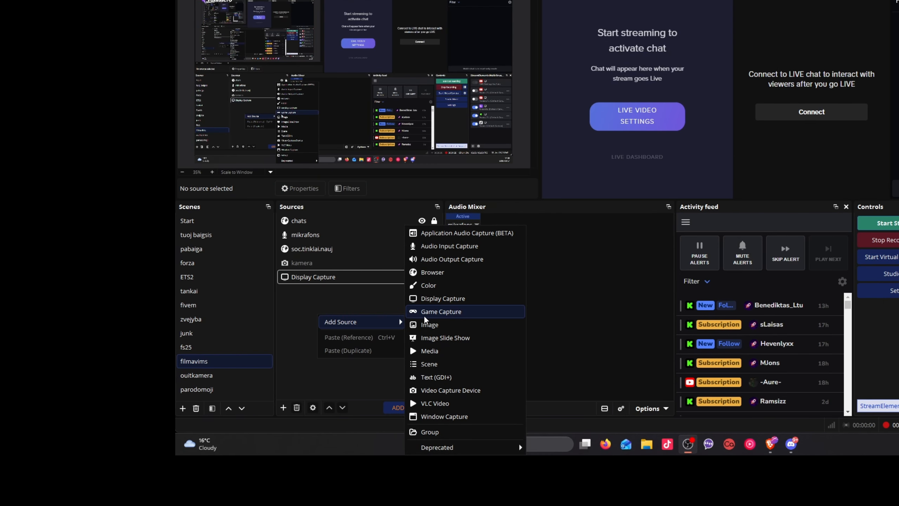
pyautogui.click(459, 274)
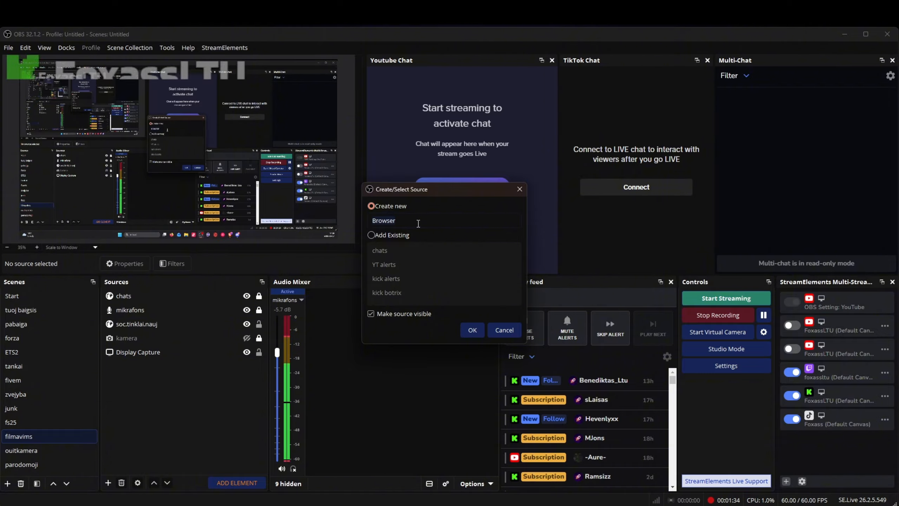
pyautogui.write('YT')
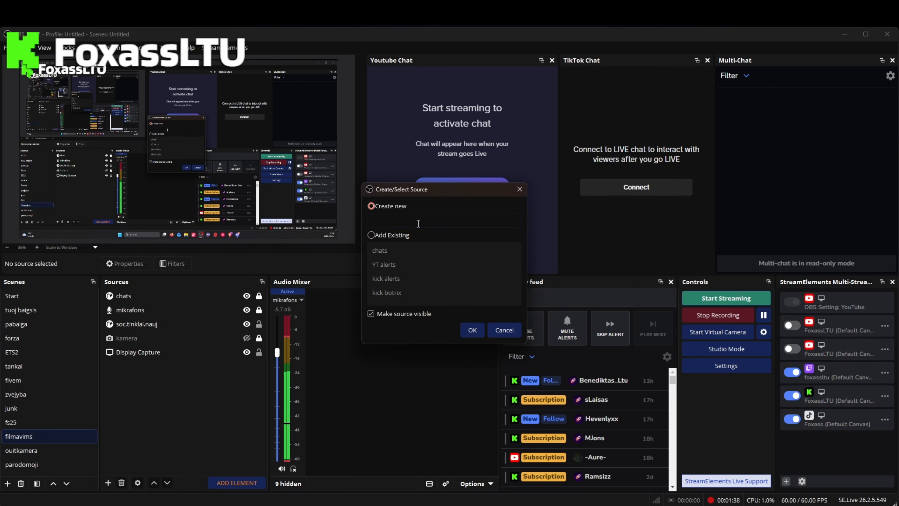
pyautogui.write('youtubas')
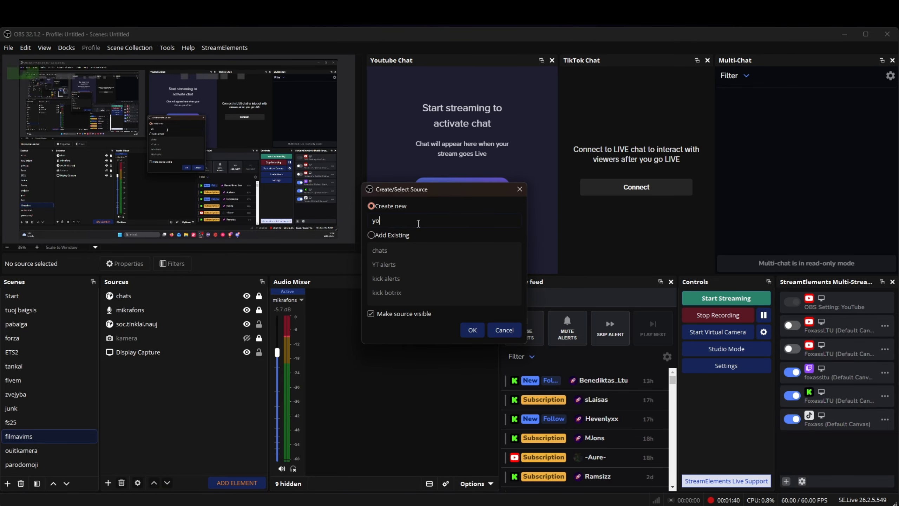
pyautogui.click(472, 330)
# Replace the browser source's URL with the copied private overlay URL and enable Control audio via OBS
pyautogui.click(467, 290)
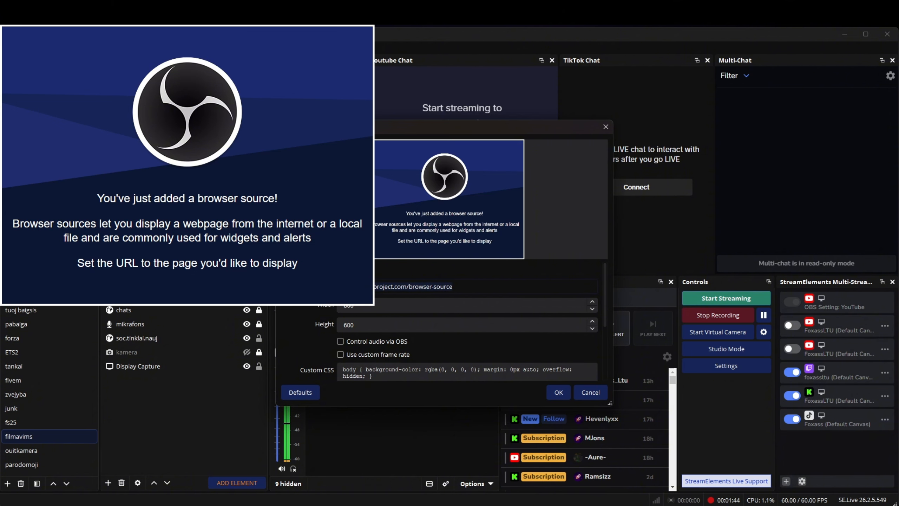
pyautogui.hotkey('ctrl', 'a')
pyautogui.hotkey('ctrl', 'v')
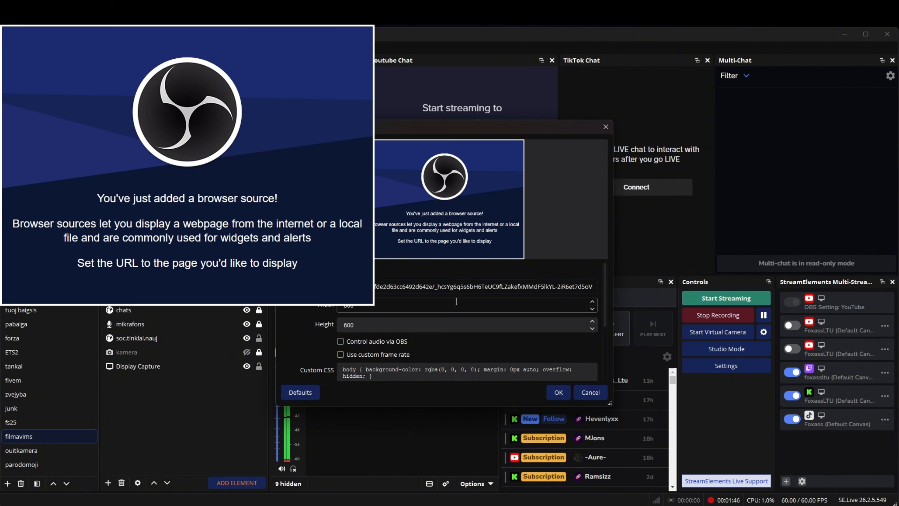
pyautogui.click(341, 341)
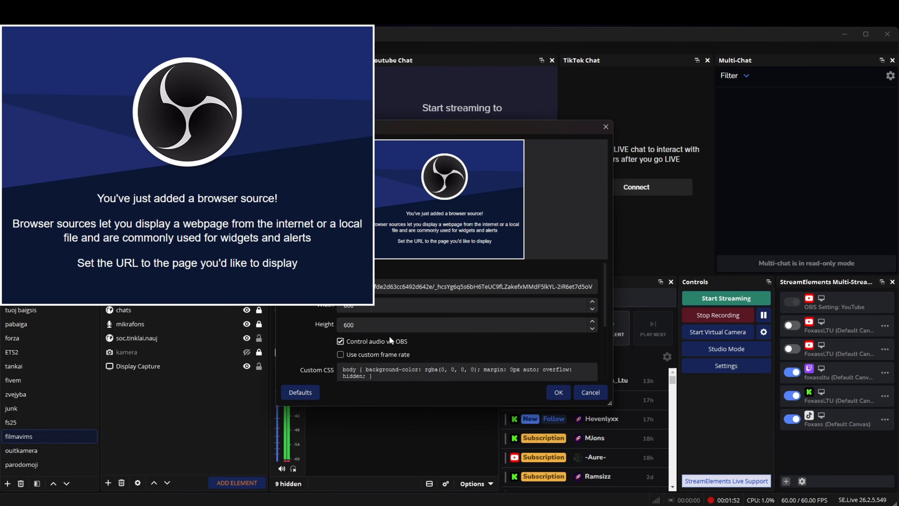
pyautogui.click(559, 392)
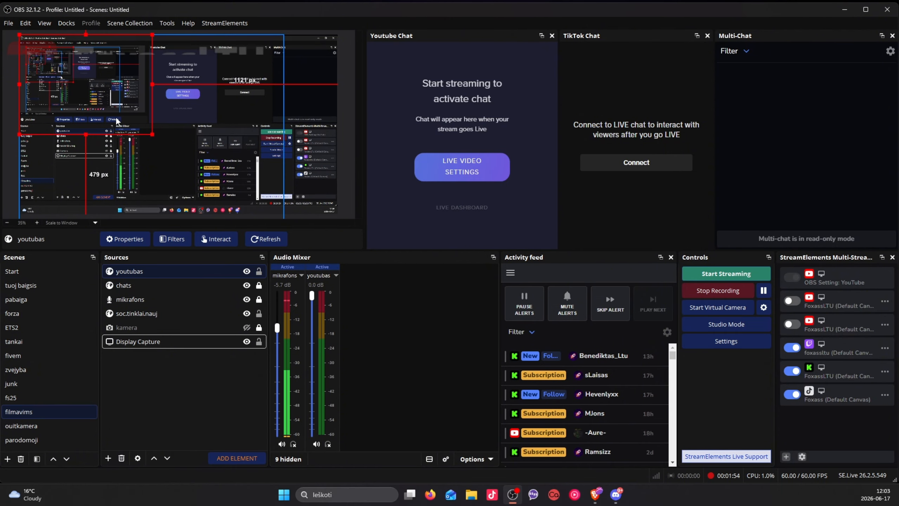
# Move and enlarge the youtubas source, leaving margins of about 457 px left, 130 px top, 533 px right and 252 px bottom
pyautogui.moveTo(169, 124); pyautogui.dragTo(165, 122)
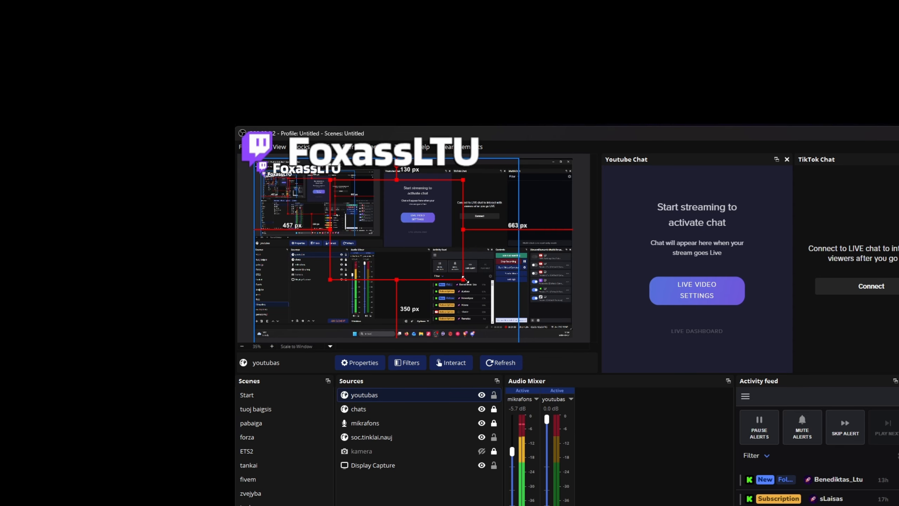
pyautogui.moveTo(228, 156); pyautogui.dragTo(268, 177)
pyautogui.moveTo(502, 300); pyautogui.dragTo(484, 288)
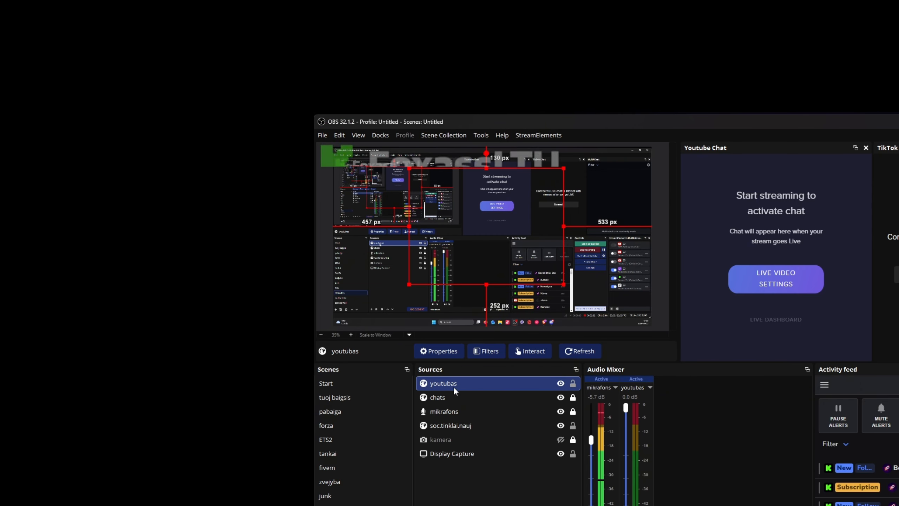
# Set the youtubas source's volume to -9.7 dB and its audio monitoring to Monitor and Output
pyautogui.moveTo(627, 407); pyautogui.dragTo(628, 454)
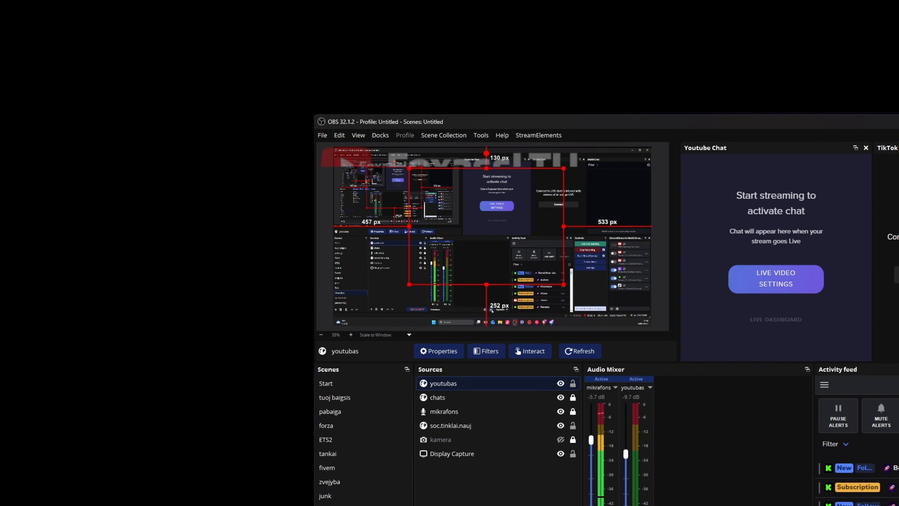
pyautogui.click(760, 505)
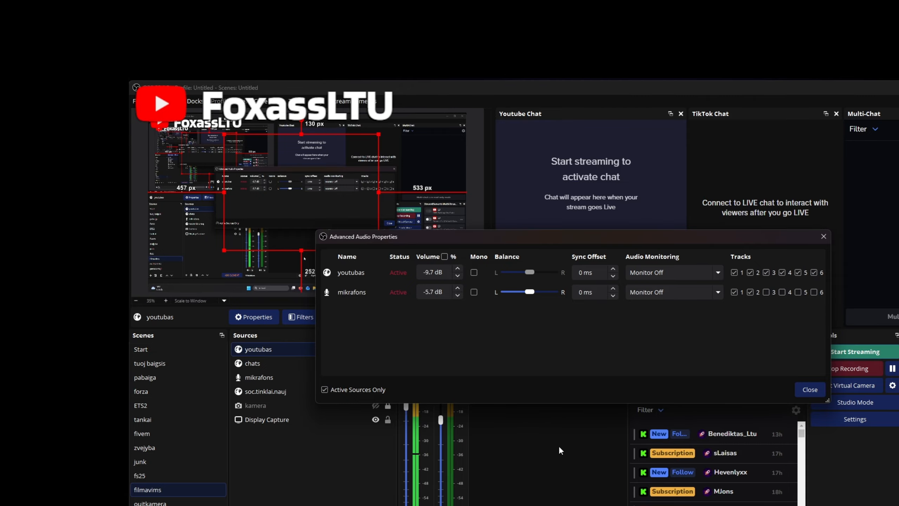
pyautogui.click(666, 272)
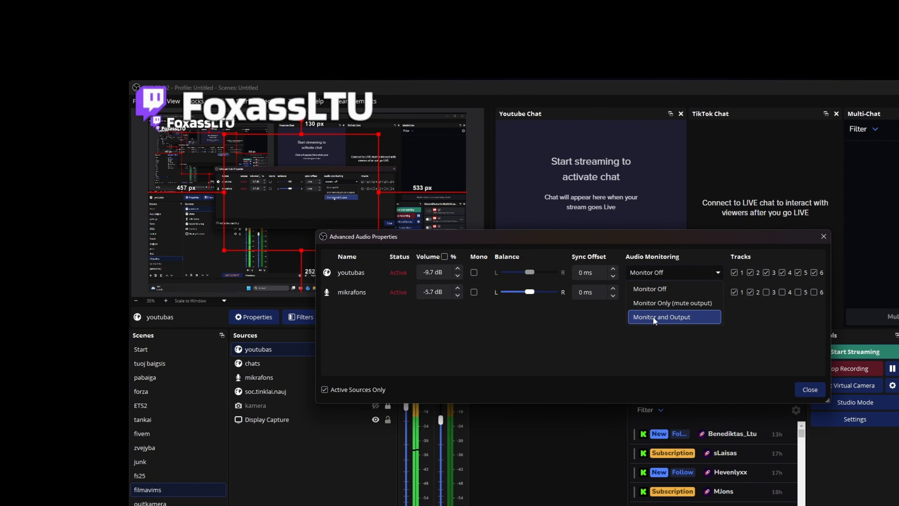
pyautogui.click(664, 317)
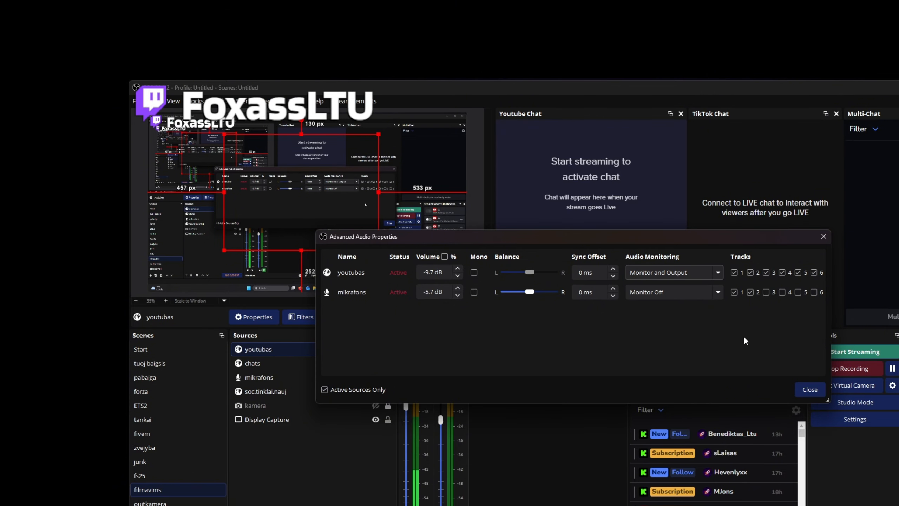
pyautogui.click(809, 390)
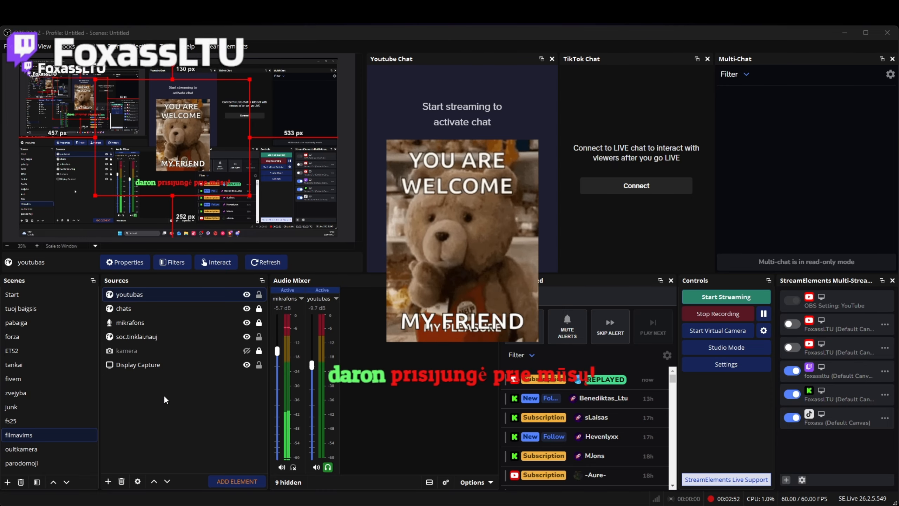
# Switch to the BotRix panel in the browser, check the signed-in account and open the Alerts page
pyautogui.click(190, 364)
pyautogui.click(222, 421)
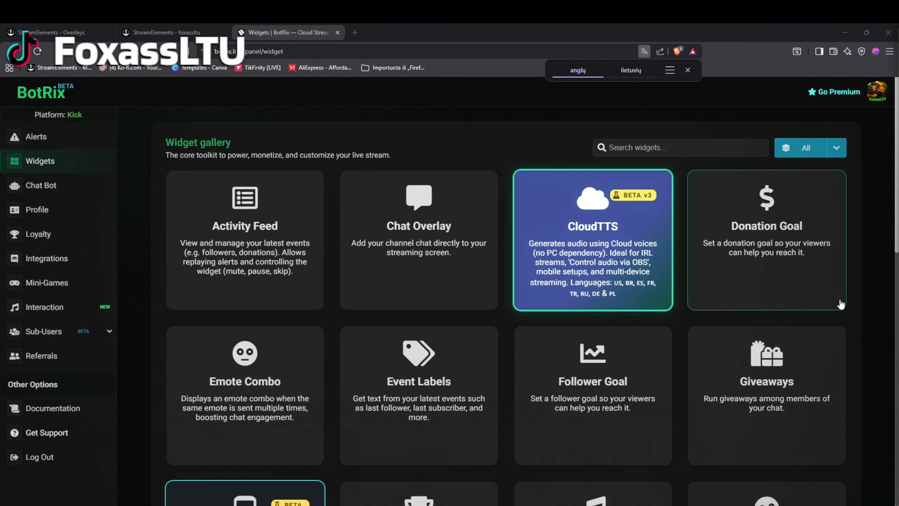
pyautogui.click(884, 99)
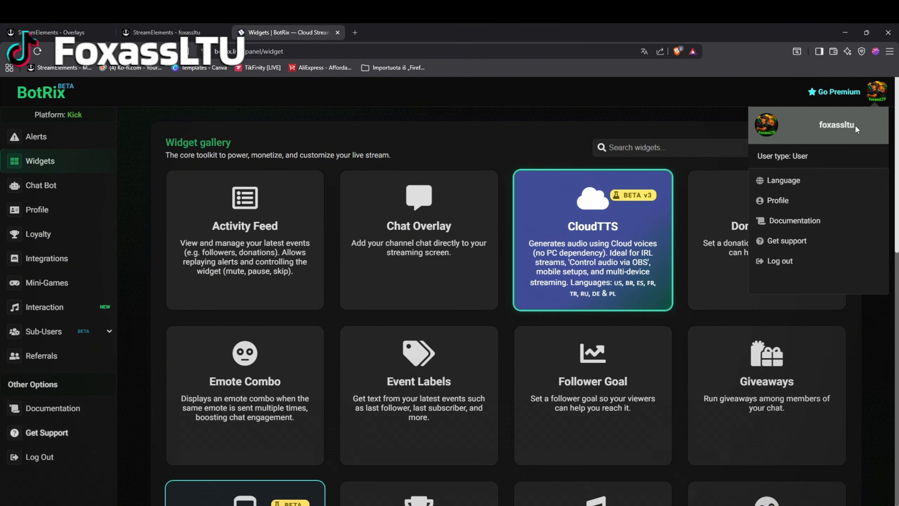
pyautogui.click(728, 96)
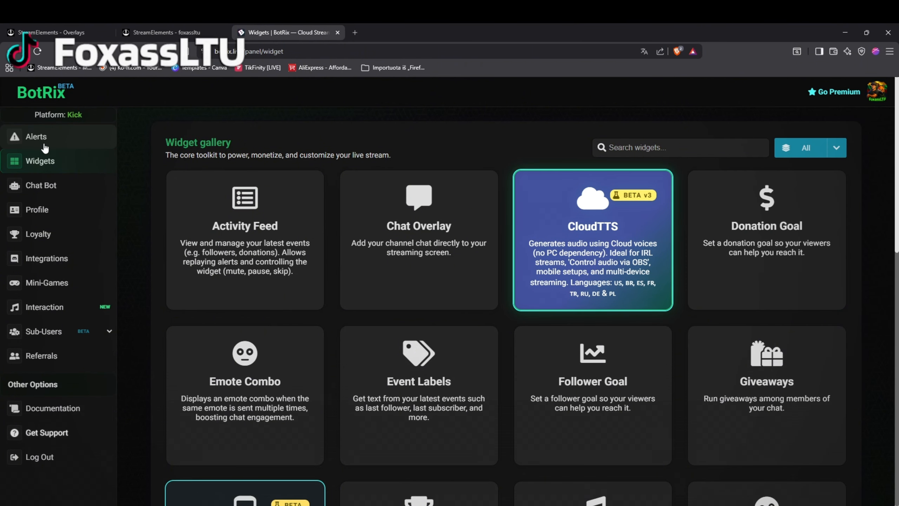
pyautogui.click(35, 136)
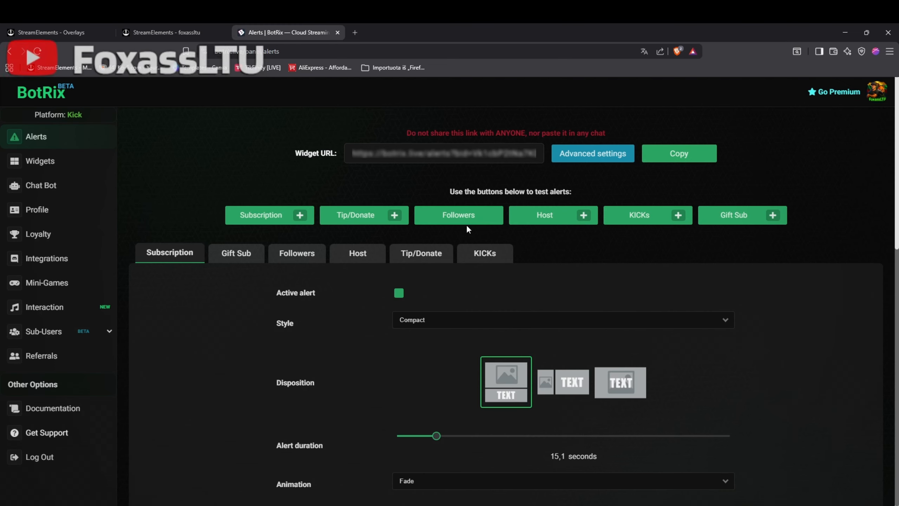
# Examine the Subscription alert's settings on the BotRix Alerts page, from the style and disposition down to the image, sound and volume
pyautogui.scroll(-4, 682, 318)
pyautogui.scroll(4, 682, 318)
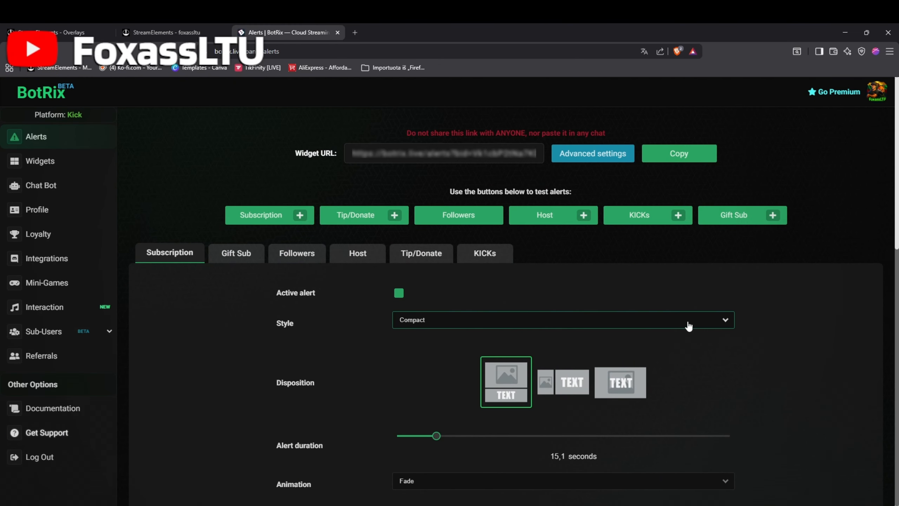
pyautogui.scroll(-8, 732, 298)
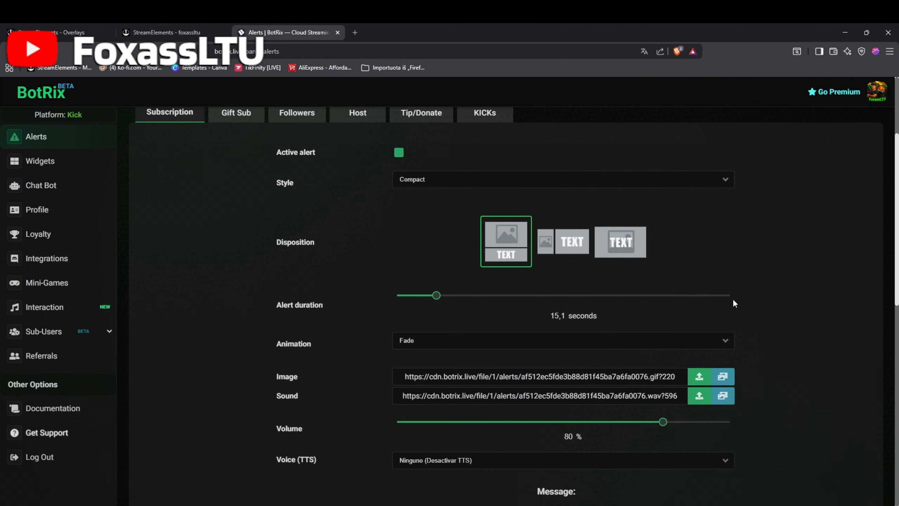
pyautogui.scroll(6, 741, 323)
pyautogui.scroll(2, 734, 326)
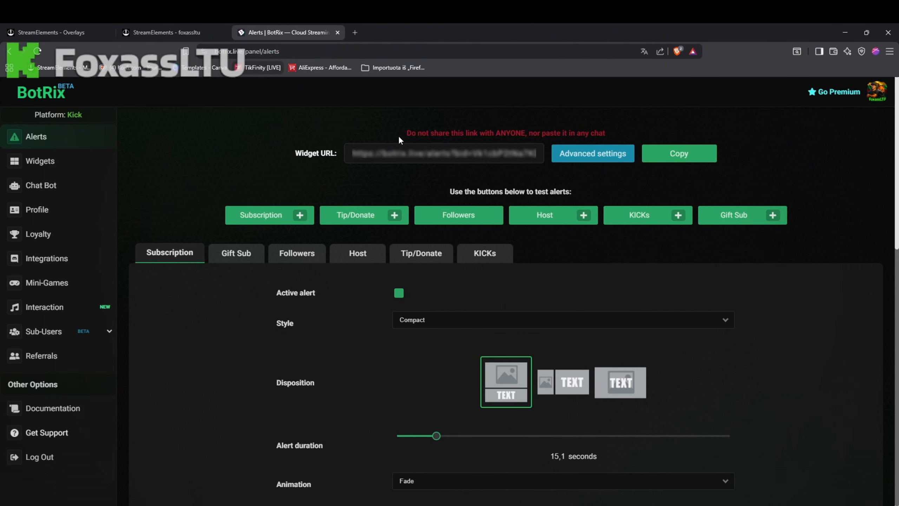
pyautogui.scroll(-8, 249, 287)
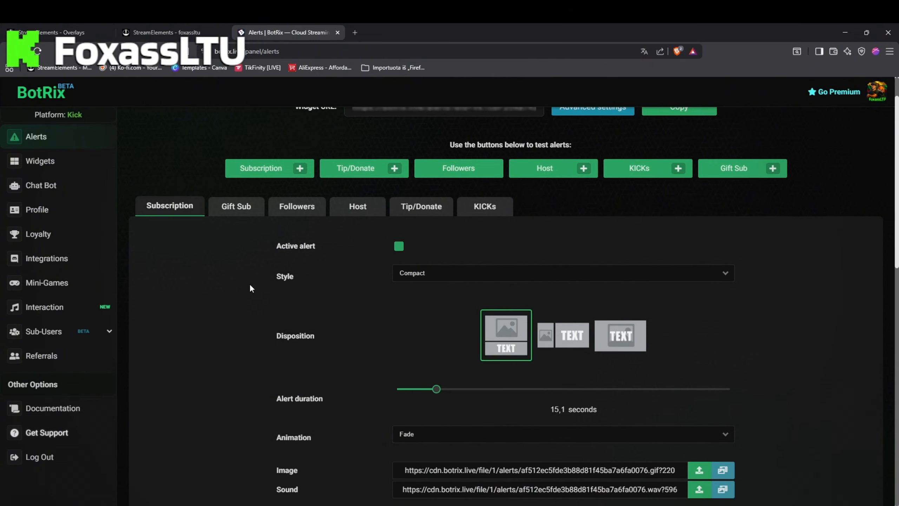
pyautogui.scroll(5, 360, 333)
pyautogui.scroll(3, 359, 335)
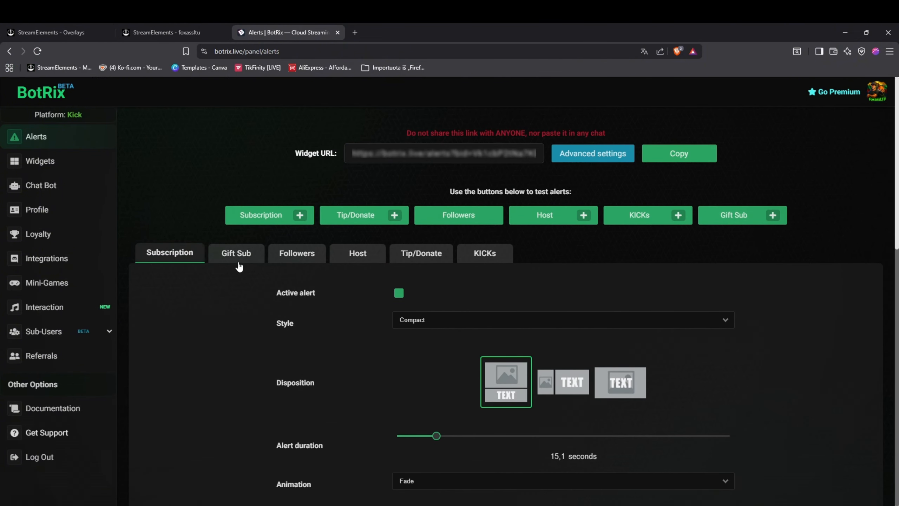
# Look through the Gift Sub, Followers, Host and KICKs alert settings
pyautogui.click(250, 260)
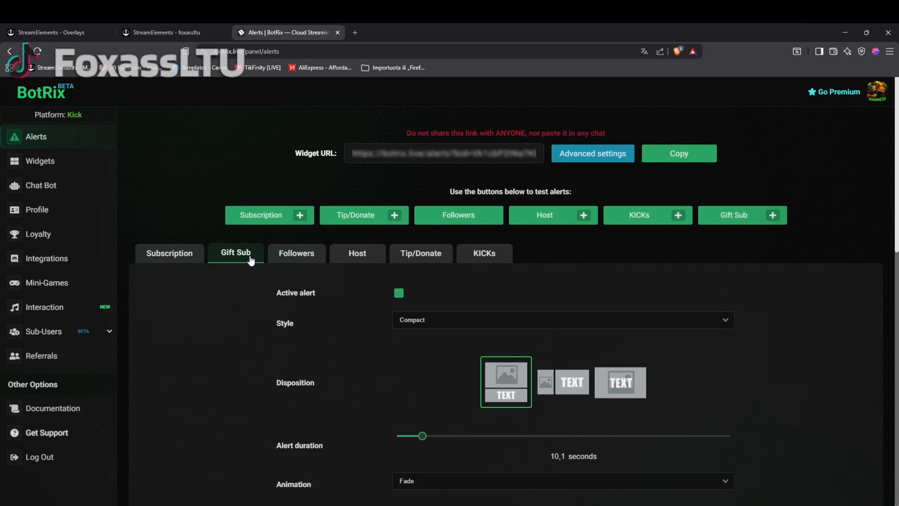
pyautogui.click(301, 257)
pyautogui.click(359, 264)
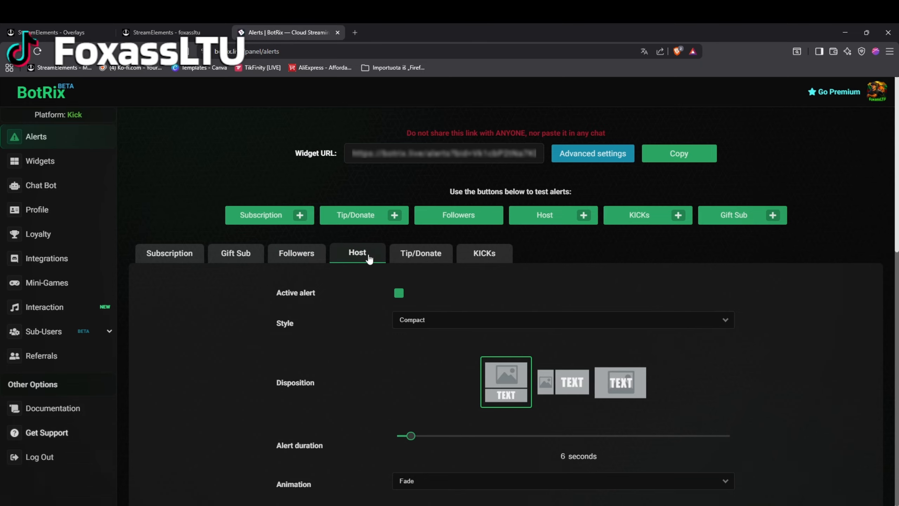
pyautogui.scroll(-1, 415, 316)
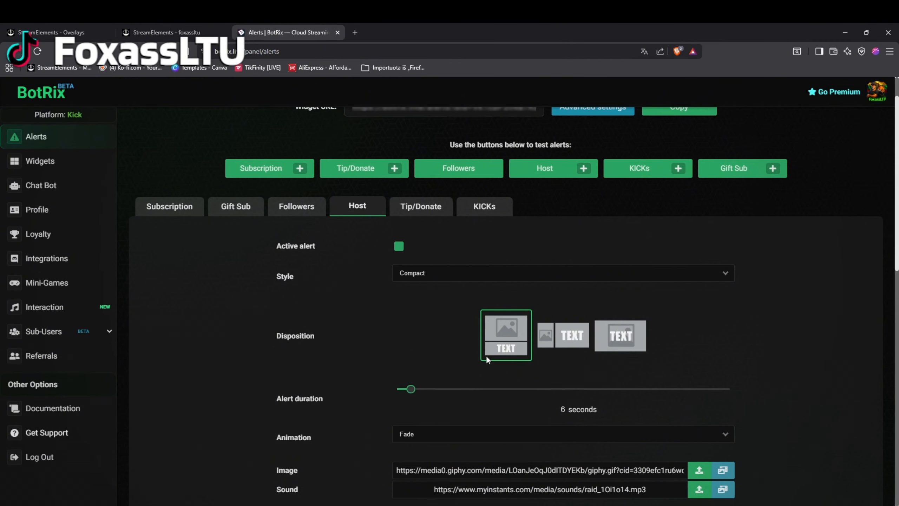
pyautogui.scroll(1, 407, 301)
pyautogui.click(498, 266)
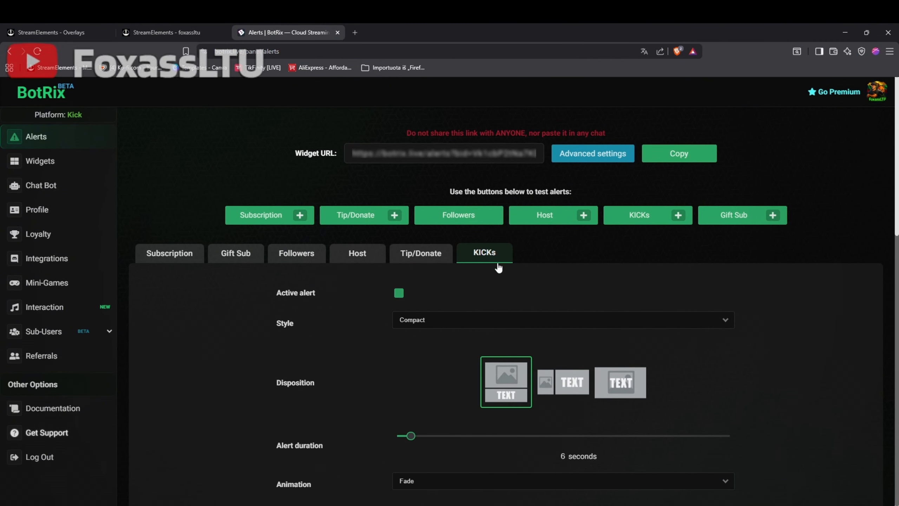
pyautogui.scroll(-3, 498, 266)
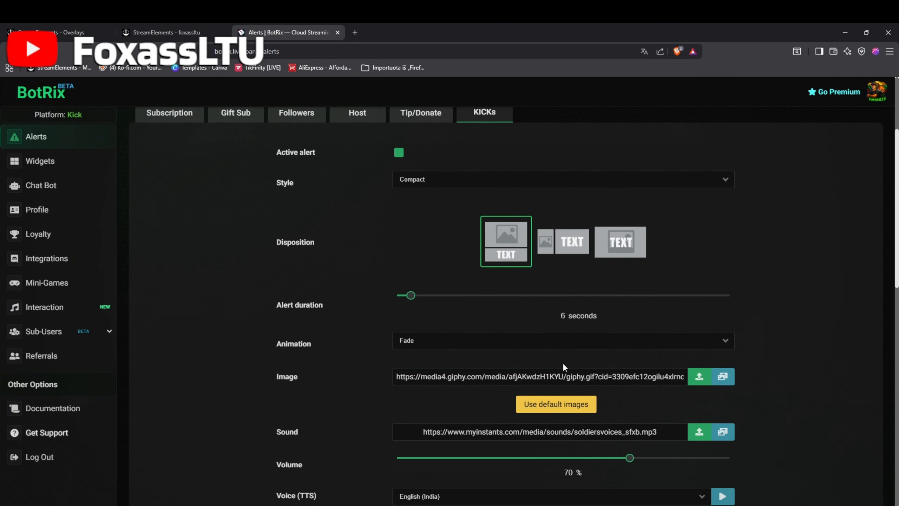
pyautogui.scroll(2, 563, 368)
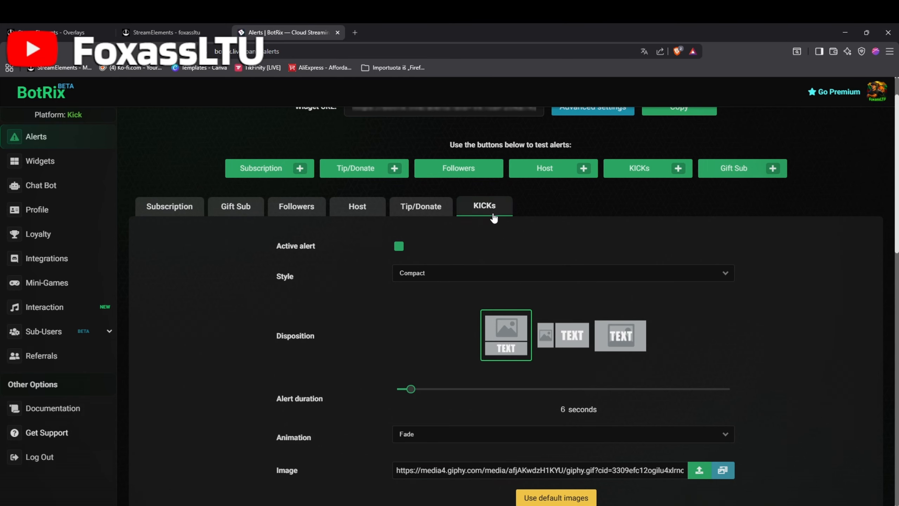
pyautogui.scroll(-2, 531, 308)
pyautogui.scroll(3, 541, 354)
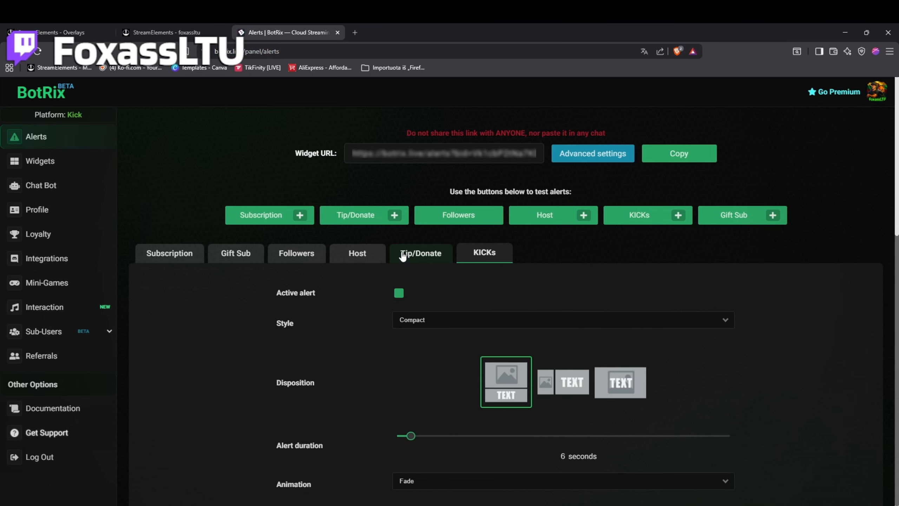
# Open the Tip/Donate alert settings and make the alert active
pyautogui.click(427, 256)
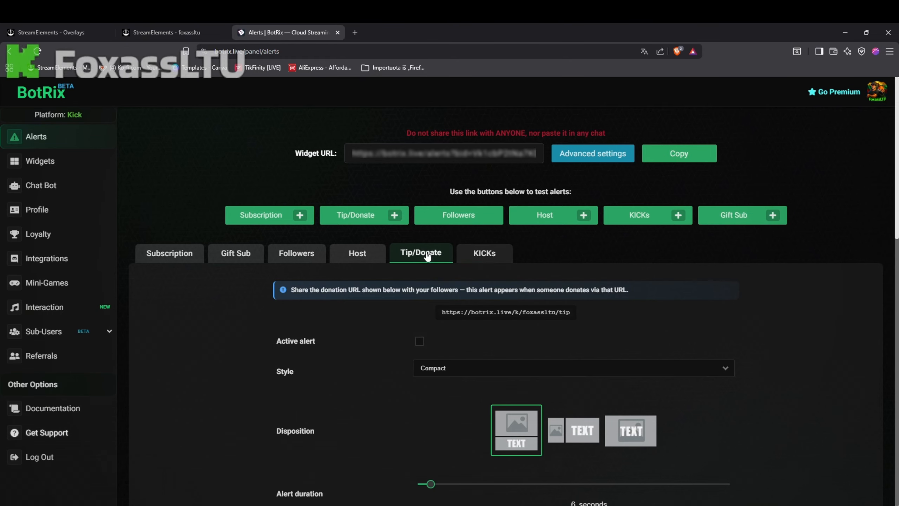
pyautogui.scroll(-1, 575, 330)
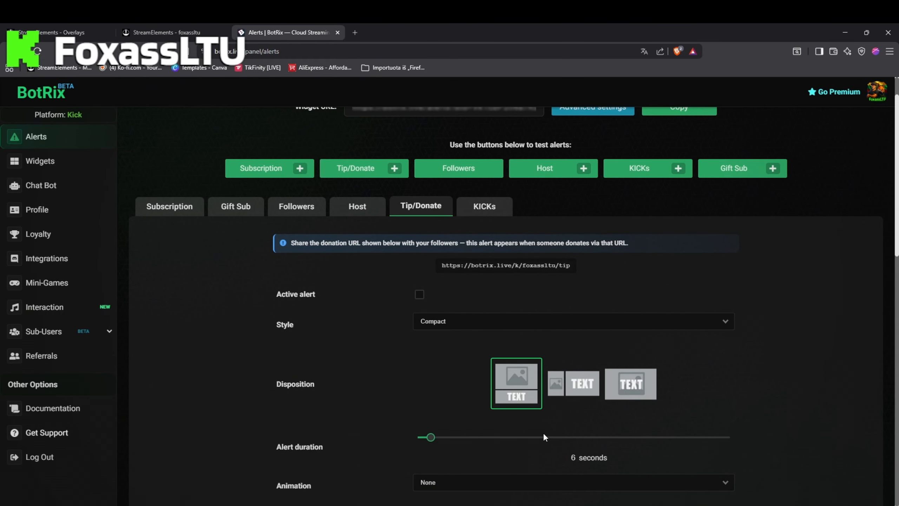
pyautogui.scroll(1, 544, 389)
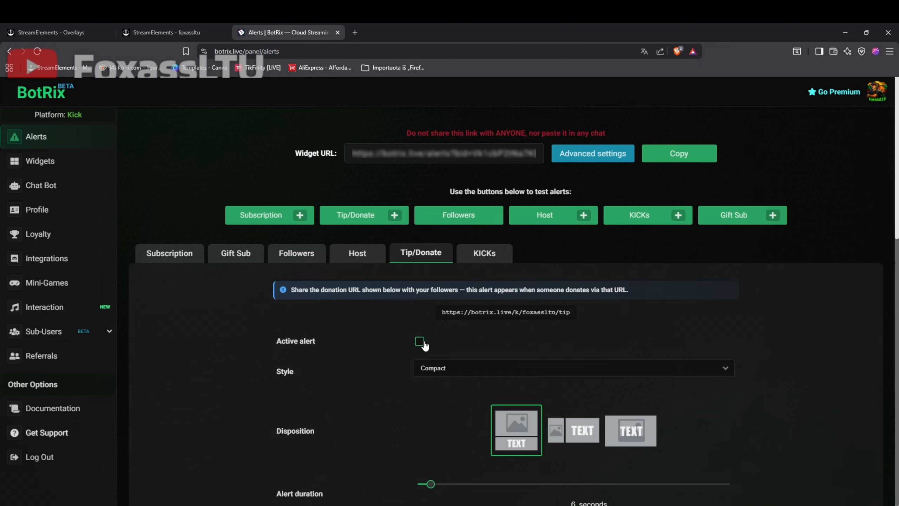
pyautogui.scroll(-3, 432, 170)
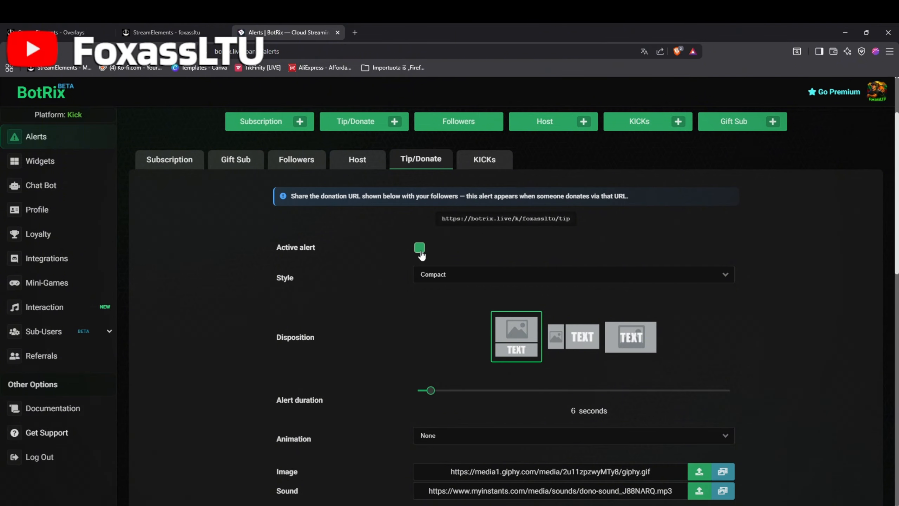
# Check the active state of the KICKs, Host, Followers, Gift Sub and Subscription alerts
pyautogui.click(484, 160)
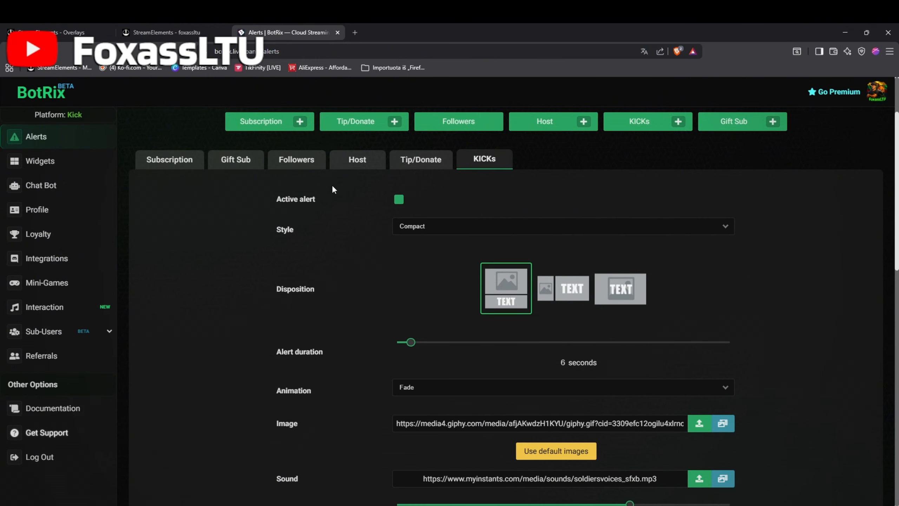
pyautogui.click(355, 161)
pyautogui.click(296, 159)
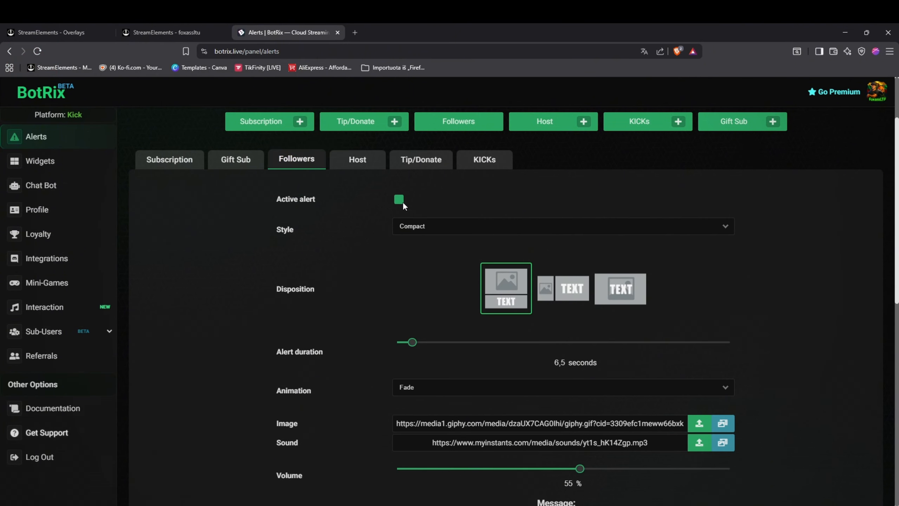
pyautogui.click(235, 162)
pyautogui.click(180, 160)
# Review all Subscription alert options, including media, volume, voice, message colors, typography, text animation and the save and import controls
pyautogui.scroll(1, 383, 315)
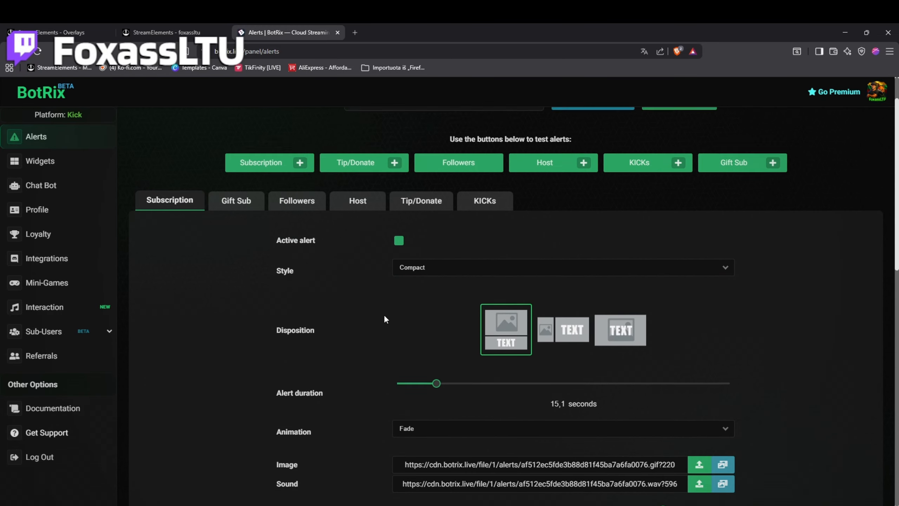
pyautogui.scroll(-5, 460, 330)
pyautogui.scroll(-2, 529, 354)
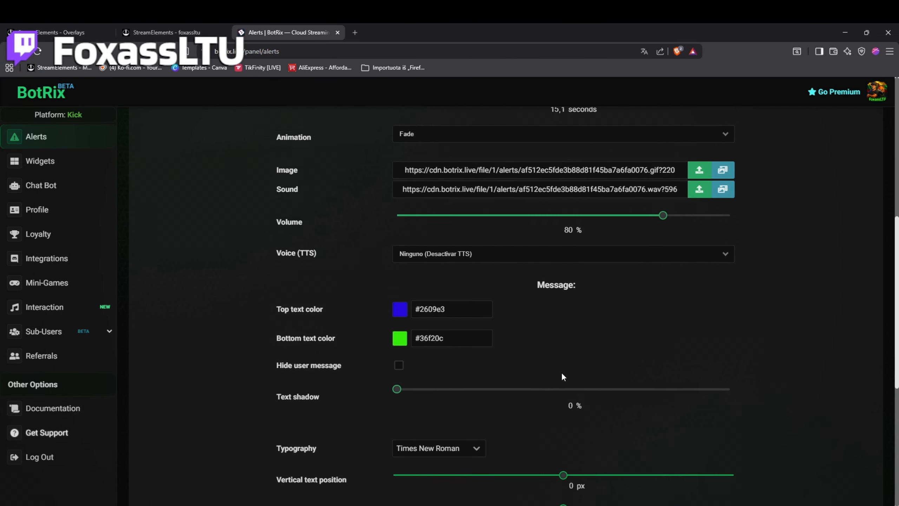
pyautogui.scroll(4, 673, 408)
pyautogui.scroll(1, 729, 423)
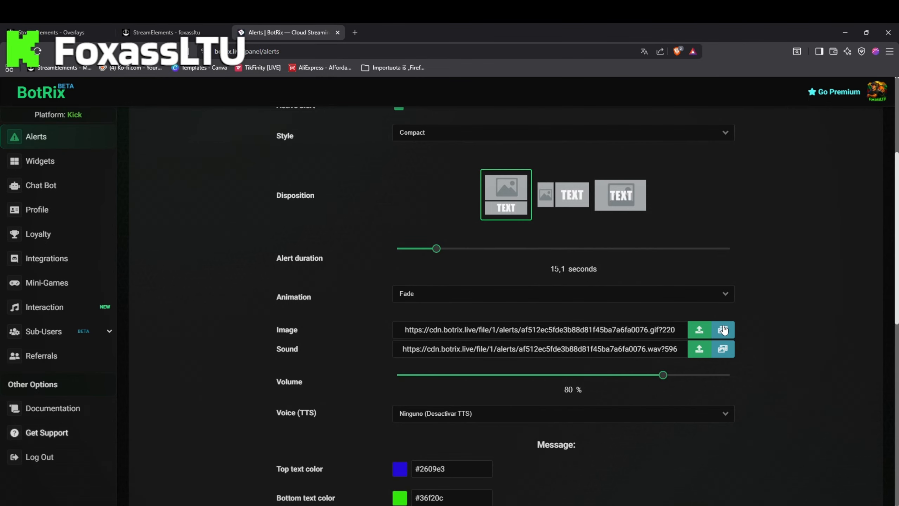
pyautogui.scroll(5, 741, 399)
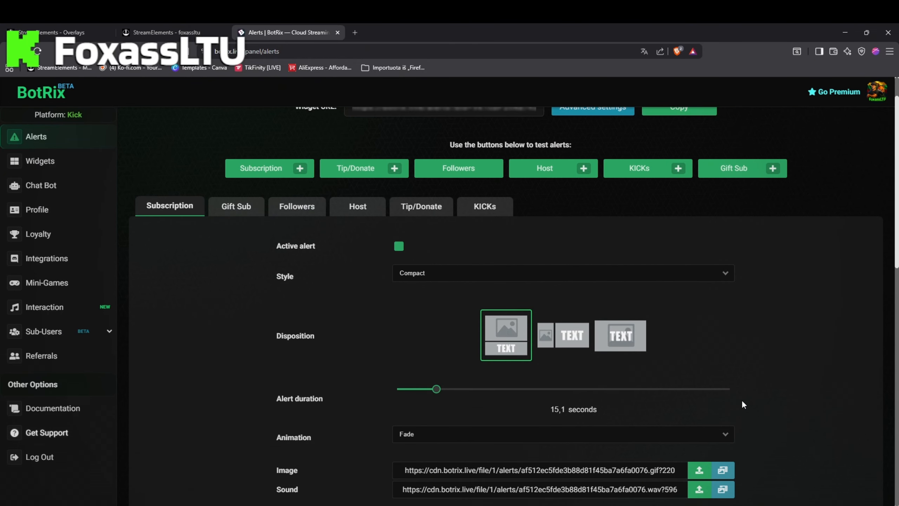
pyautogui.scroll(-7, 742, 401)
pyautogui.scroll(-1, 742, 377)
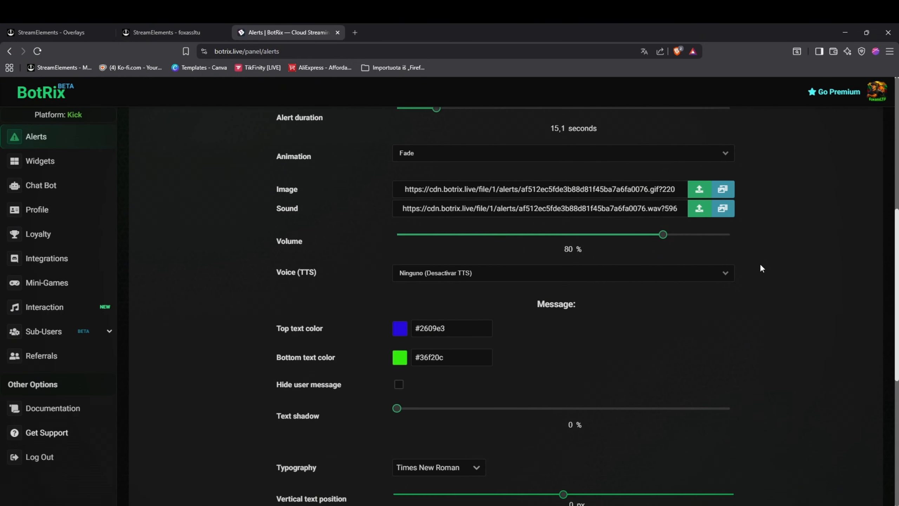
pyautogui.scroll(-3, 772, 319)
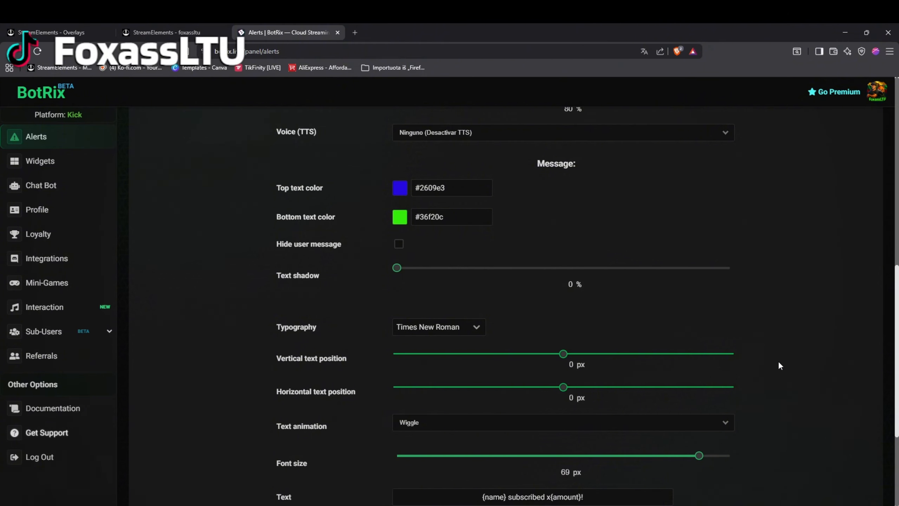
pyautogui.scroll(-4, 778, 363)
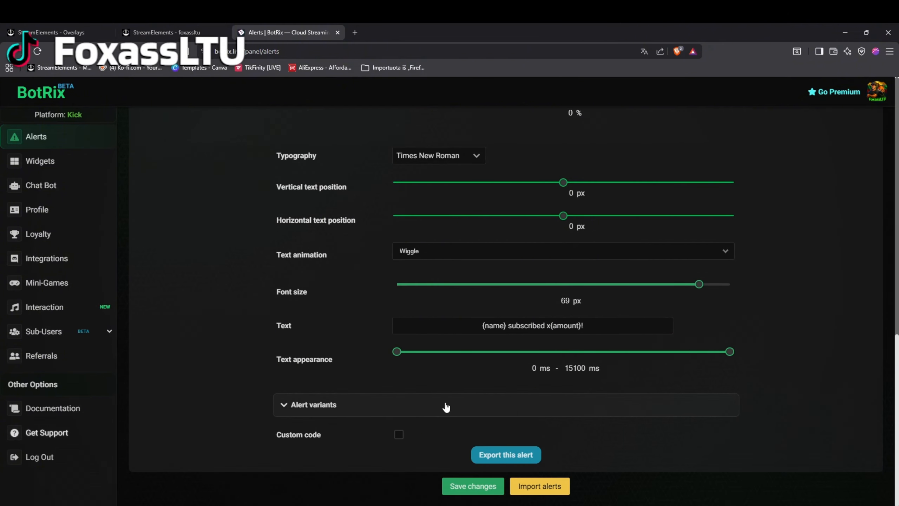
pyautogui.scroll(10, 444, 406)
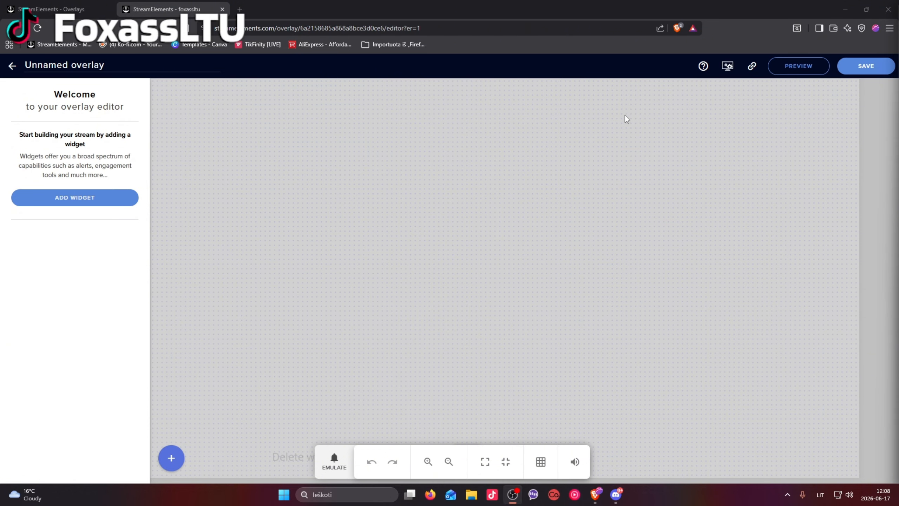
# Return to the StreamElements overlays list and create a new overlay with 1080p resolution
pyautogui.click(50, 11)
pyautogui.scroll(3, 434, 287)
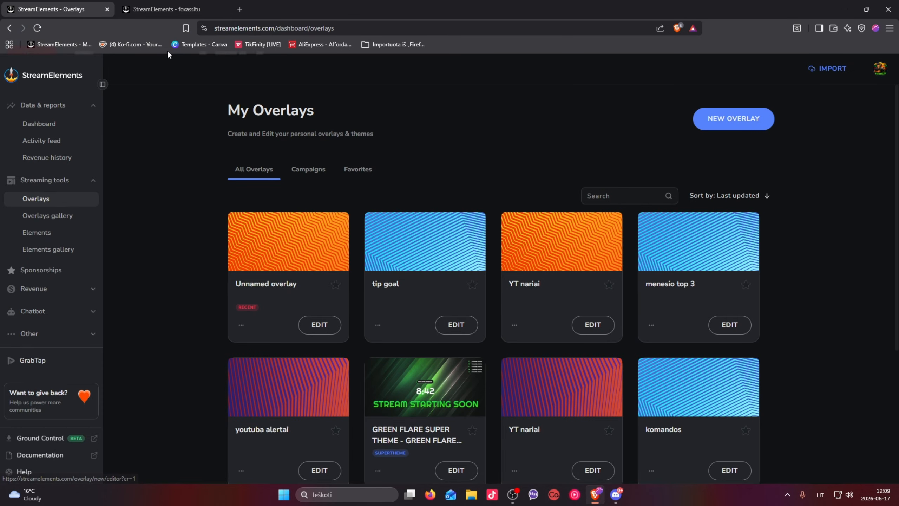
pyautogui.click(733, 118)
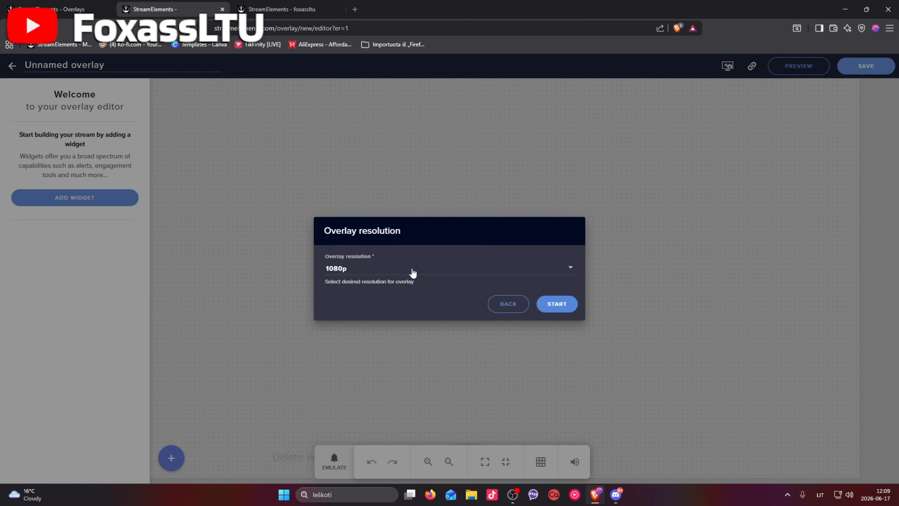
pyautogui.click(568, 269)
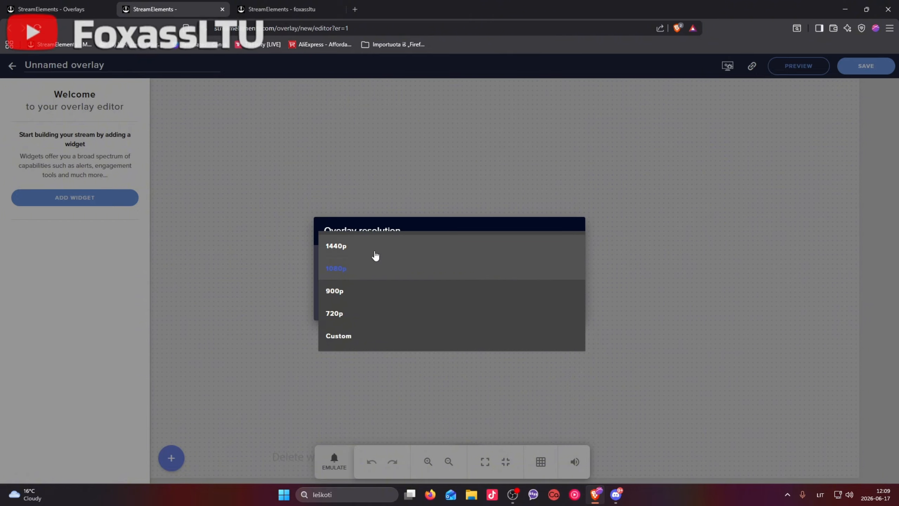
pyautogui.click(334, 272)
pyautogui.click(557, 305)
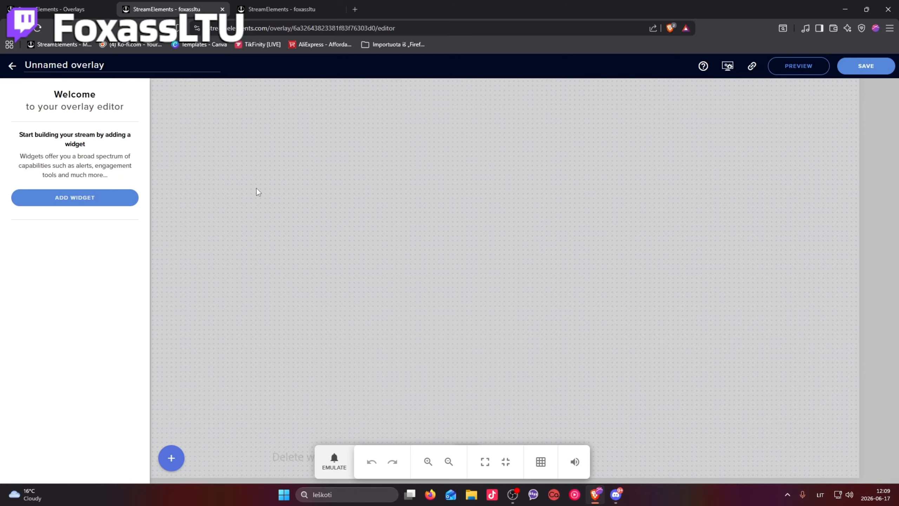
# Add an AlertBox widget from the alerts category to the new overlay
pyautogui.click(169, 462)
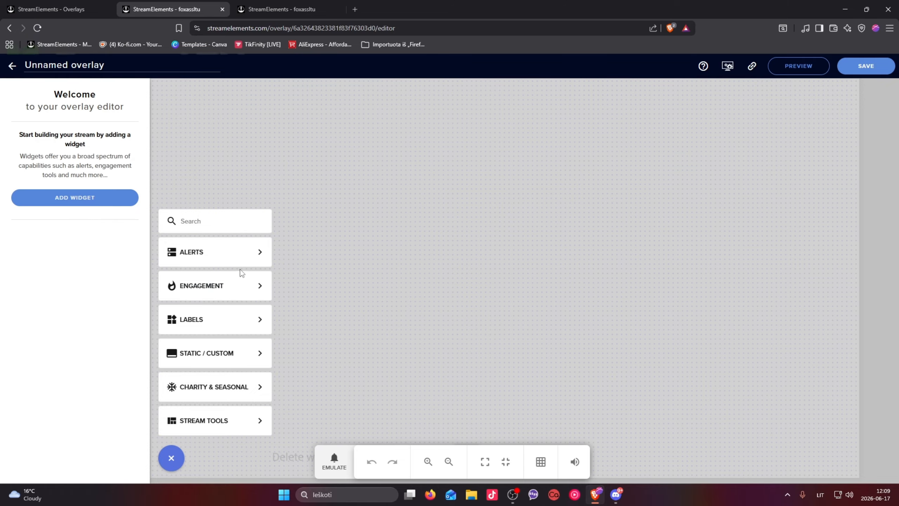
pyautogui.moveTo(255, 253)
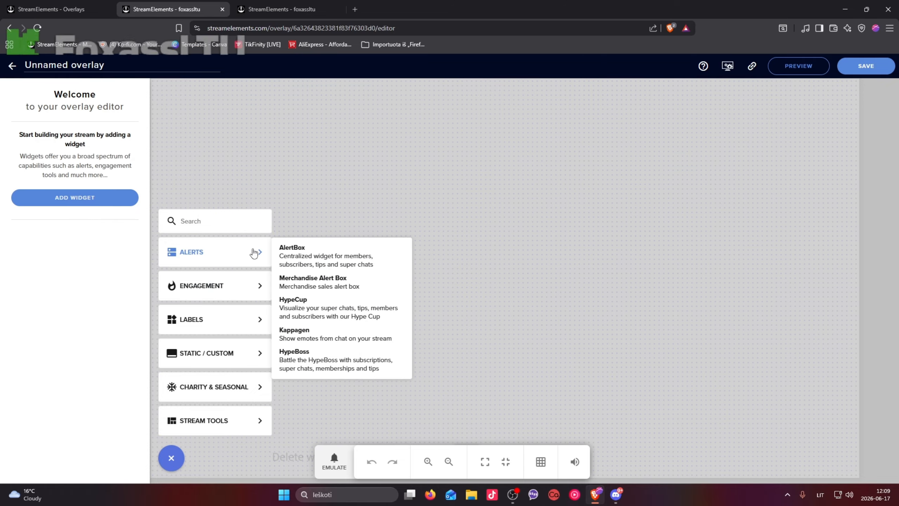
pyautogui.click(318, 257)
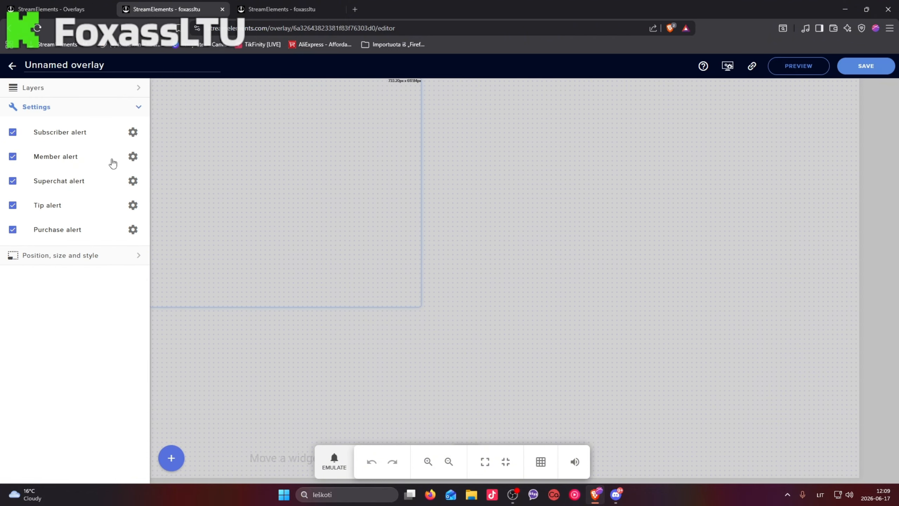
# Set baile.gif from the uploaded images as the Subscriber alert's image
pyautogui.click(134, 132)
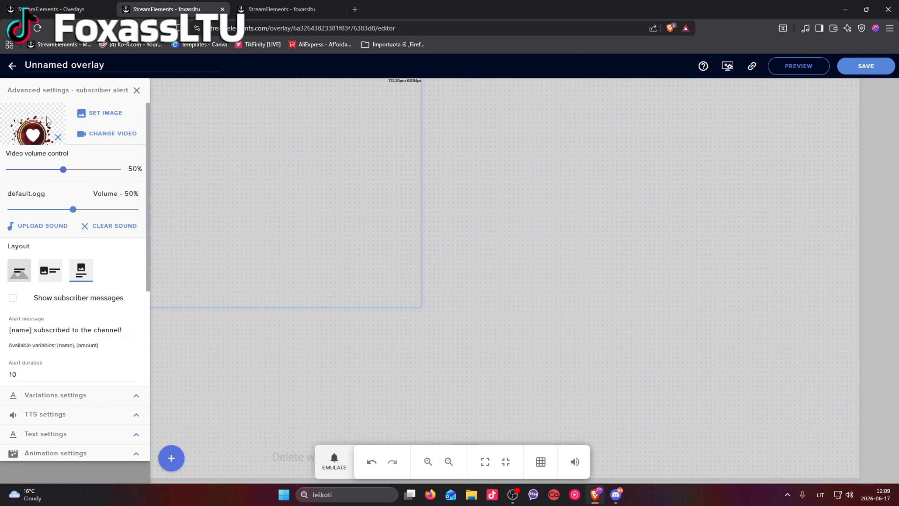
pyautogui.click(105, 112)
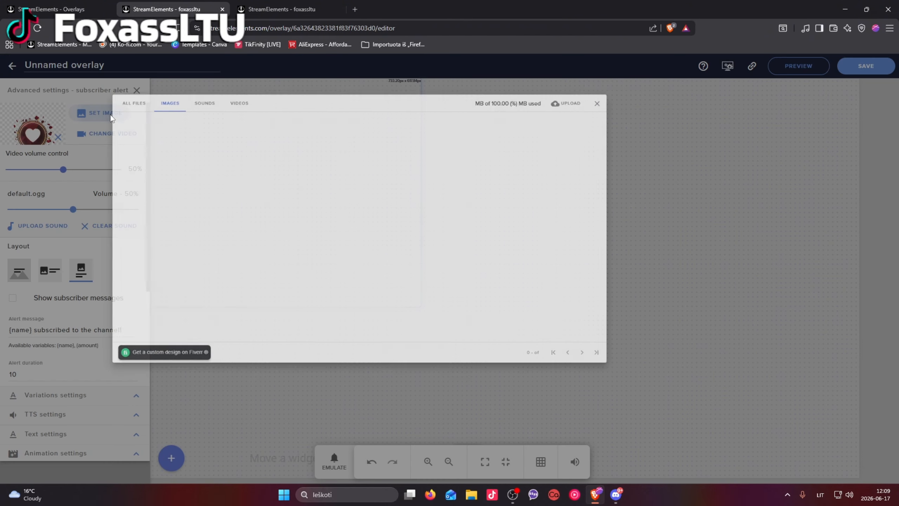
pyautogui.scroll(-5, 341, 221)
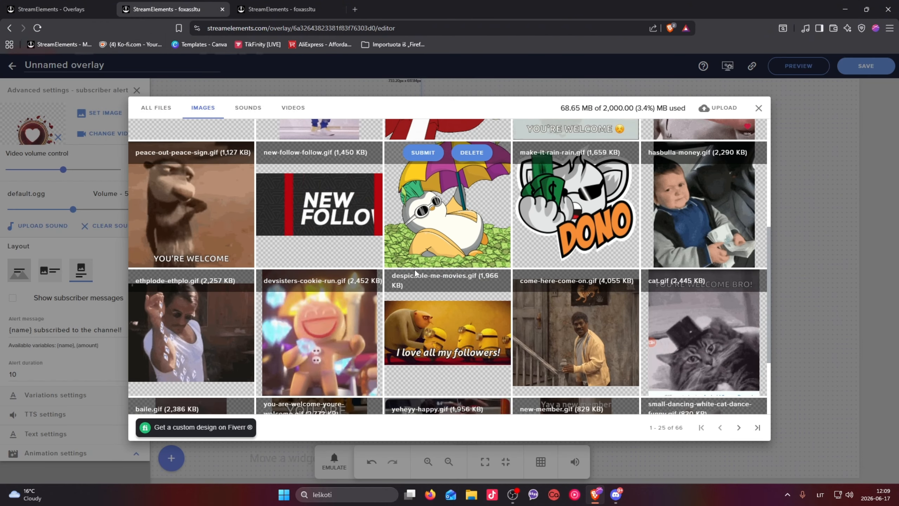
pyautogui.scroll(5, 419, 276)
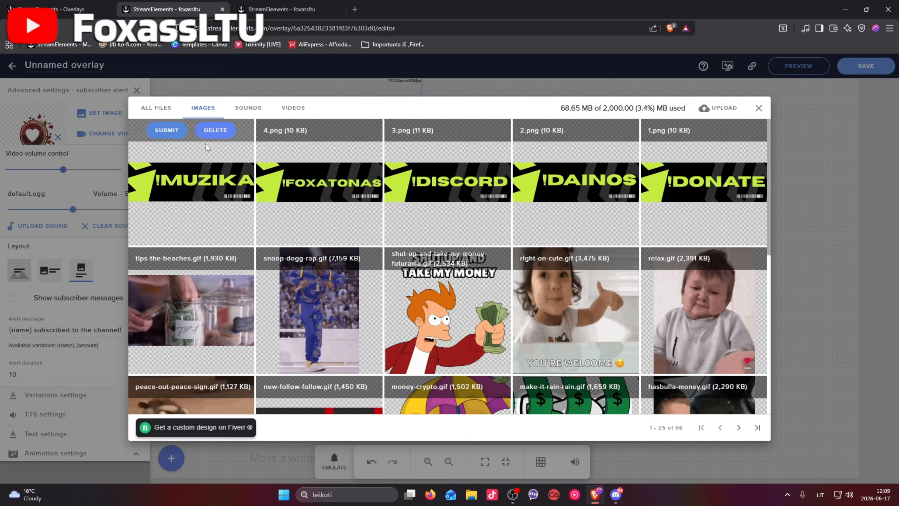
pyautogui.scroll(-9, 425, 284)
pyautogui.scroll(10, 428, 292)
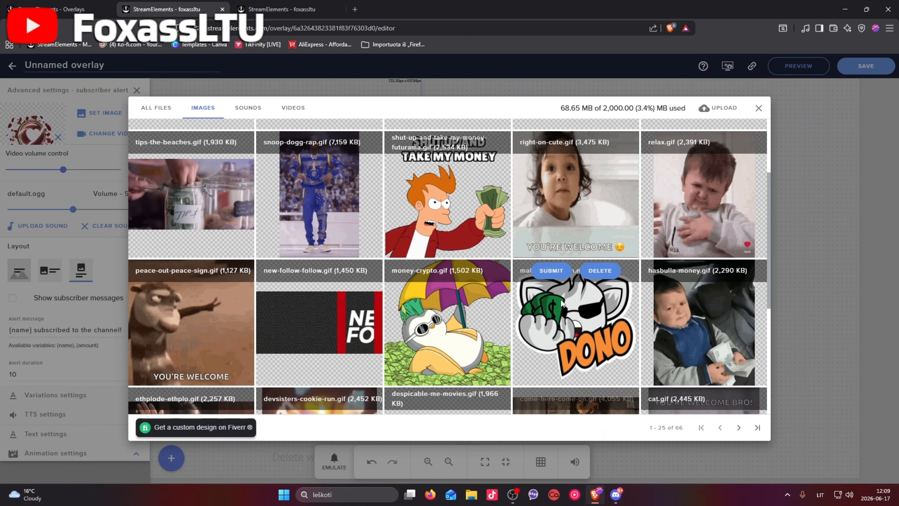
pyautogui.moveTo(454, 288)
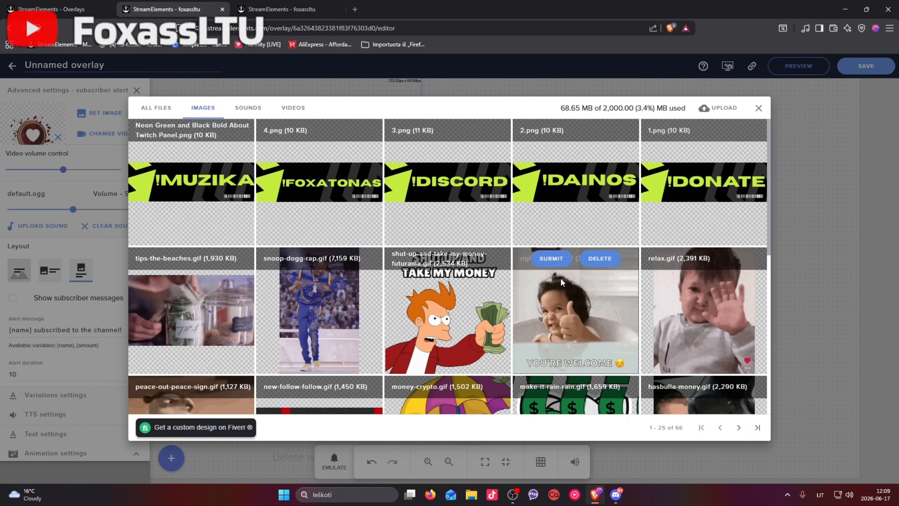
pyautogui.scroll(-2, 454, 288)
pyautogui.scroll(-1, 464, 288)
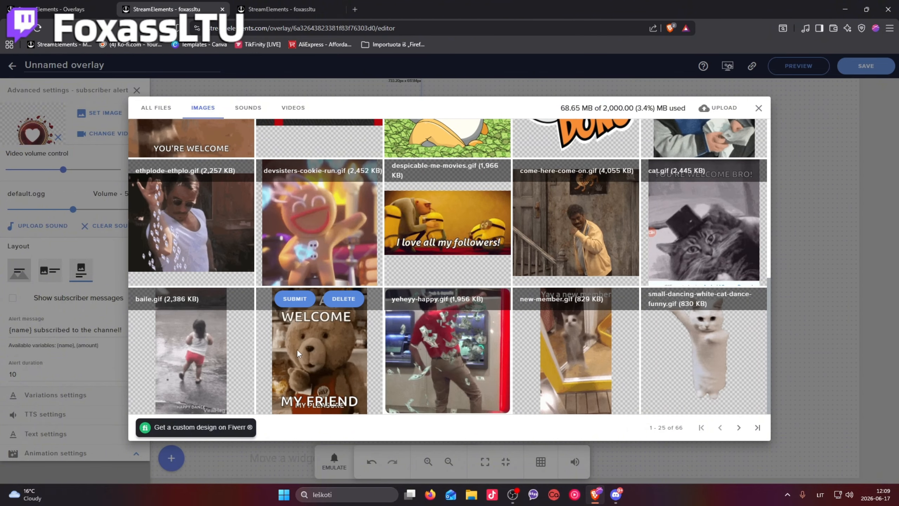
pyautogui.moveTo(186, 303)
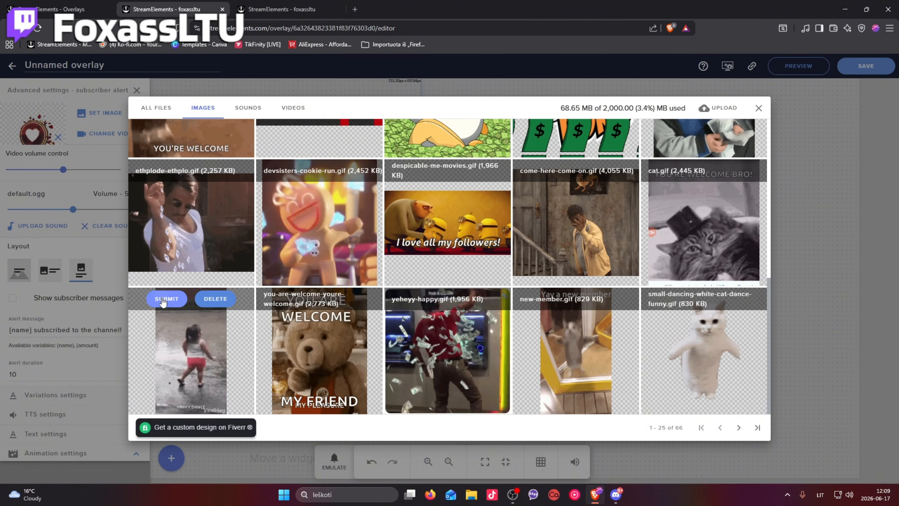
pyautogui.click(186, 301)
# Review the Subscriber alert's settings and browse the uploaded sounds available for it, keeping the default sound
pyautogui.scroll(-2, 83, 157)
pyautogui.scroll(2, 84, 157)
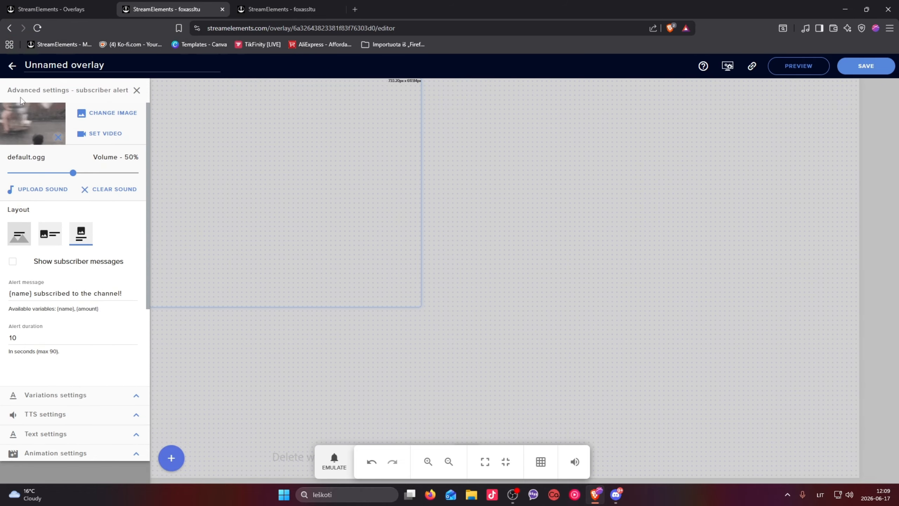
pyautogui.click(41, 190)
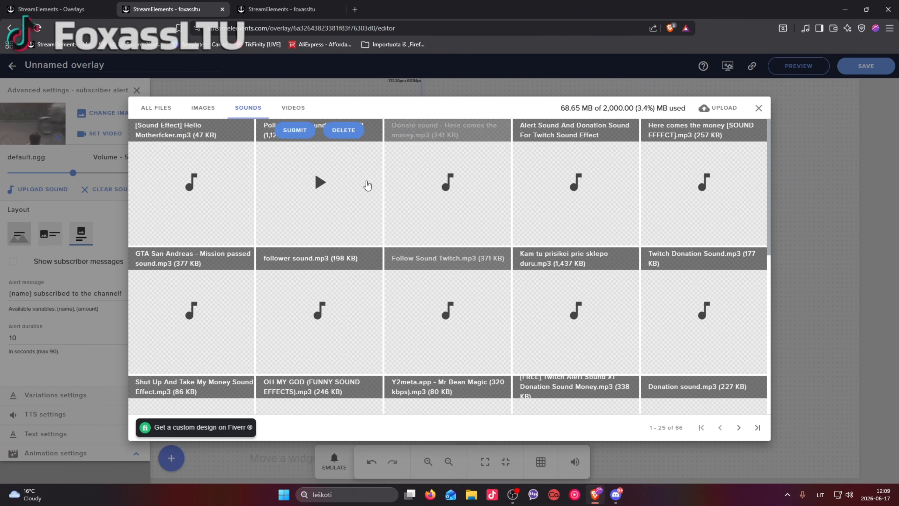
pyautogui.click(759, 108)
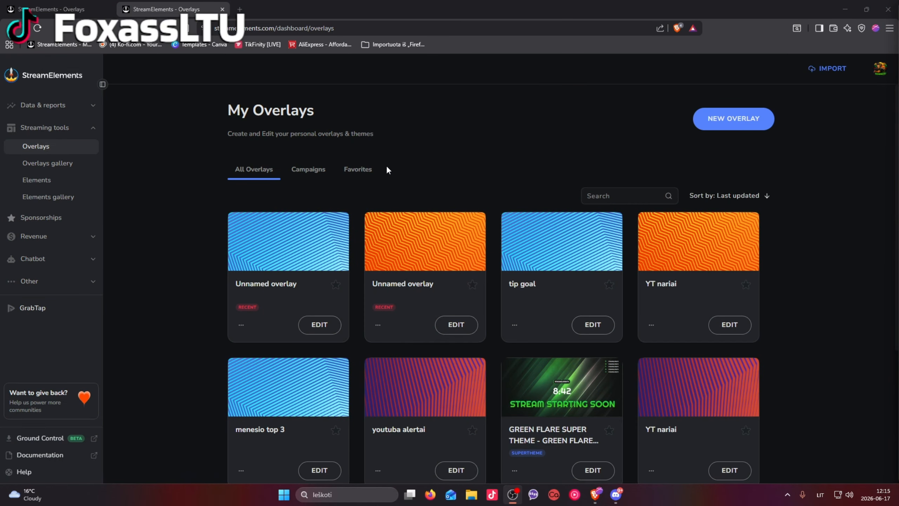
# Open the first recent unnamed overlay from the overlays list in the editor
pyautogui.click(319, 325)
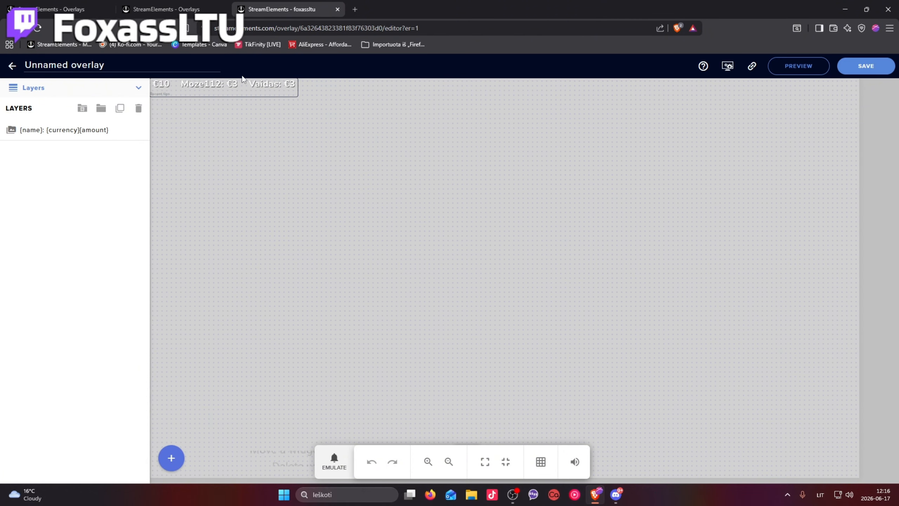
pyautogui.click(338, 9)
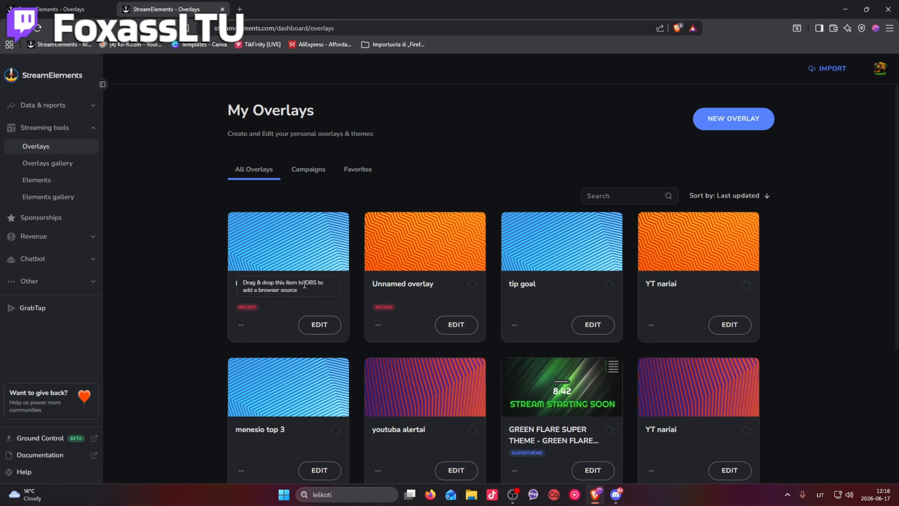
pyautogui.click(328, 327)
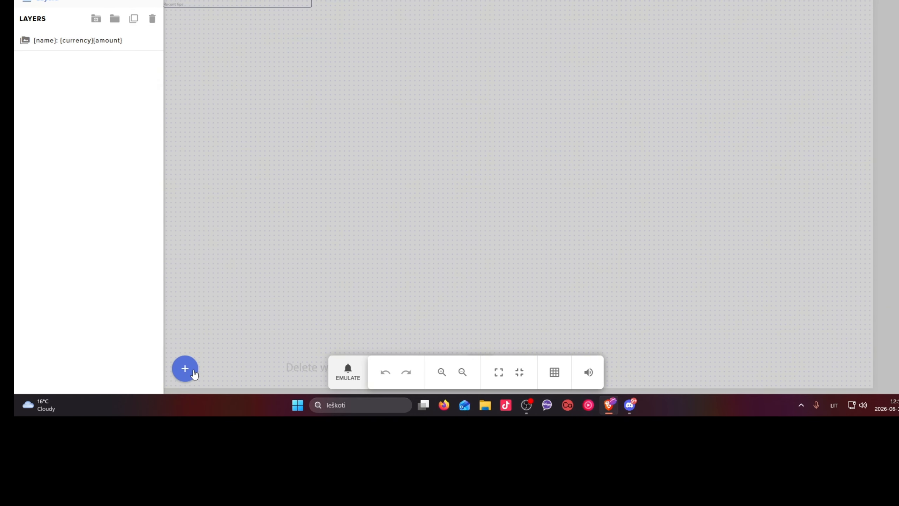
# Add a Recent tips label from the latest tips labels and move it below and right of the existing label
pyautogui.click(193, 372)
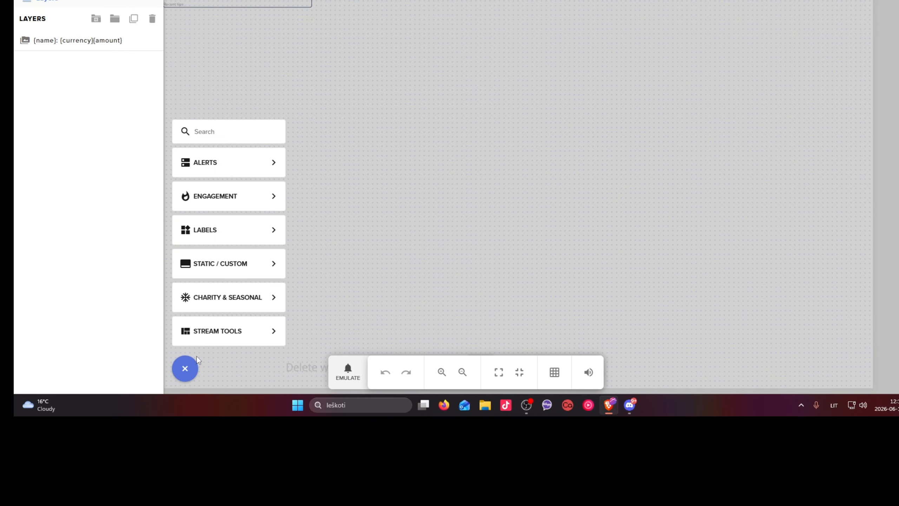
pyautogui.moveTo(246, 222)
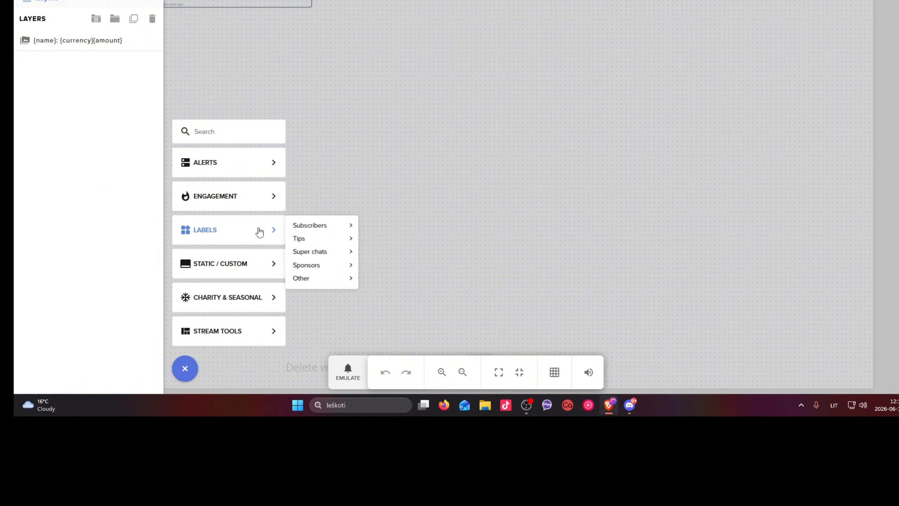
pyautogui.moveTo(334, 243)
pyautogui.moveTo(386, 245)
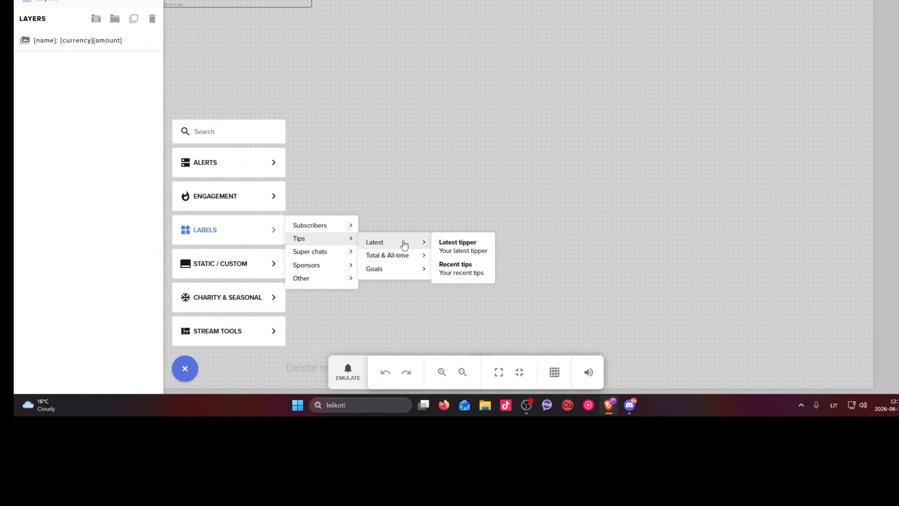
pyautogui.click(465, 272)
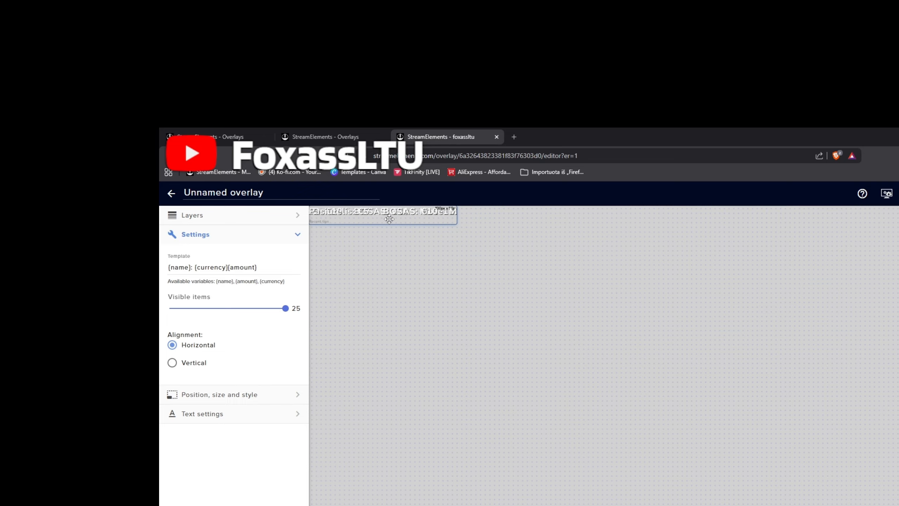
pyautogui.moveTo(389, 219); pyautogui.dragTo(425, 300)
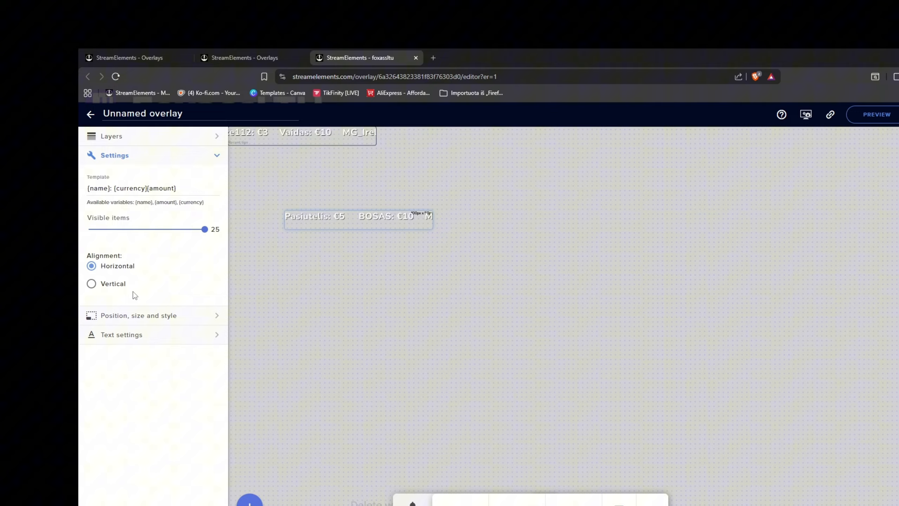
# Try a blue text color on the new Recent tips label, and settle on a crimson red
pyautogui.click(215, 334)
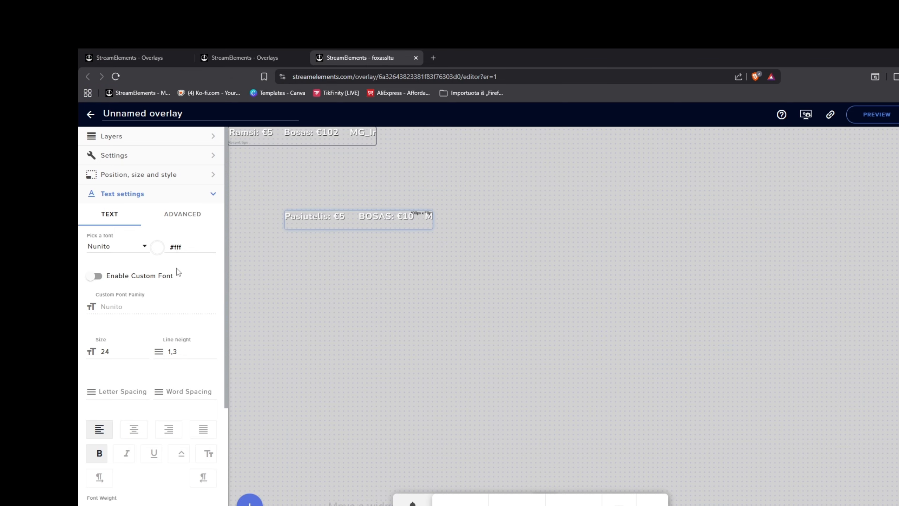
pyautogui.click(157, 249)
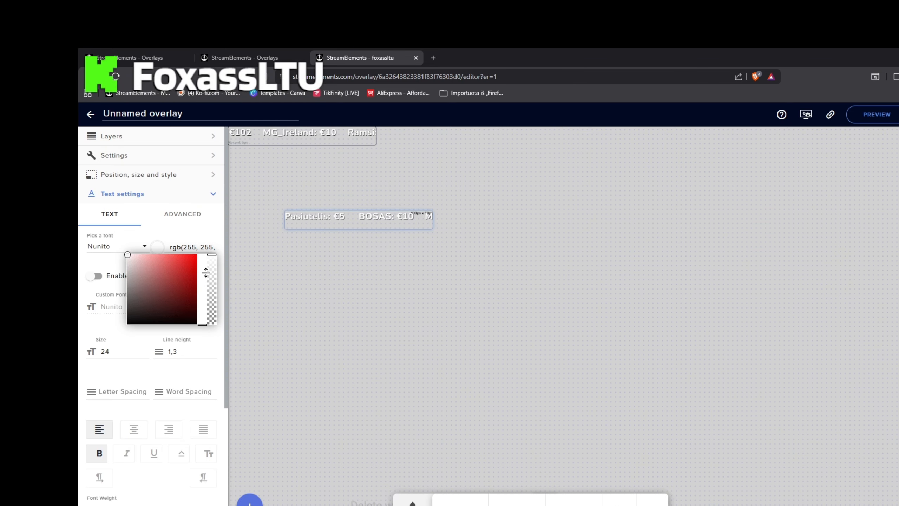
pyautogui.click(190, 263)
pyautogui.moveTo(201, 282)
pyautogui.mouseDown()
pyautogui.moveTo(201, 319)
pyautogui.moveTo(203, 286)
pyautogui.mouseUp()
pyautogui.click(189, 270)
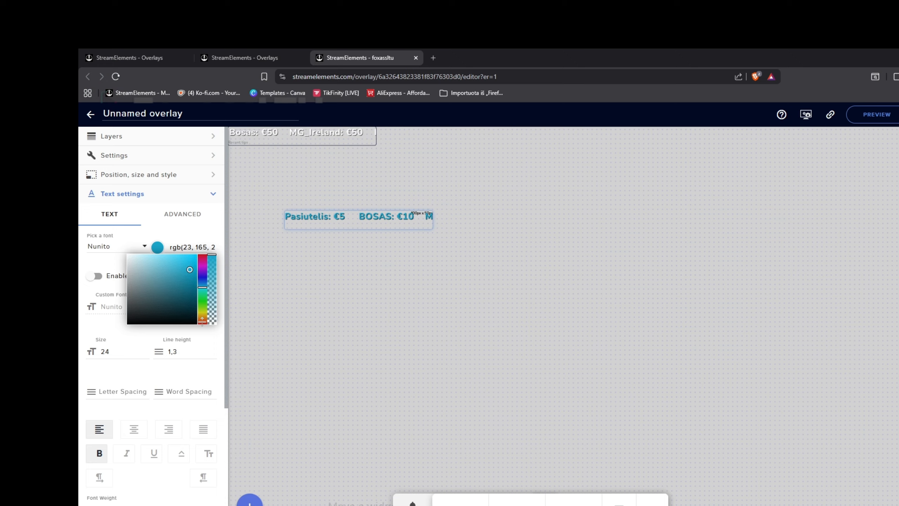
pyautogui.click(202, 257)
pyautogui.click(190, 259)
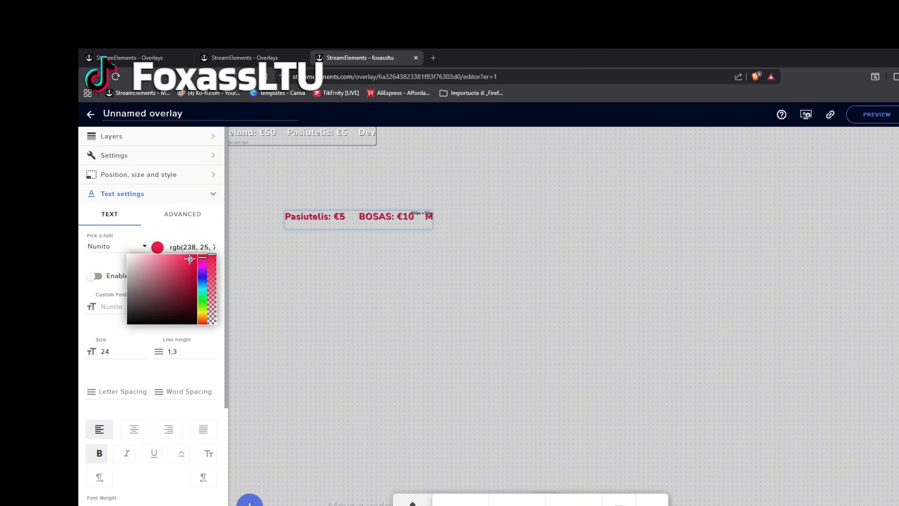
pyautogui.click(212, 232)
# Try the Odor Mean Chey and Oleo Script Swash Caps fonts on the Recent tips label
pyautogui.click(144, 249)
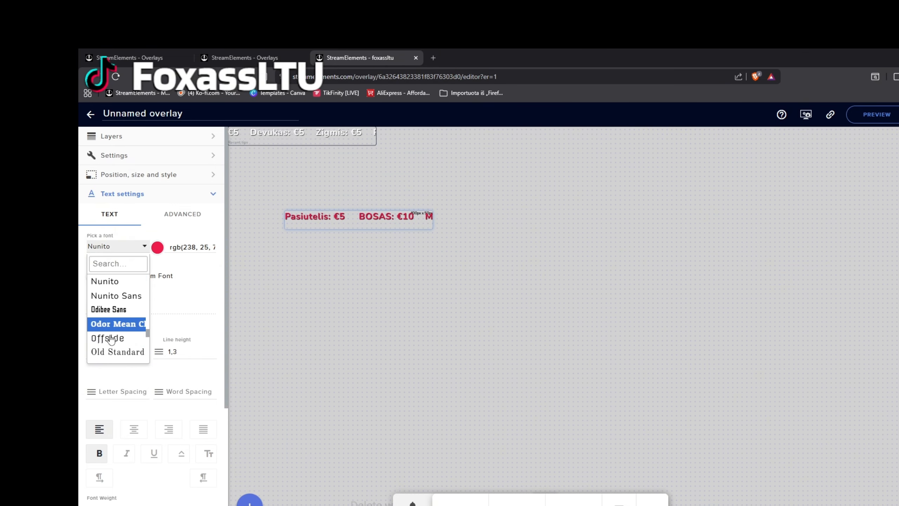
pyautogui.scroll(-2, 124, 328)
pyautogui.scroll(2, 127, 330)
pyautogui.click(127, 329)
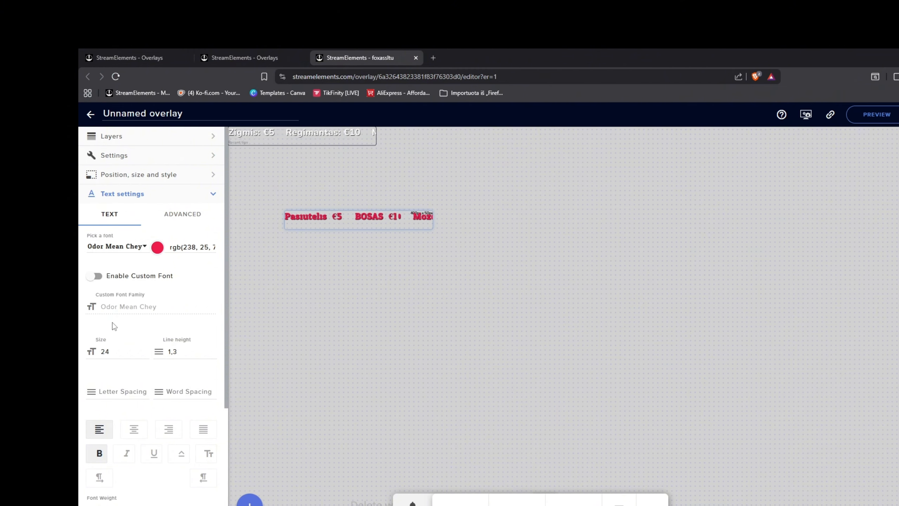
pyautogui.click(141, 246)
pyautogui.scroll(-2, 117, 309)
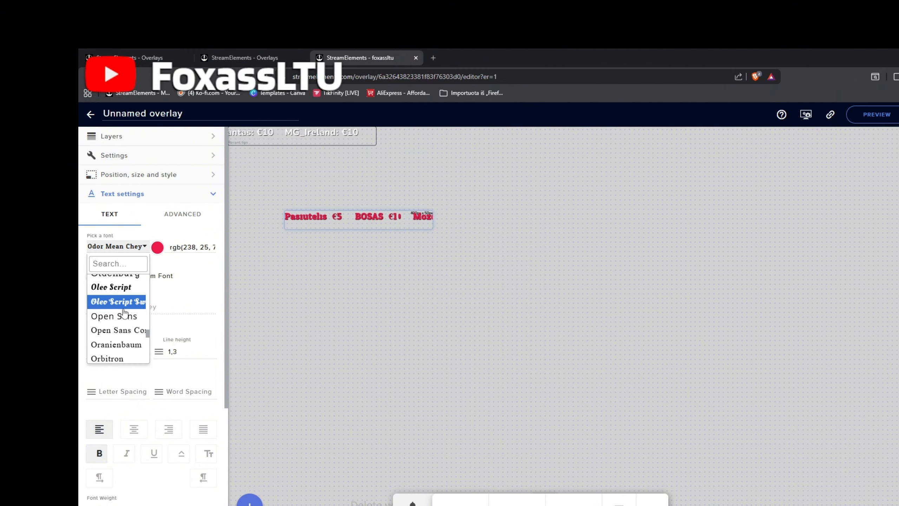
pyautogui.click(116, 302)
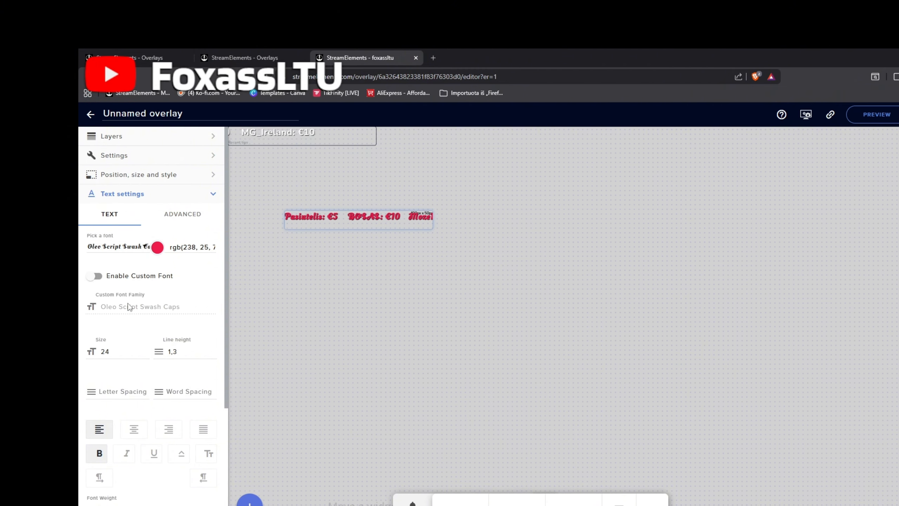
# Set the Recent tips label's font to Palanquin Dark
pyautogui.click(147, 249)
pyautogui.scroll(-3, 120, 294)
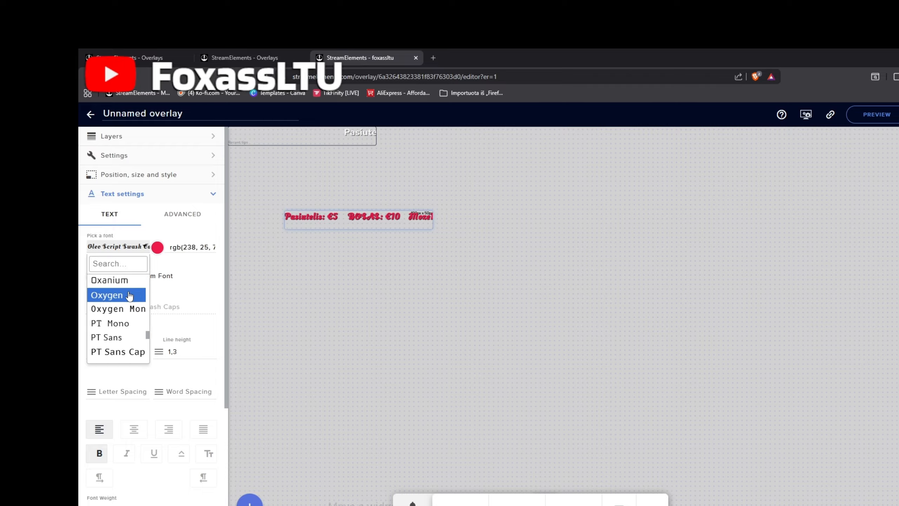
pyautogui.scroll(-3, 128, 297)
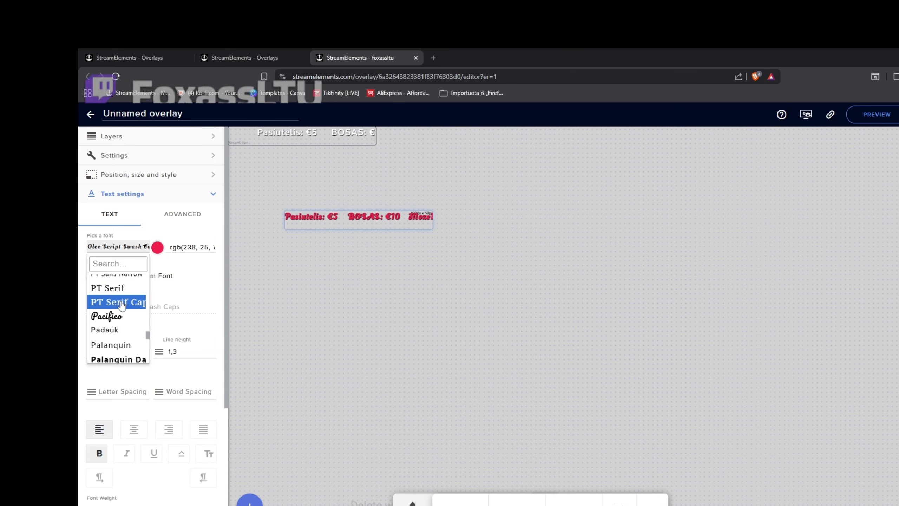
pyautogui.scroll(-1, 122, 305)
pyautogui.click(120, 313)
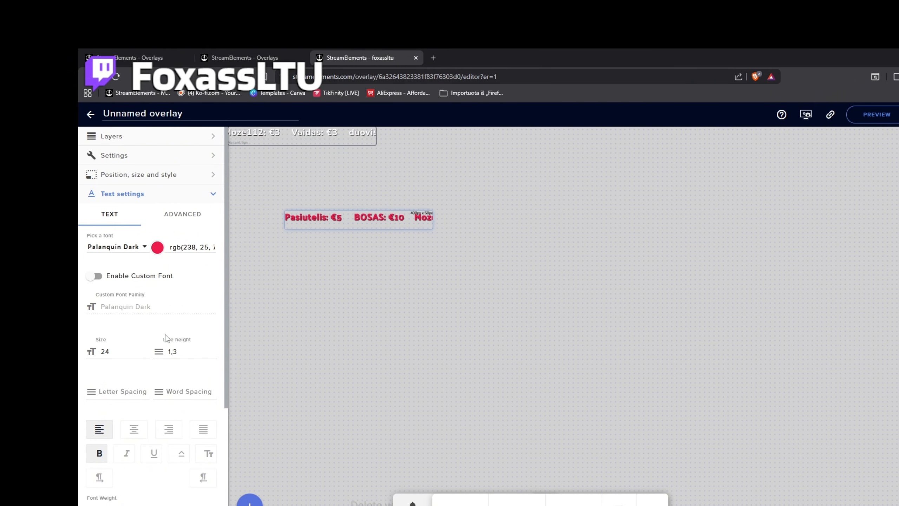
# Try larger text up to size 32 on the Recent tips label, and set its font size to 25
pyautogui.click(146, 350)
pyautogui.click(145, 350)
pyautogui.click(145, 350)
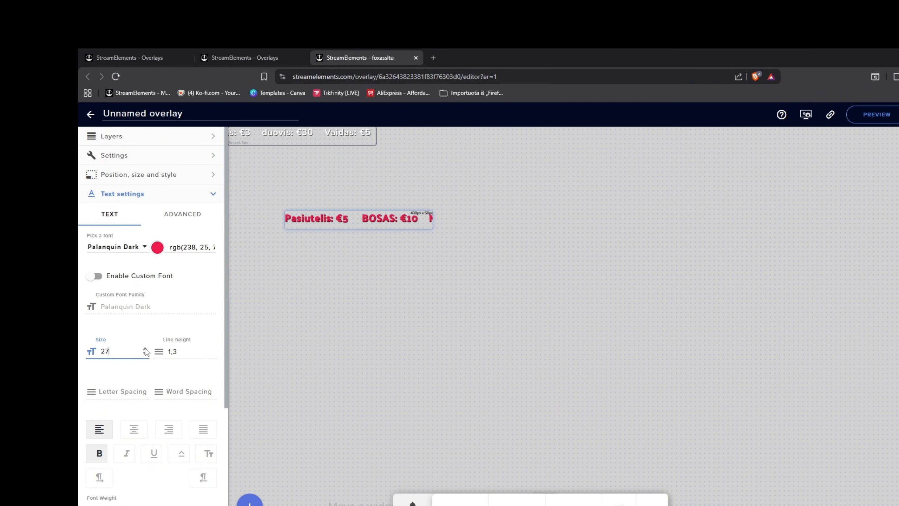
pyautogui.click(145, 349)
pyautogui.click(145, 350)
pyautogui.click(145, 350)
pyautogui.click(146, 349)
pyautogui.click(145, 350)
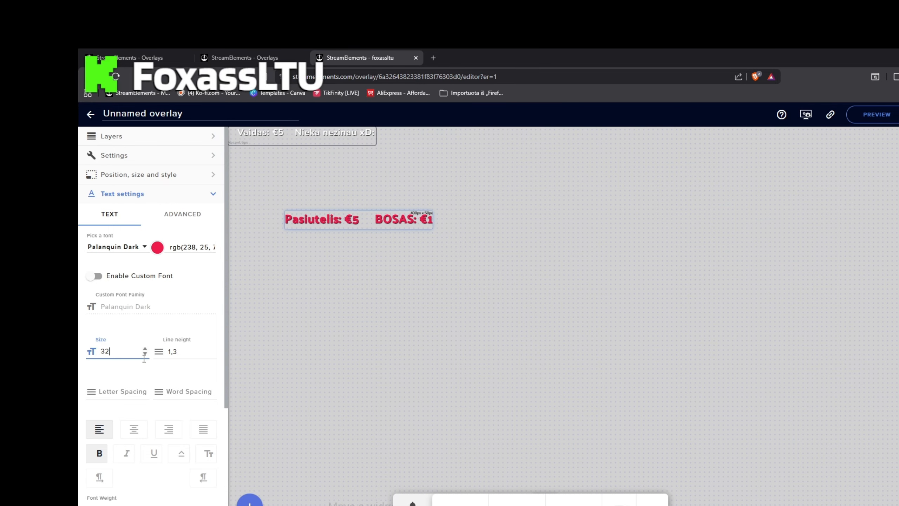
pyautogui.click(145, 353)
pyautogui.click(145, 353)
pyautogui.click(145, 354)
pyautogui.click(145, 354)
pyautogui.click(145, 353)
pyautogui.click(145, 353)
pyautogui.click(145, 354)
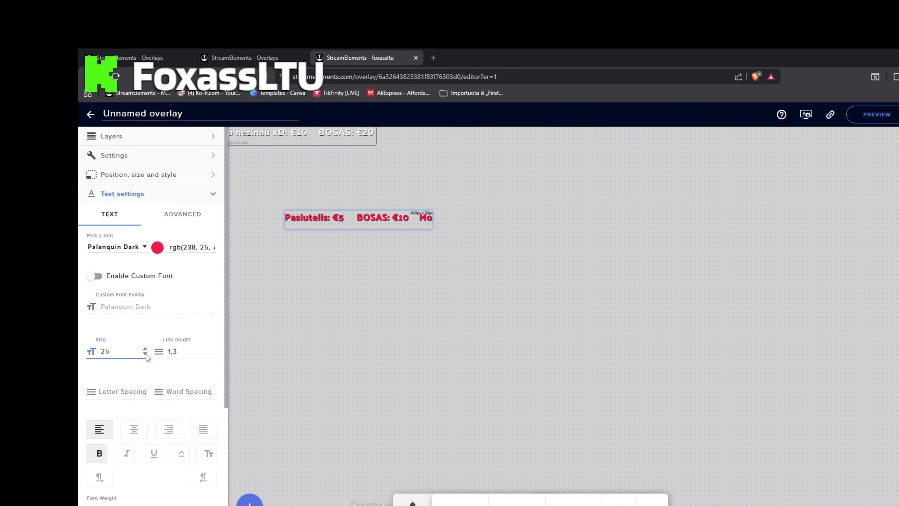
# Set the Recent tips label's line height to 1,9
pyautogui.click(212, 354)
pyautogui.click(213, 354)
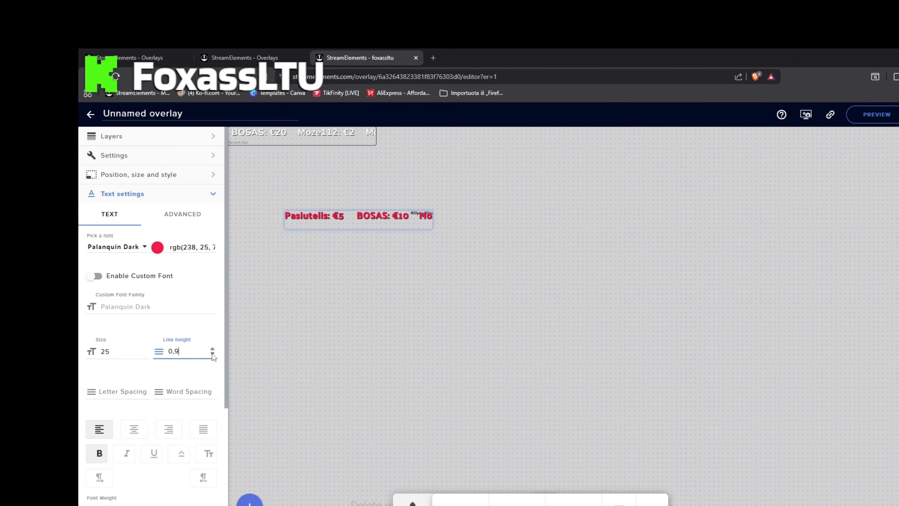
pyautogui.click(213, 349)
pyautogui.click(213, 350)
pyautogui.click(213, 350)
pyautogui.click(212, 350)
pyautogui.click(213, 350)
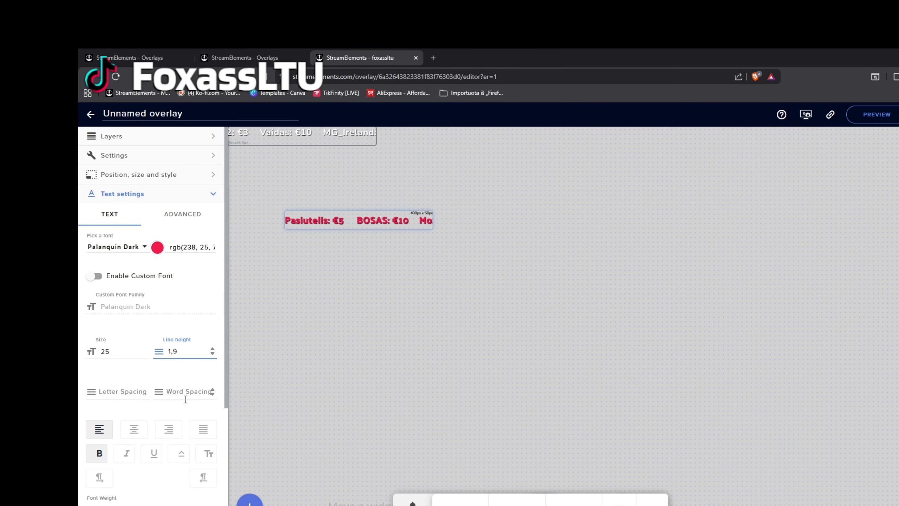
# Try letter spacing around 0,2 on the Recent tips label, and set it to 0
pyautogui.scroll(-1, 174, 398)
pyautogui.click(145, 348)
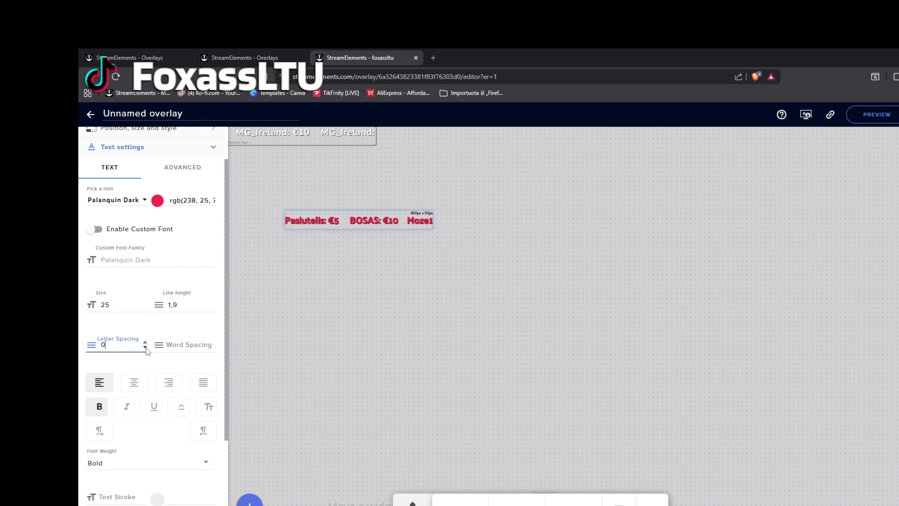
pyautogui.click(145, 342)
pyautogui.click(145, 343)
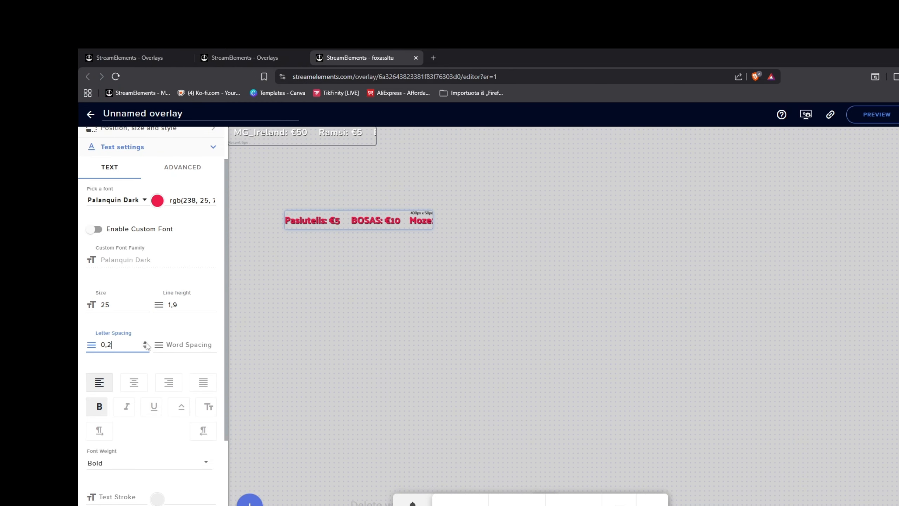
pyautogui.click(146, 343)
pyautogui.click(146, 348)
pyautogui.click(145, 347)
pyautogui.click(145, 348)
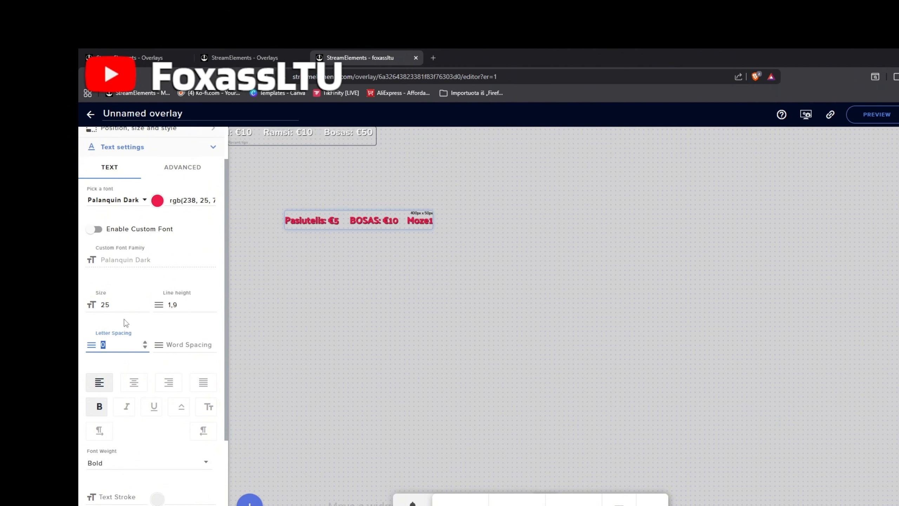
# Try the italic and underline styles on the Recent tips label, and restore its bold-only style
pyautogui.scroll(-3, 149, 351)
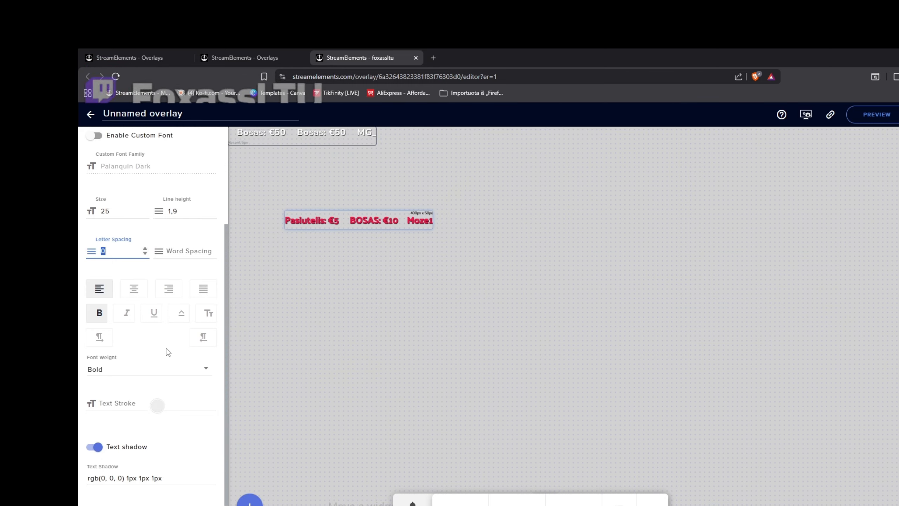
pyautogui.click(104, 317)
pyautogui.click(106, 317)
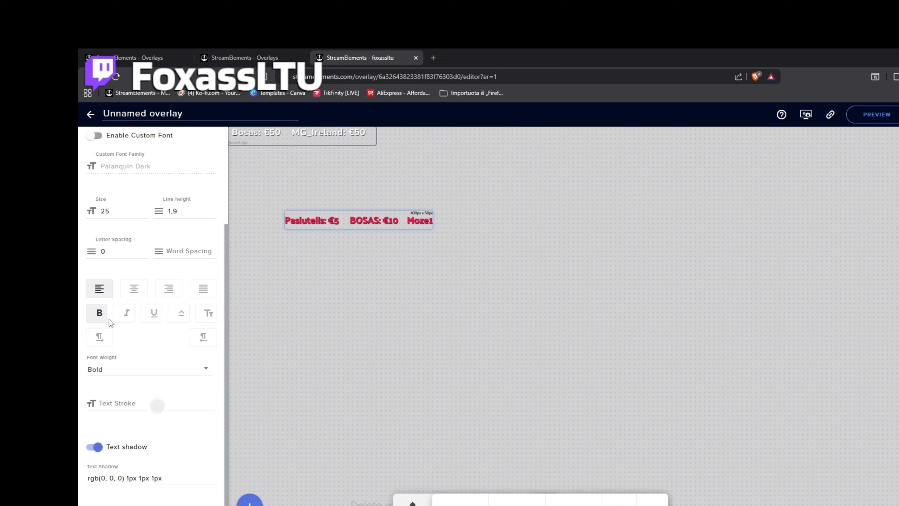
pyautogui.click(127, 313)
pyautogui.click(126, 313)
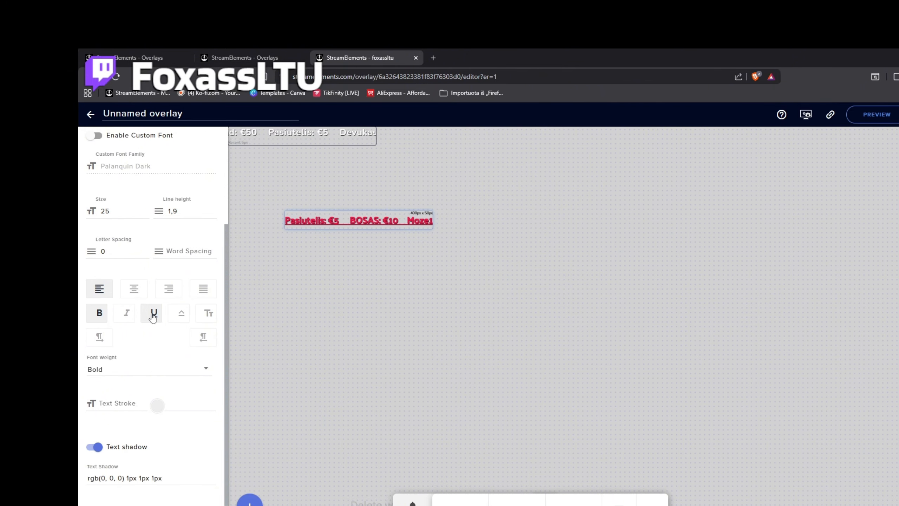
pyautogui.click(153, 315)
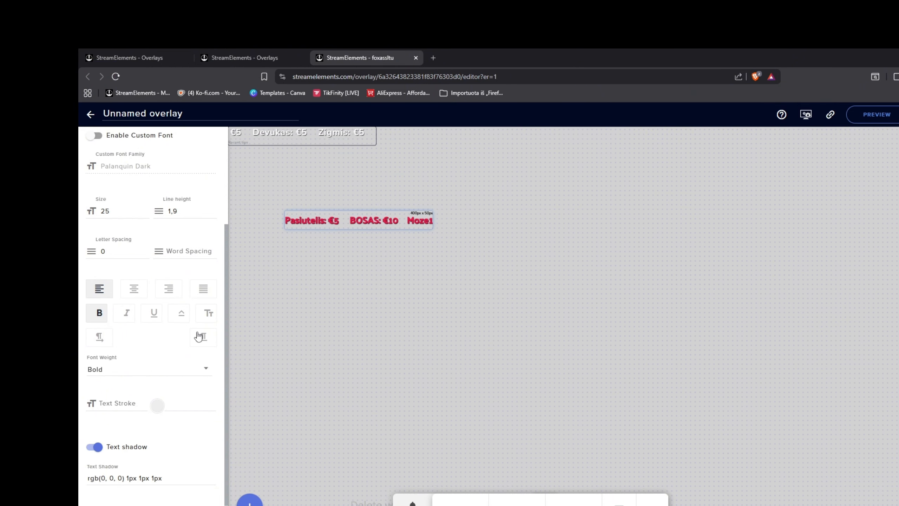
# Try a lower number of visible items for the Recent tips label, and return it to 25
pyautogui.scroll(4, 188, 357)
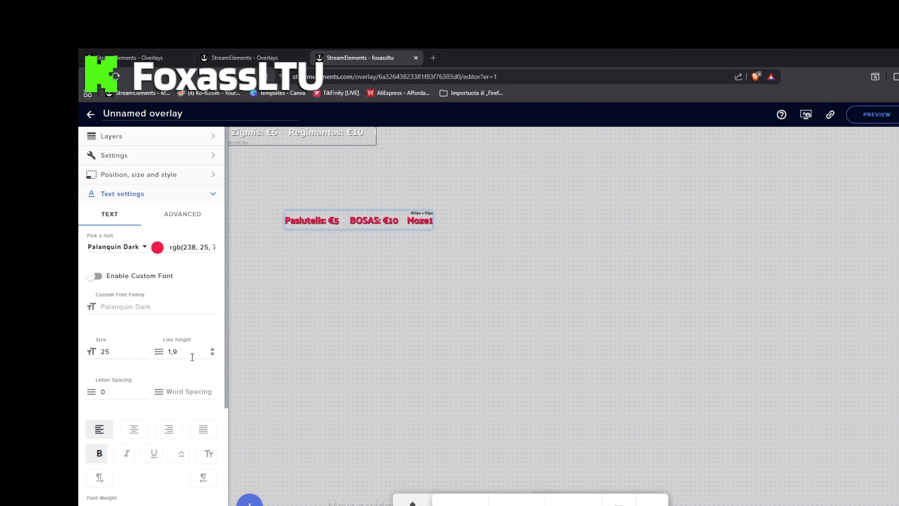
pyautogui.click(209, 175)
pyautogui.click(211, 177)
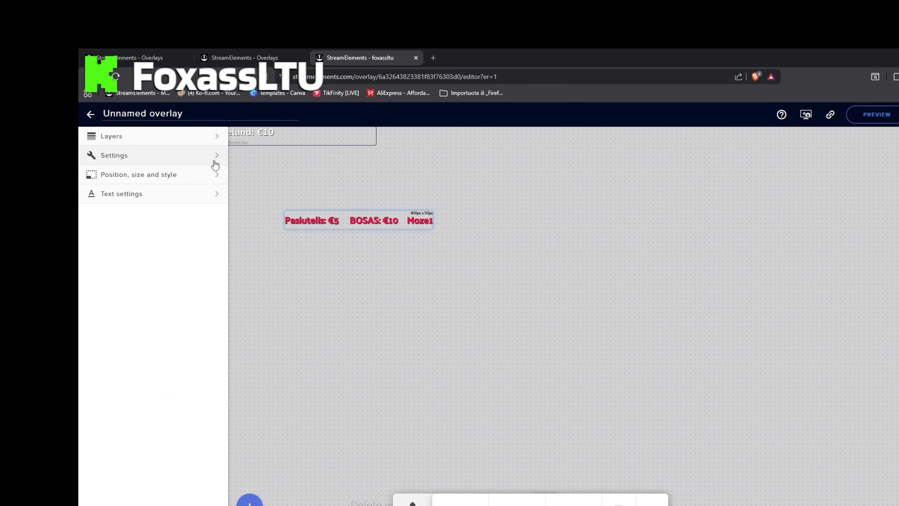
pyautogui.click(214, 162)
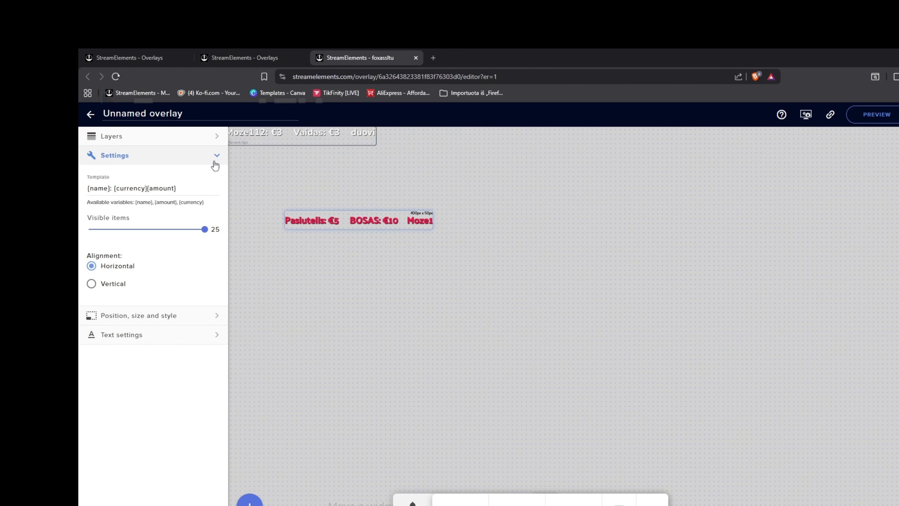
pyautogui.moveTo(204, 229); pyautogui.dragTo(223, 231)
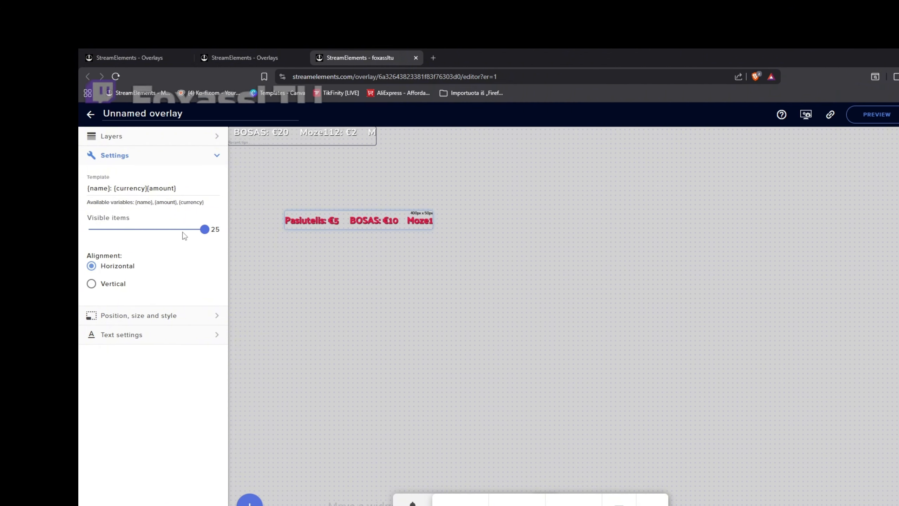
pyautogui.moveTo(205, 230); pyautogui.dragTo(174, 230)
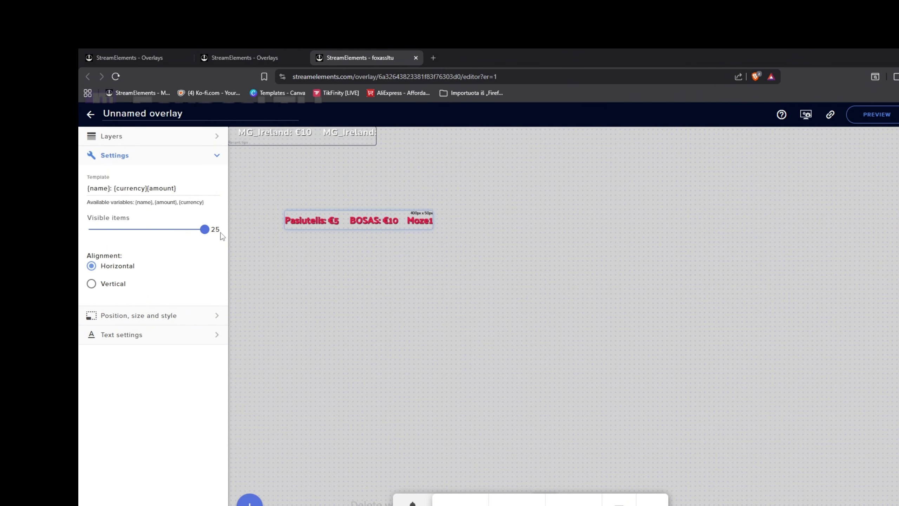
pyautogui.click(216, 155)
# Check the scrolling direction options for the Recent tips label's text, keeping Scroll left
pyautogui.click(213, 194)
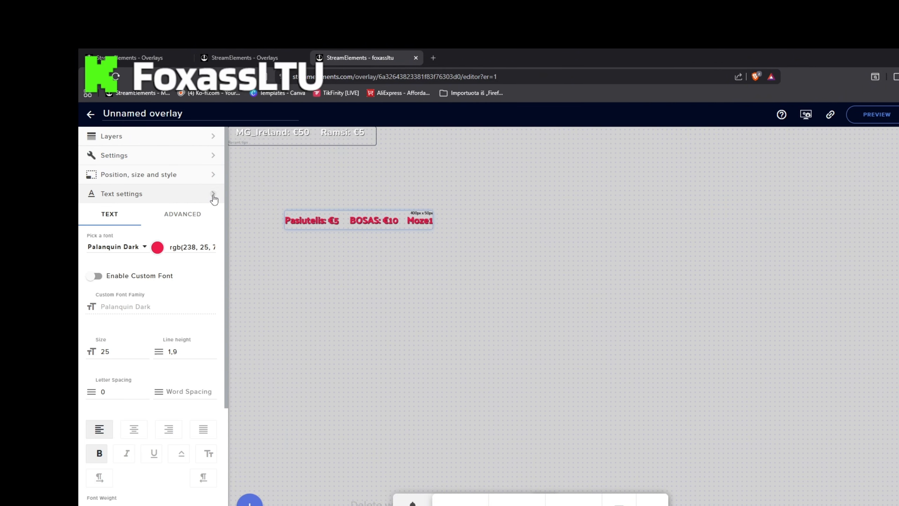
pyautogui.scroll(-5, 196, 299)
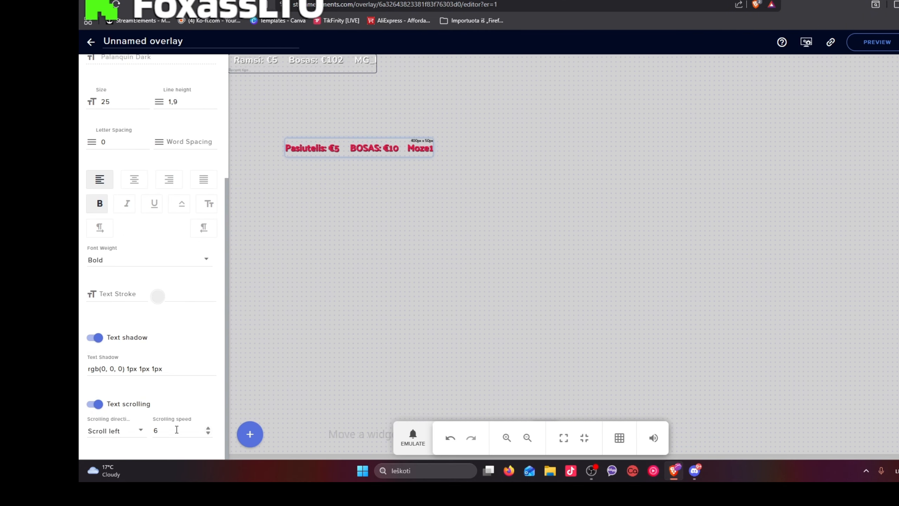
pyautogui.click(142, 433)
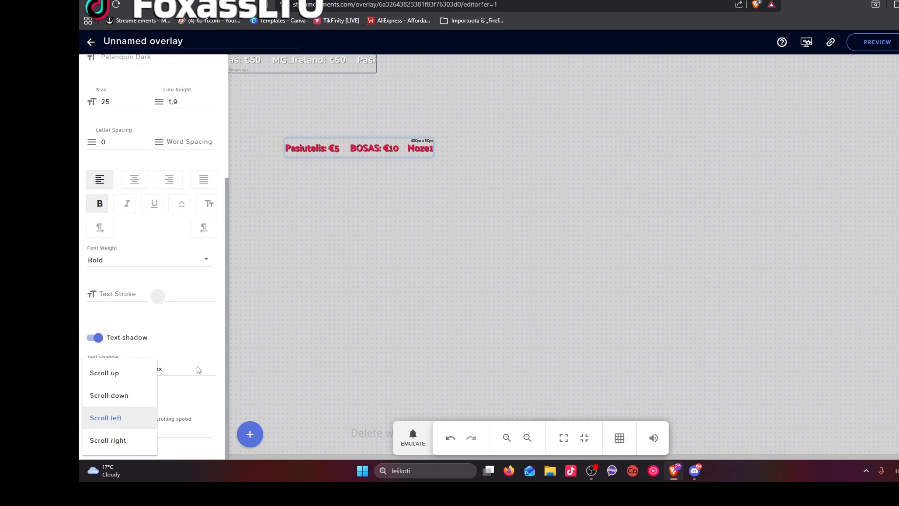
pyautogui.click(124, 418)
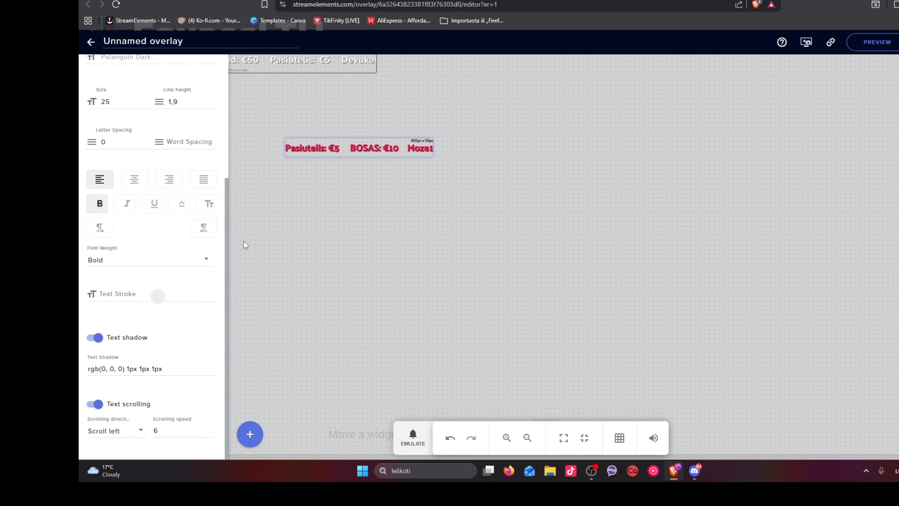
# Move the red Recent tips label up to just beneath the white one, and enlarge its box
pyautogui.click(335, 61)
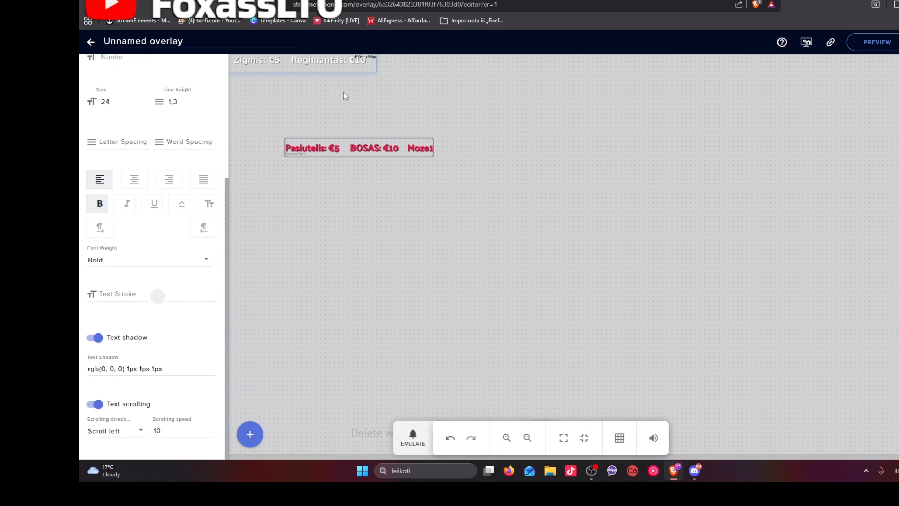
pyautogui.moveTo(347, 148); pyautogui.dragTo(317, 113)
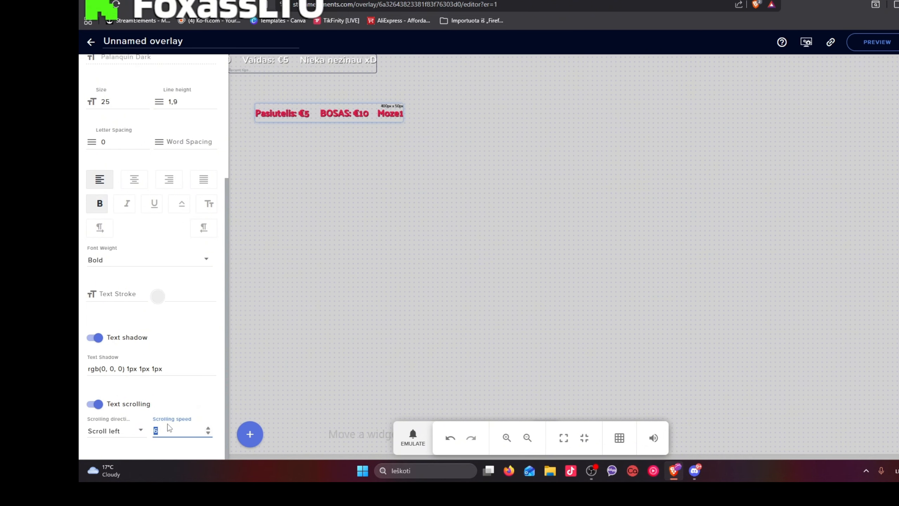
pyautogui.scroll(4, 175, 408)
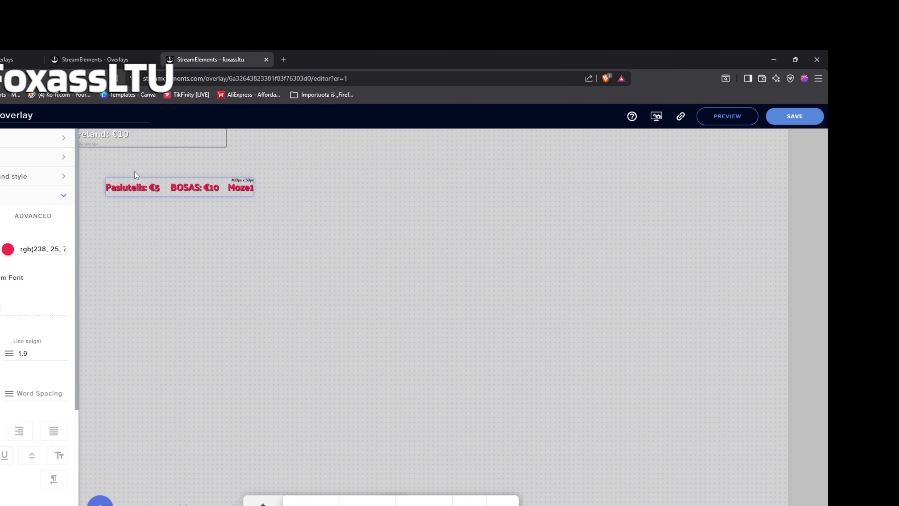
pyautogui.click(162, 136)
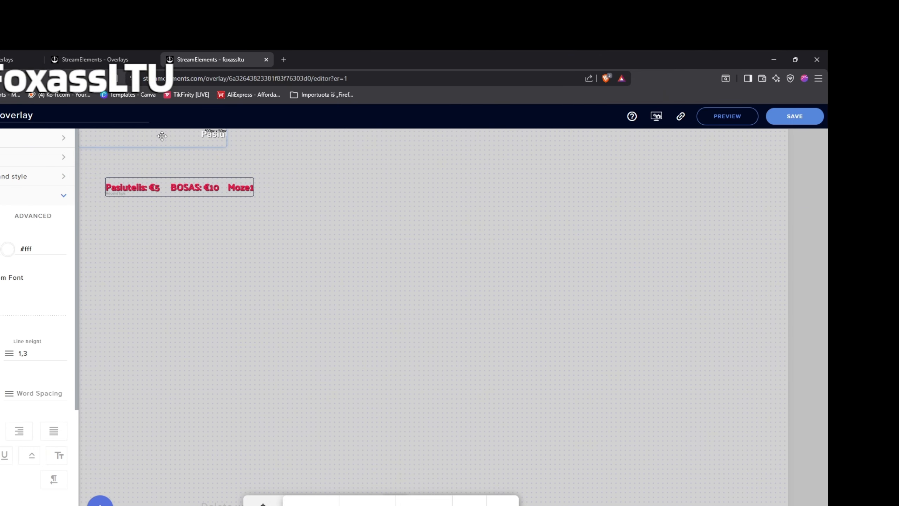
pyautogui.moveTo(164, 194); pyautogui.dragTo(150, 158)
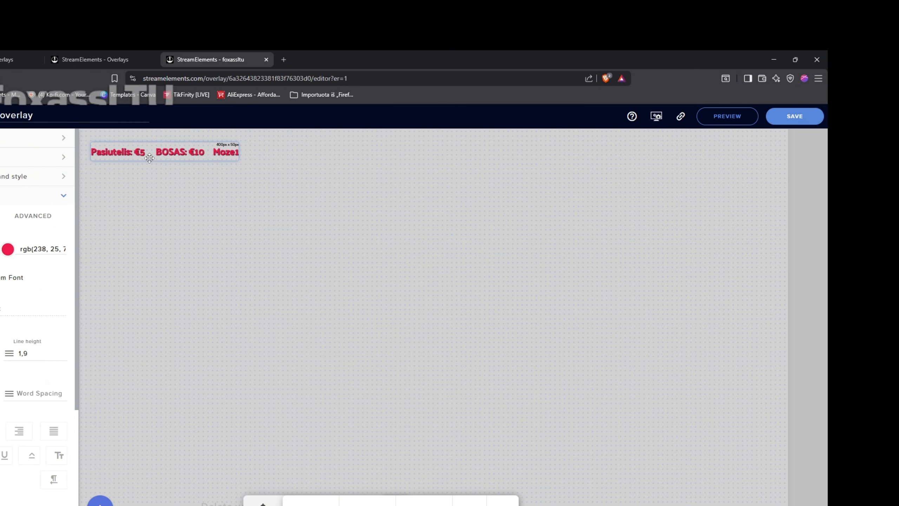
pyautogui.moveTo(239, 161); pyautogui.dragTo(348, 183)
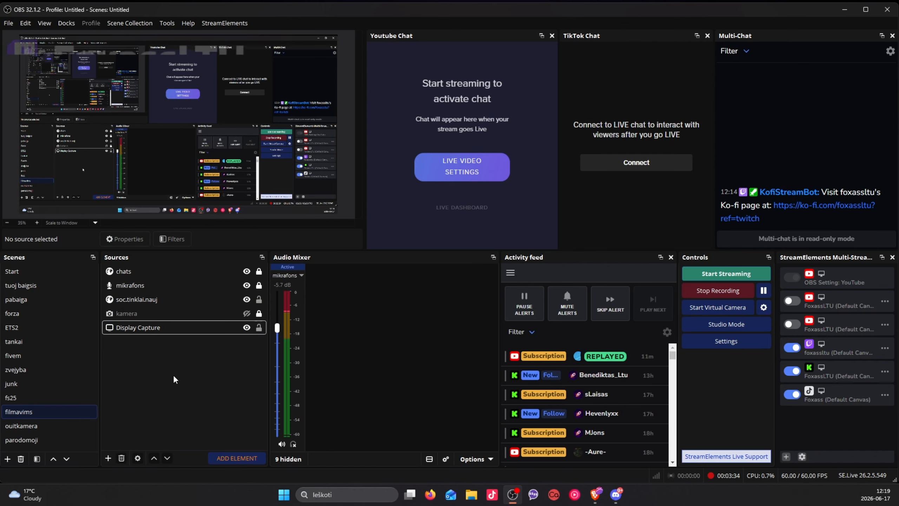
# Switch to OBS and add a new Browser source to the filmavims scene, pasting the private overlay link as its URL
pyautogui.rightClick(151, 374)
pyautogui.moveTo(215, 385)
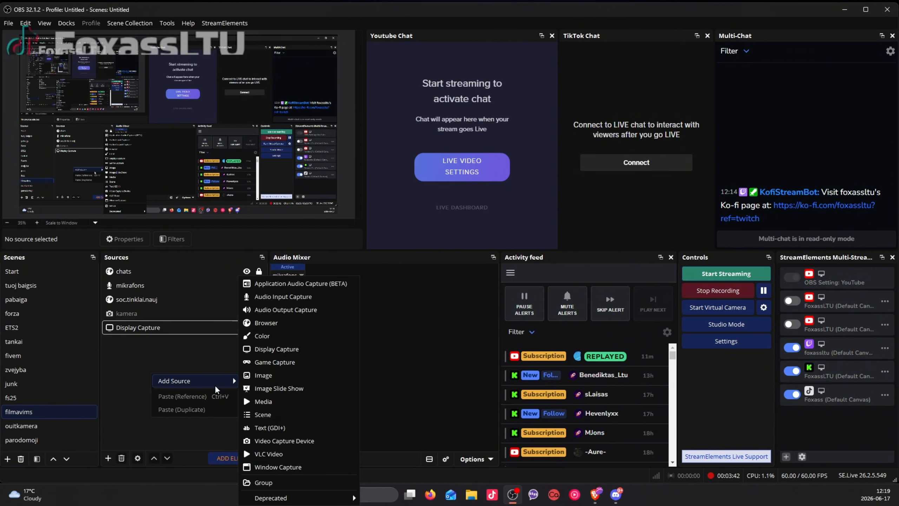
pyautogui.click(295, 322)
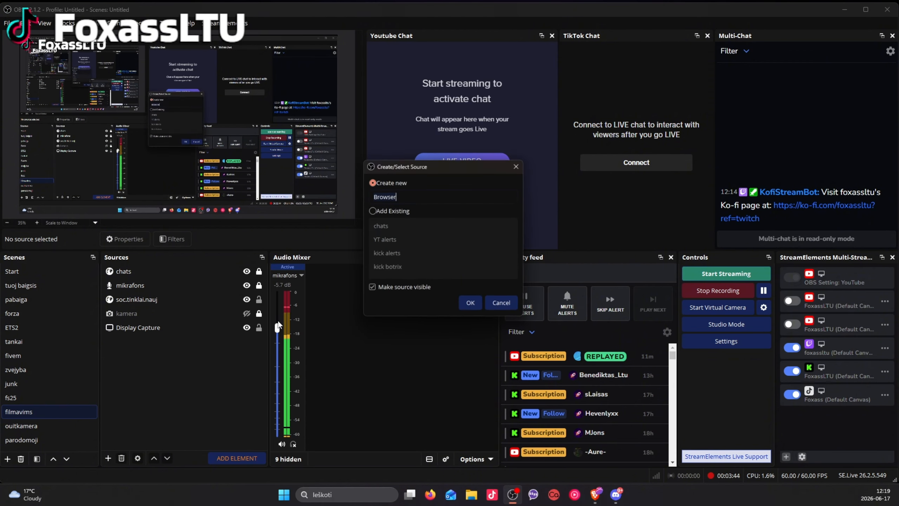
pyautogui.click(479, 309)
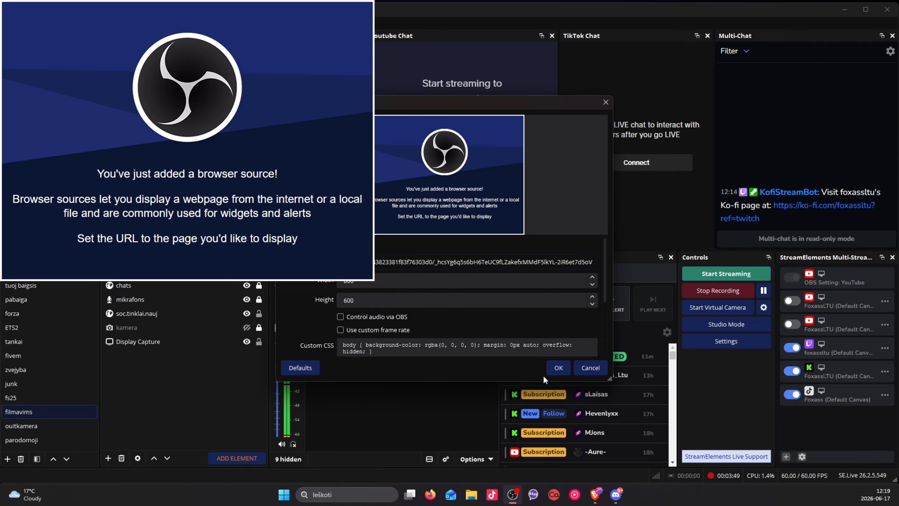
pyautogui.click(566, 368)
# Enlarge the Browser source in the preview and move it toward the lower right of the canvas
pyautogui.moveTo(87, 101); pyautogui.dragTo(250, 159)
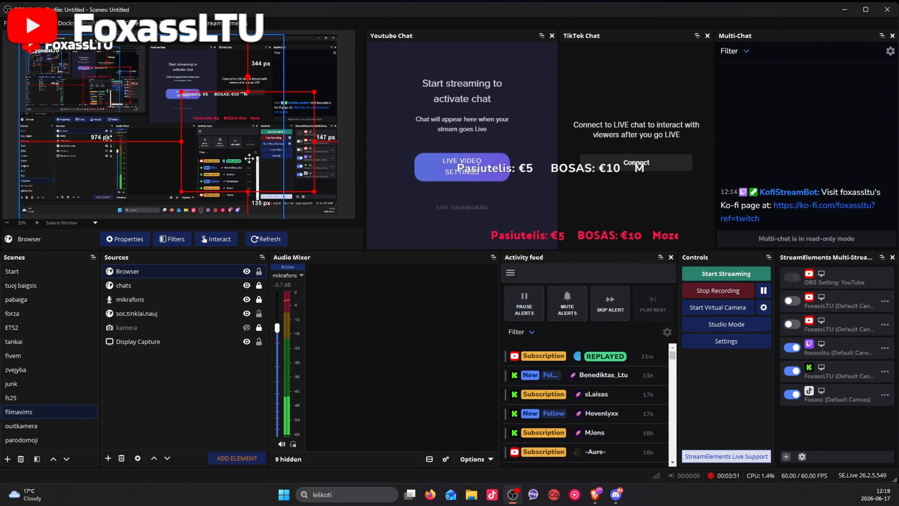
pyautogui.click(205, 313)
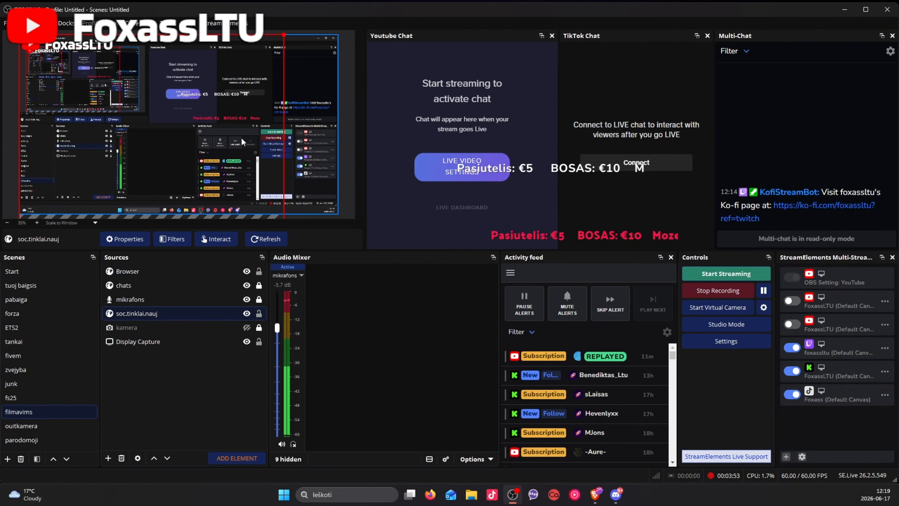
pyautogui.click(142, 272)
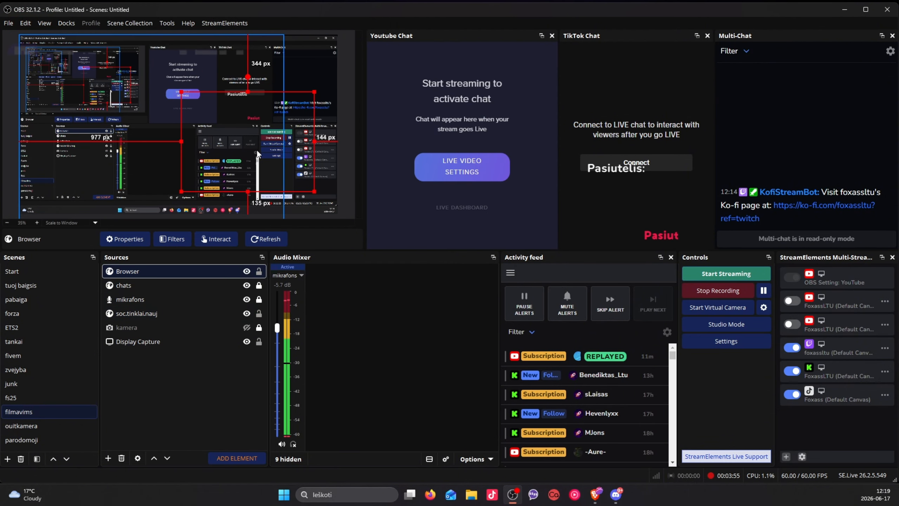
pyautogui.moveTo(181, 92); pyautogui.dragTo(81, 43)
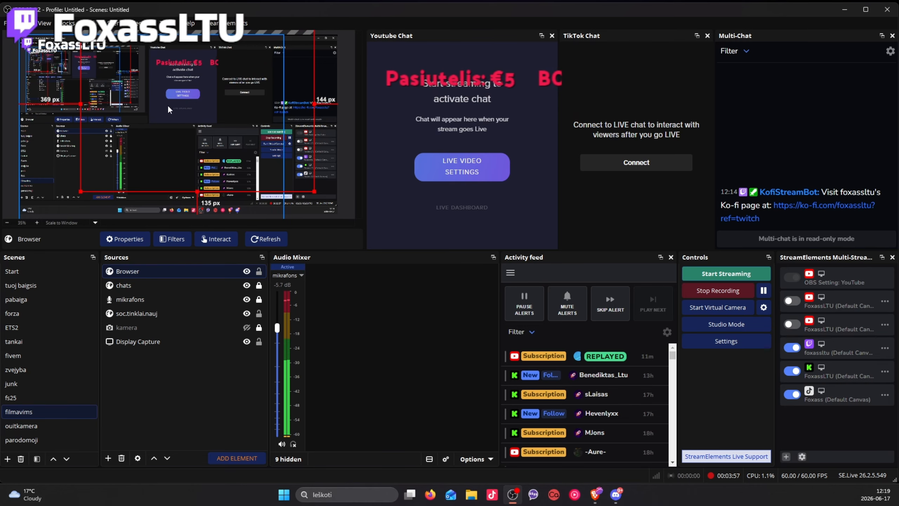
pyautogui.moveTo(233, 129); pyautogui.dragTo(282, 170)
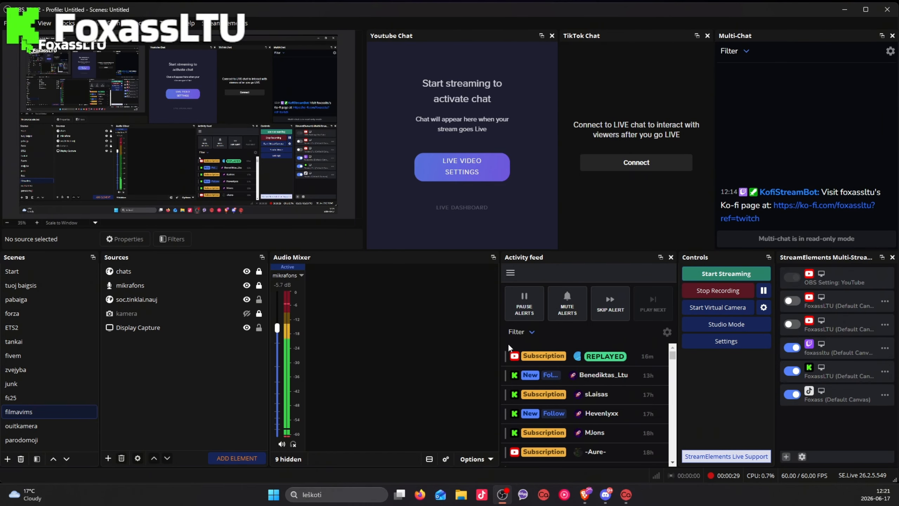
# Switch to Casterlabs-Caffeinated and review the streaming and music service accounts in its settings
pyautogui.click(626, 495)
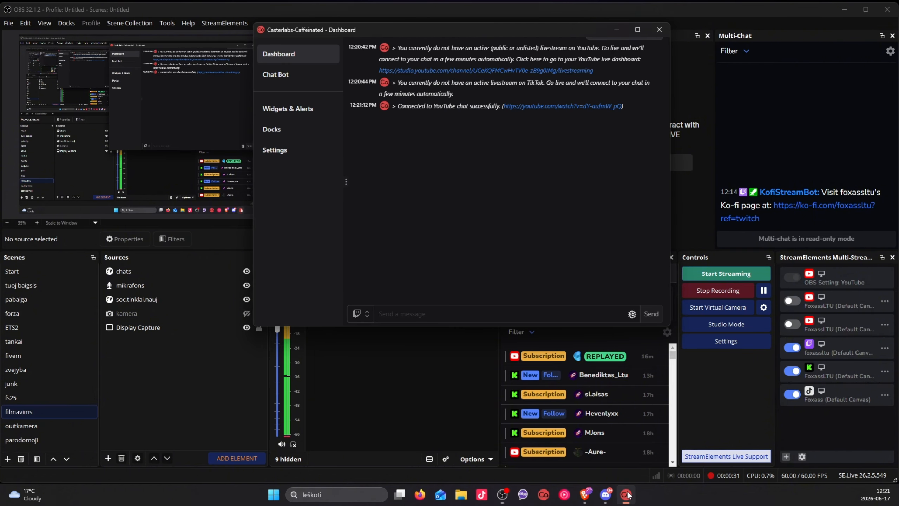
pyautogui.moveTo(523, 29); pyautogui.dragTo(750, 25)
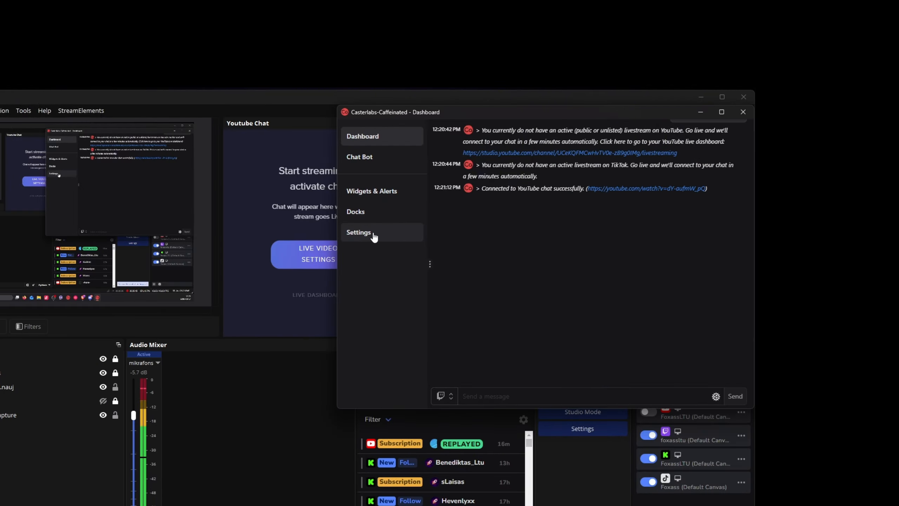
pyautogui.click(373, 235)
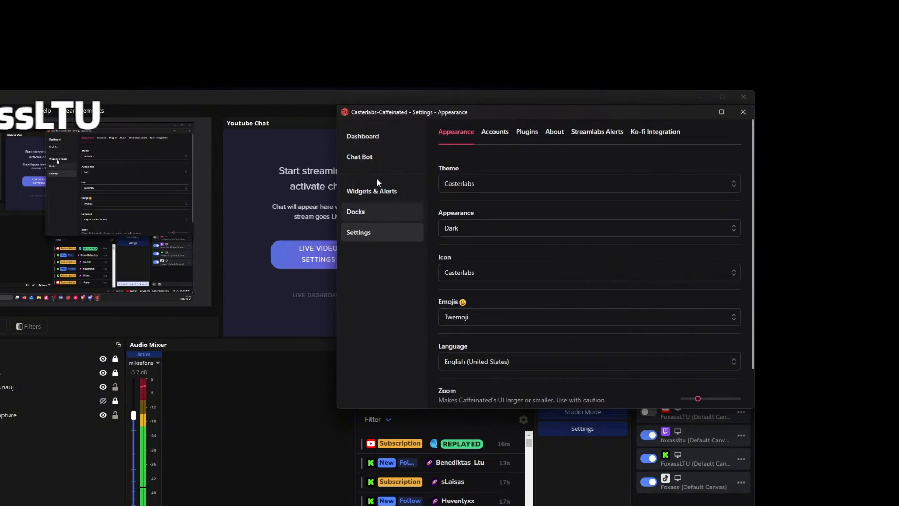
pyautogui.click(497, 133)
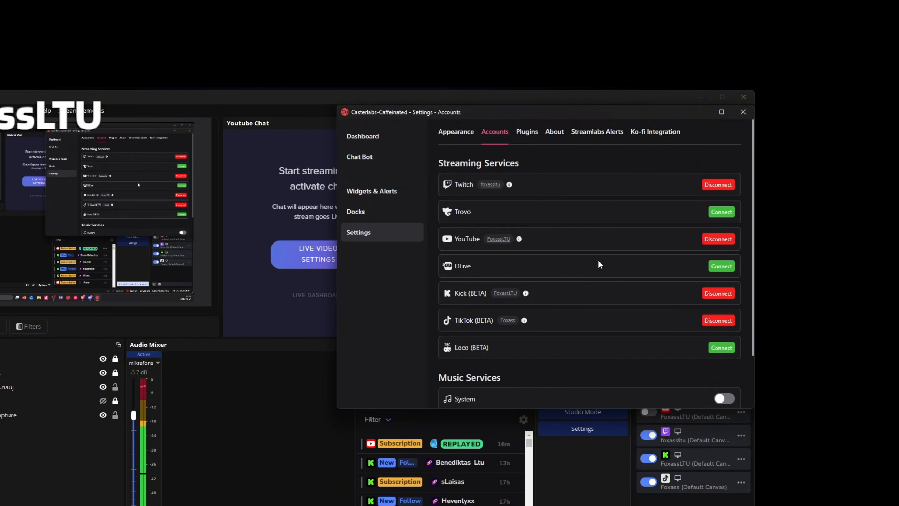
pyautogui.scroll(-3, 598, 260)
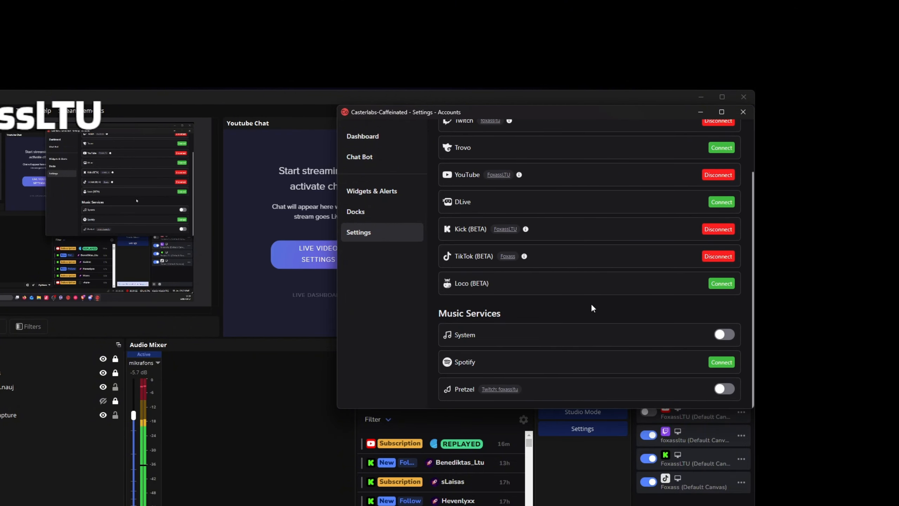
# Check the connection info of the YouTube, Twitch and Kick accounts among the streaming services
pyautogui.scroll(3, 592, 303)
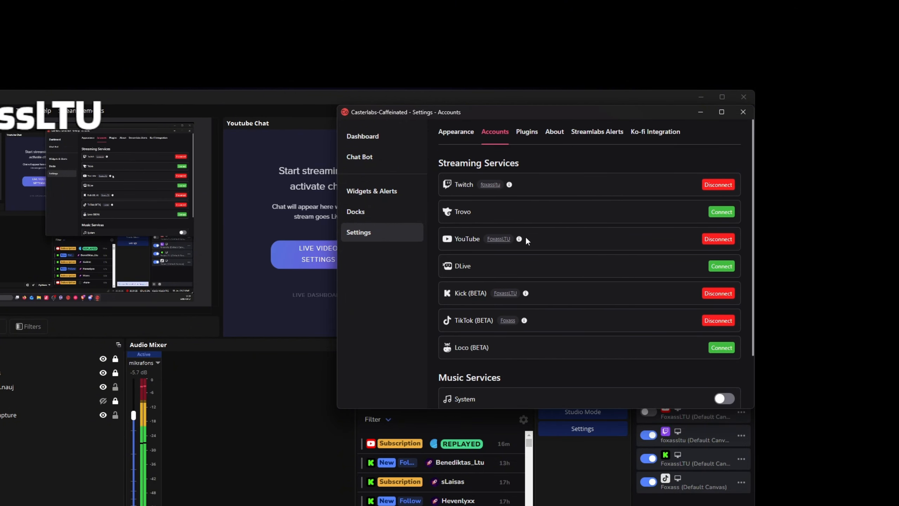
pyautogui.moveTo(520, 239)
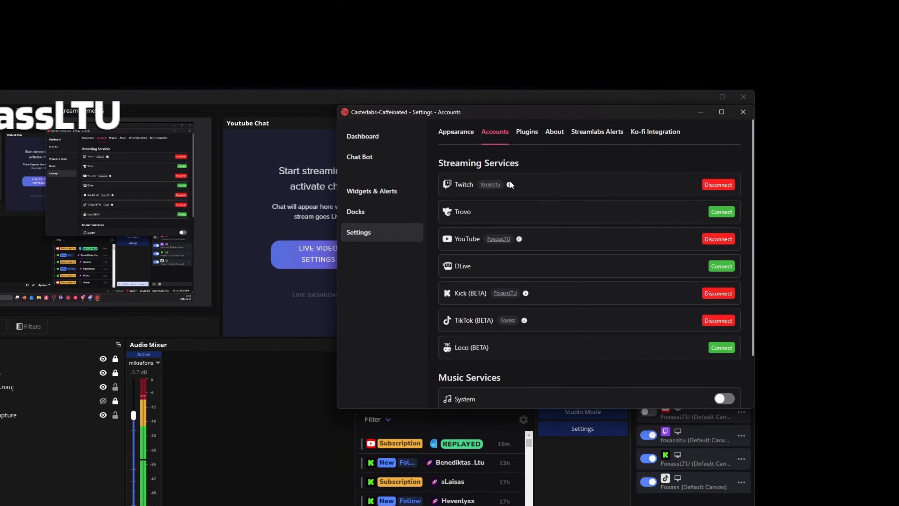
pyautogui.moveTo(509, 184)
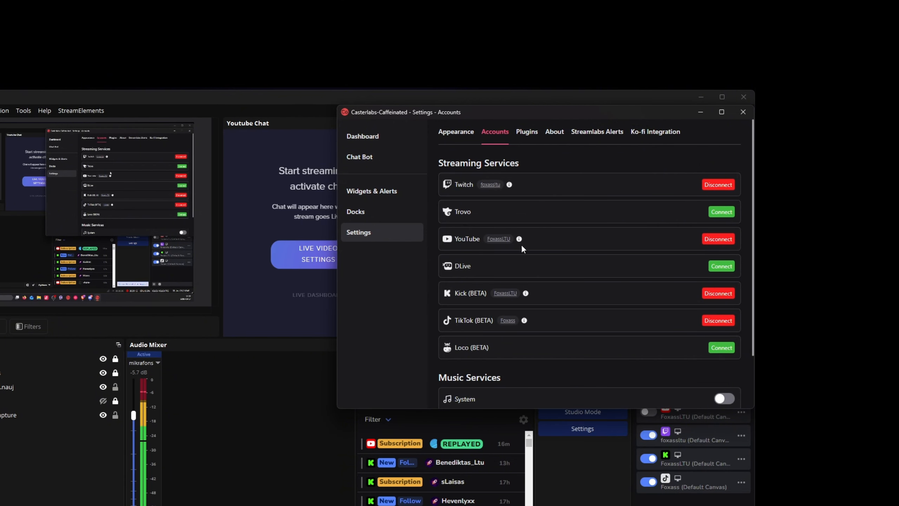
pyautogui.moveTo(526, 294)
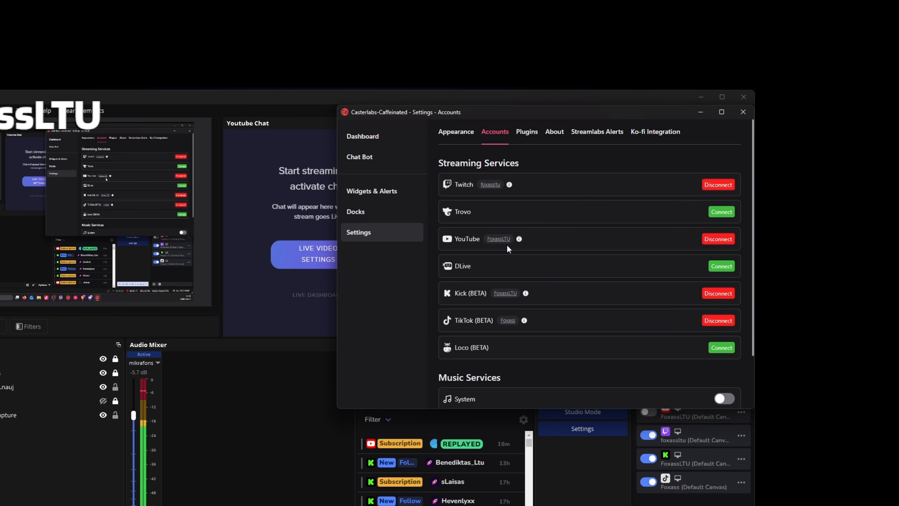
# Create a new Chat interaction widget among the widgets and alerts, and enlarge the window showing its settings
pyautogui.click(370, 193)
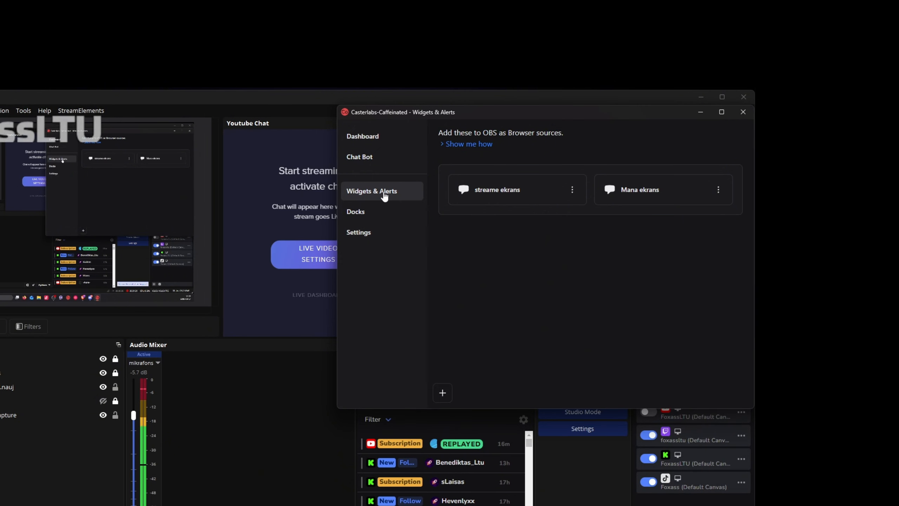
pyautogui.click(444, 393)
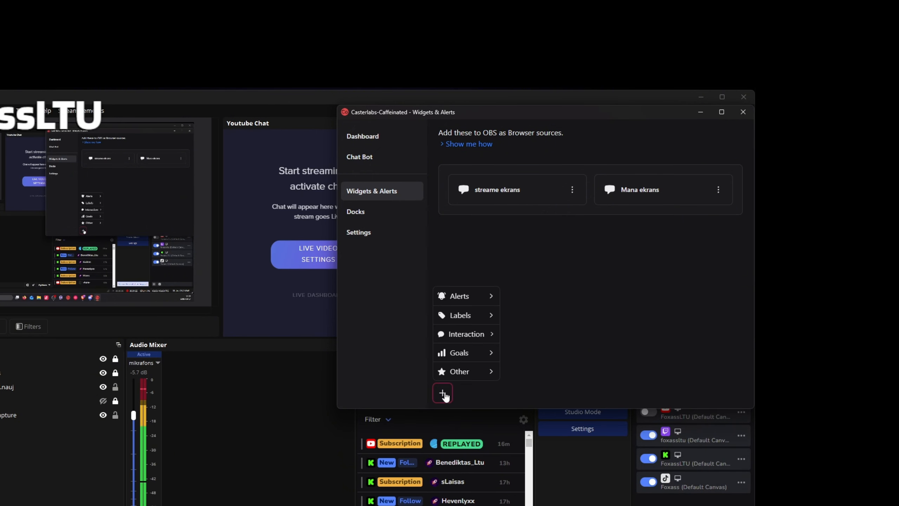
pyautogui.moveTo(470, 318)
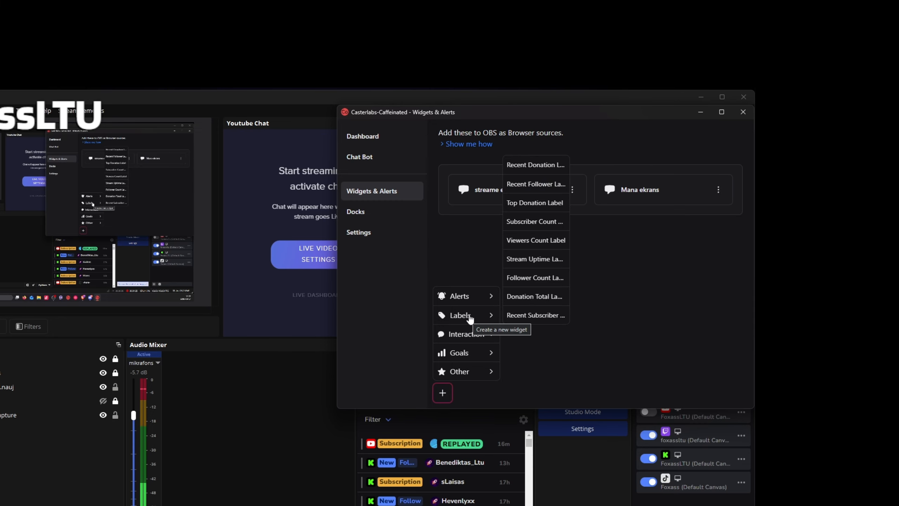
pyautogui.moveTo(474, 298)
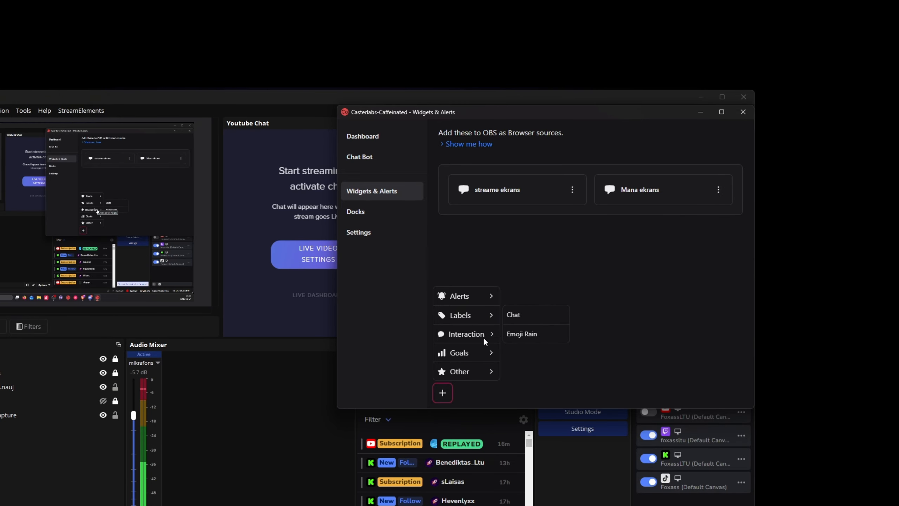
pyautogui.moveTo(463, 334)
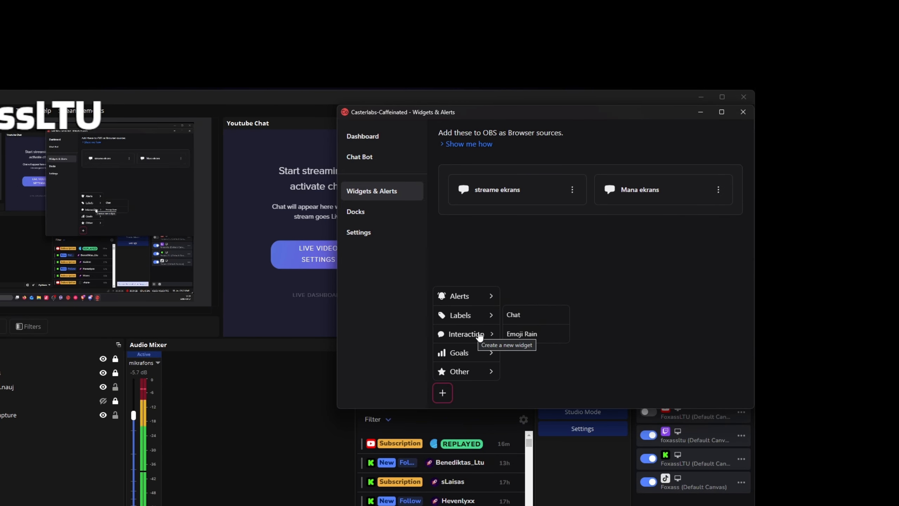
pyautogui.click(517, 314)
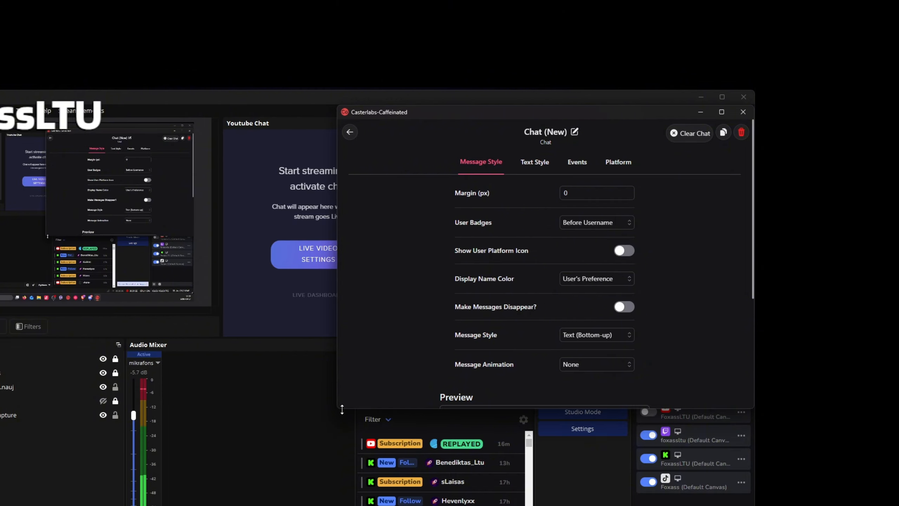
pyautogui.moveTo(338, 408); pyautogui.dragTo(282, 429)
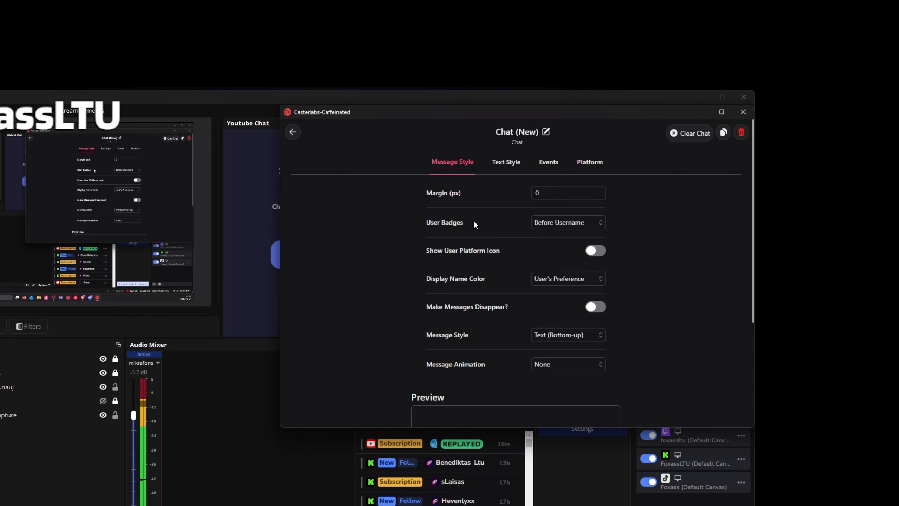
# Examine the available Display Name Color options for the new chat widget without changing the selection
pyautogui.scroll(-1, 495, 226)
pyautogui.click(565, 238)
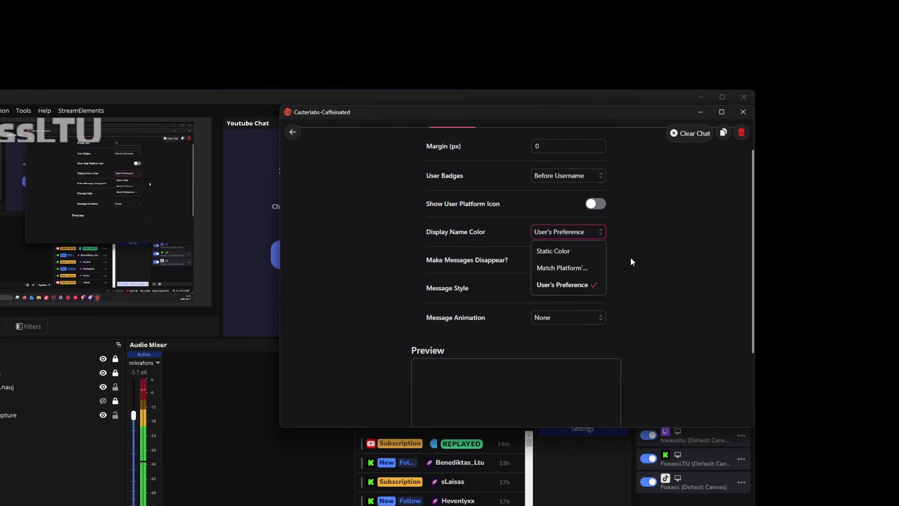
pyautogui.click(638, 240)
pyautogui.click(572, 233)
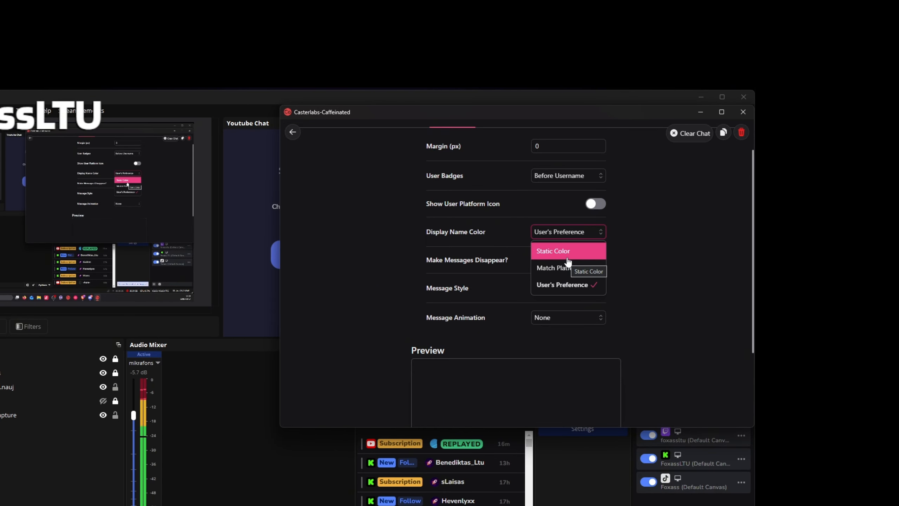
pyautogui.click(640, 242)
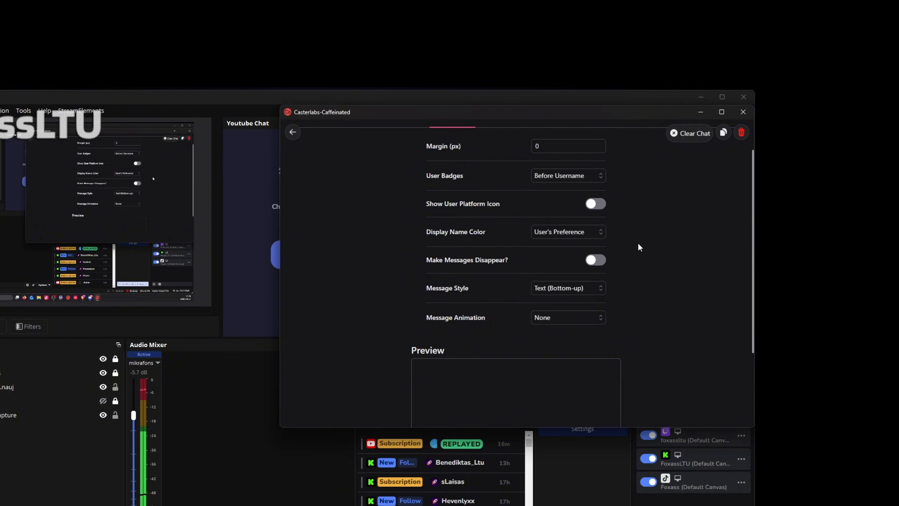
# Turn on the Make Messages Disappear option for the new chat widget
pyautogui.click(597, 262)
pyautogui.click(597, 262)
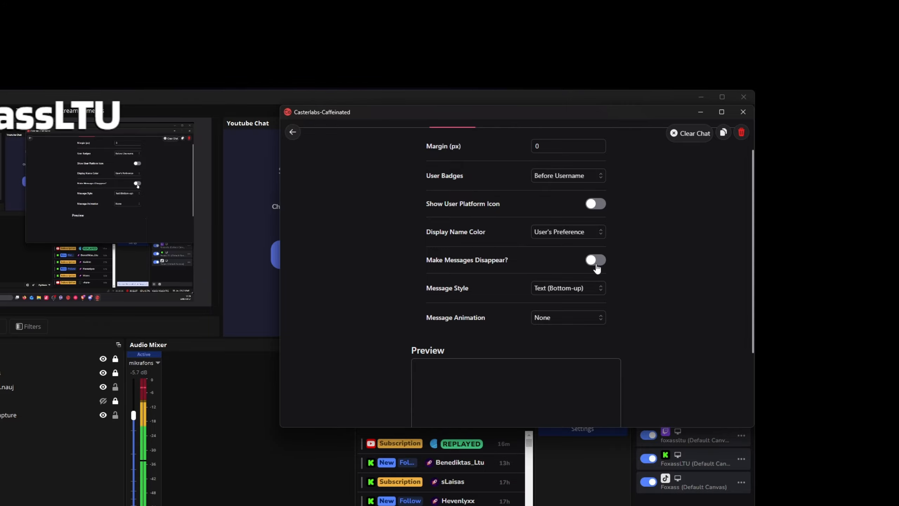
pyautogui.click(596, 263)
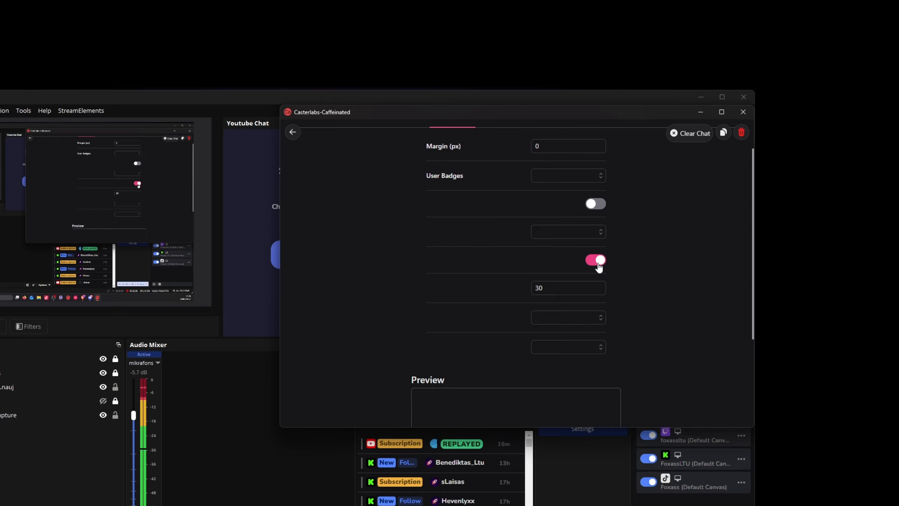
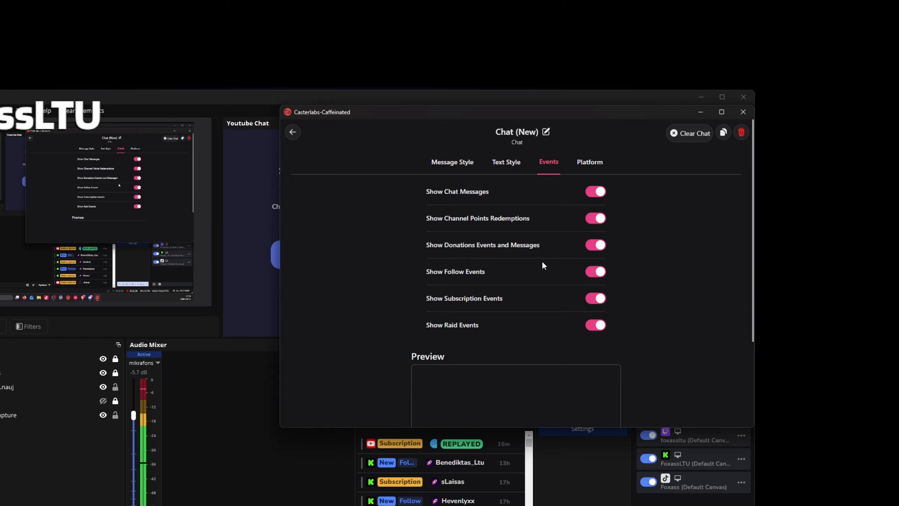
# Examine which events and source platforms are enabled for the new chat widget without changing them
pyautogui.moveTo(423, 270); pyautogui.dragTo(507, 273)
pyautogui.click(508, 274)
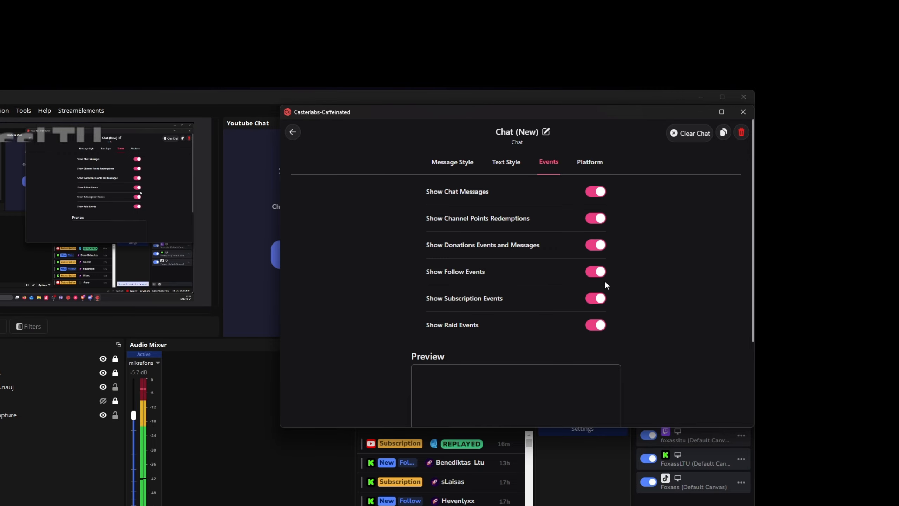
pyautogui.scroll(-1, 598, 294)
pyautogui.scroll(-5, 600, 327)
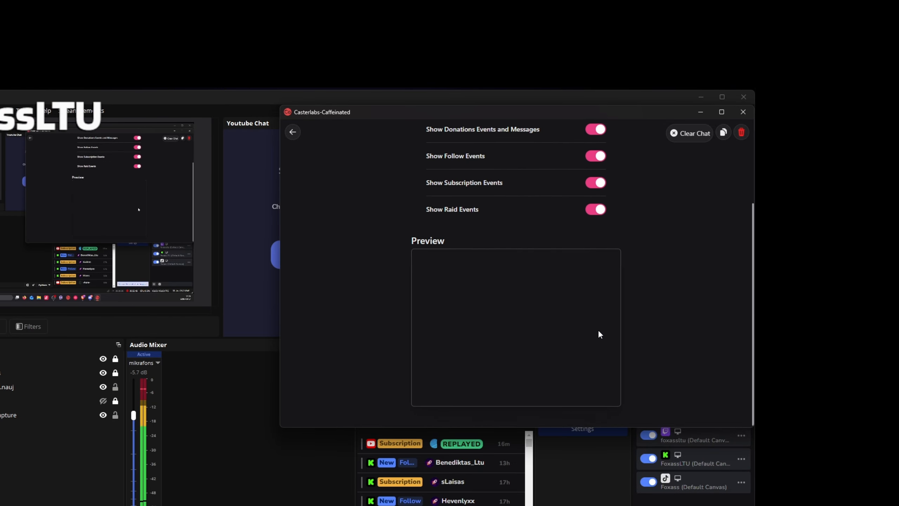
pyautogui.scroll(6, 598, 330)
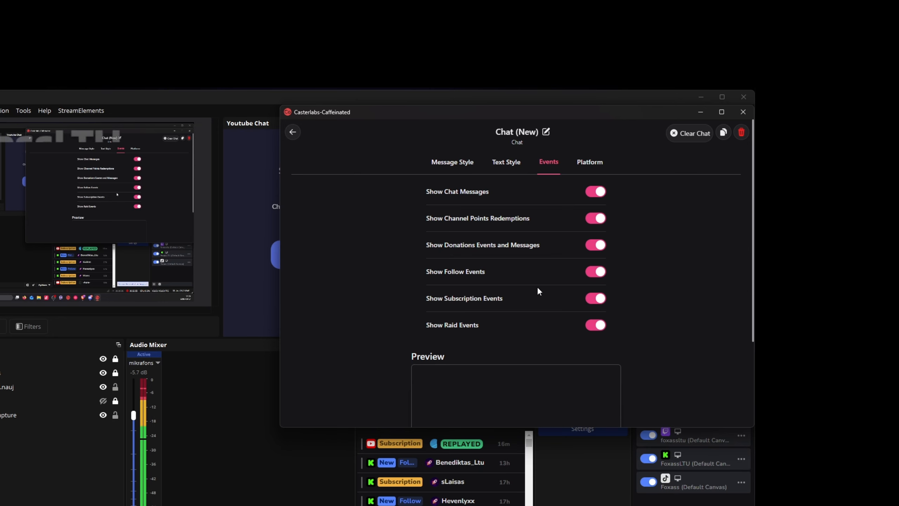
pyautogui.click(591, 164)
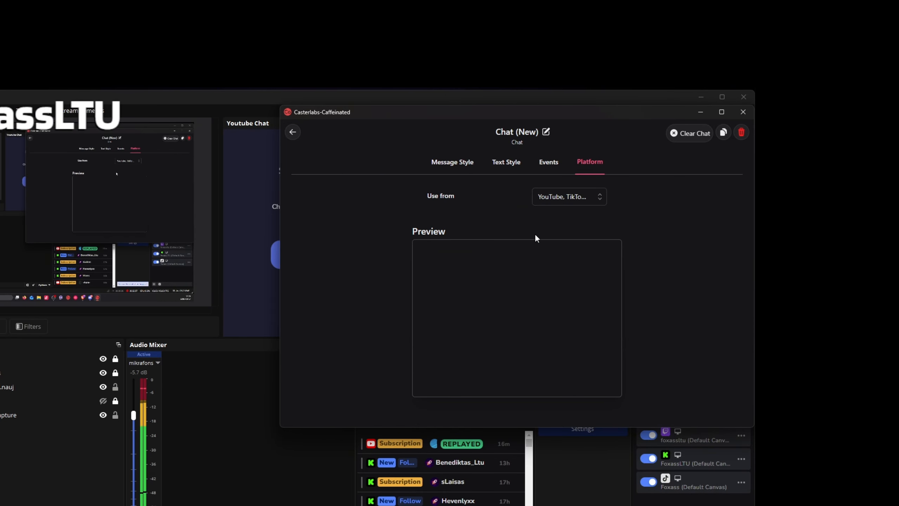
pyautogui.click(576, 197)
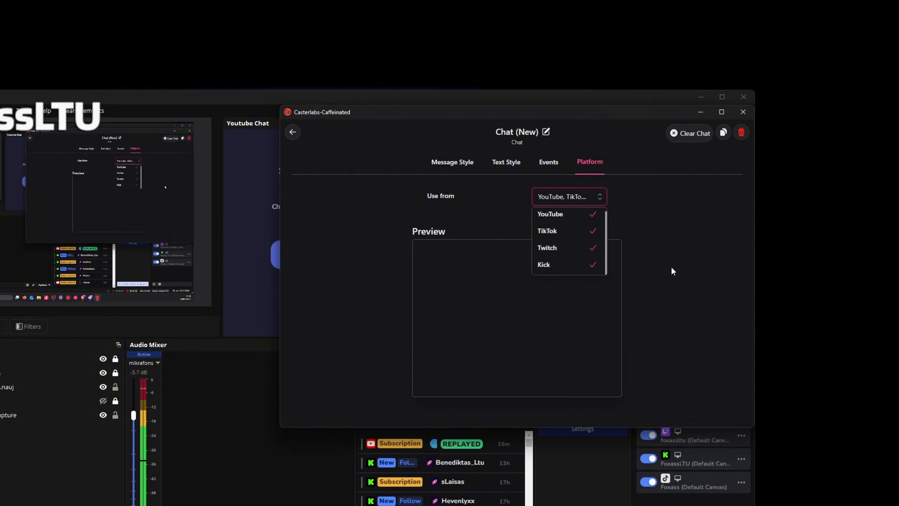
pyautogui.click(662, 284)
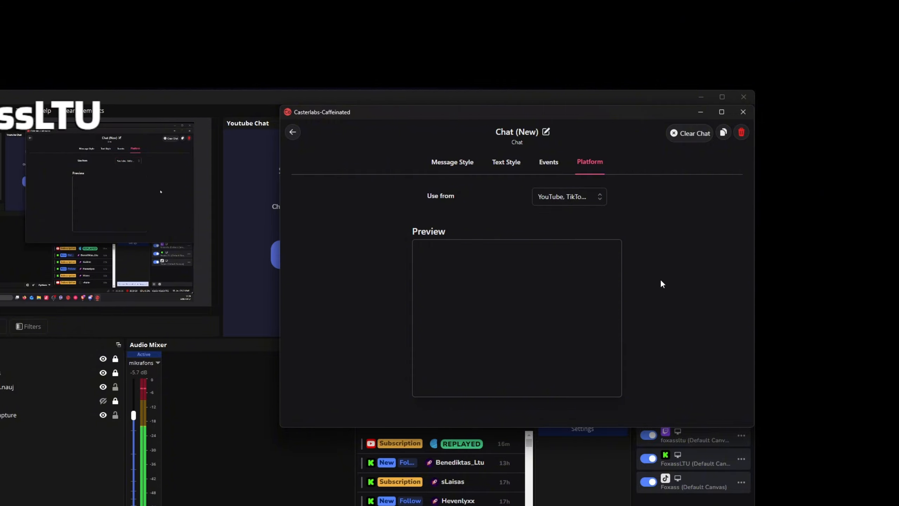
pyautogui.click(451, 163)
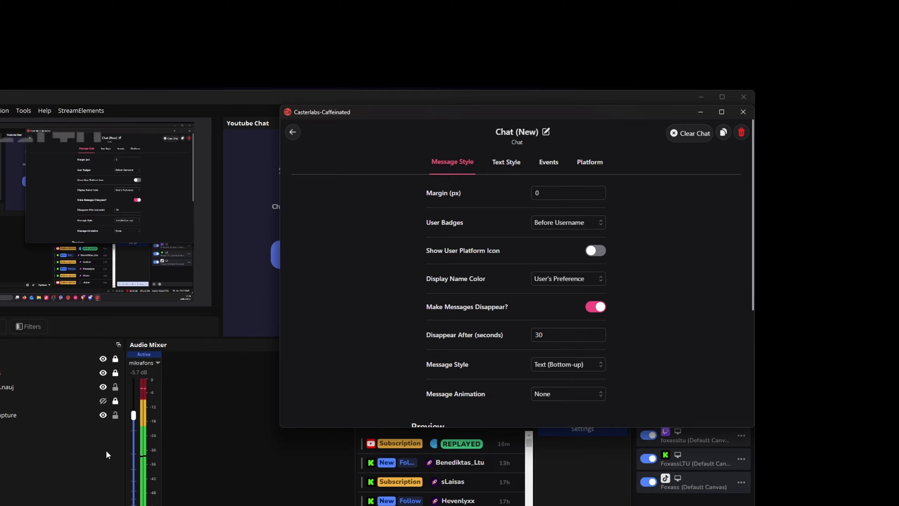
# In OBS, add a new Browser source to the filmavims scene and paste the private chat widget URL as its address
pyautogui.click(61, 456)
pyautogui.rightClick(307, 338)
pyautogui.moveTo(339, 344)
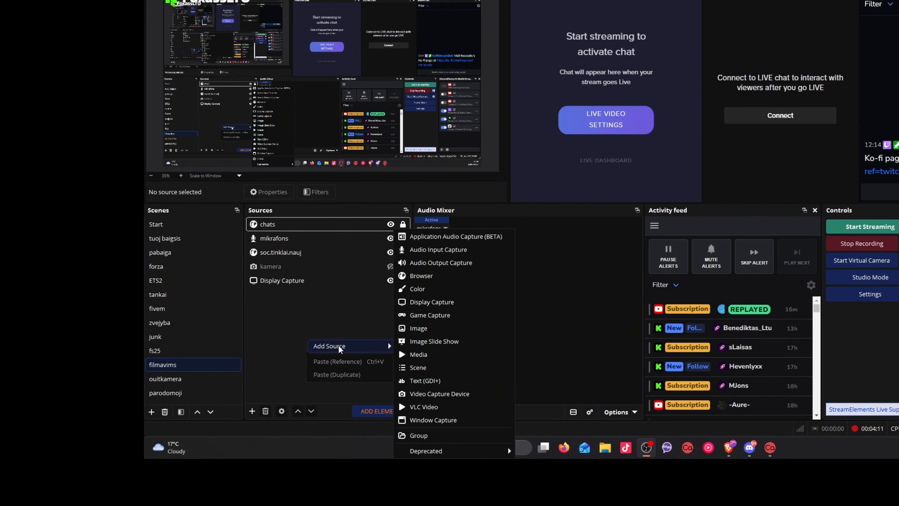
pyautogui.click(429, 275)
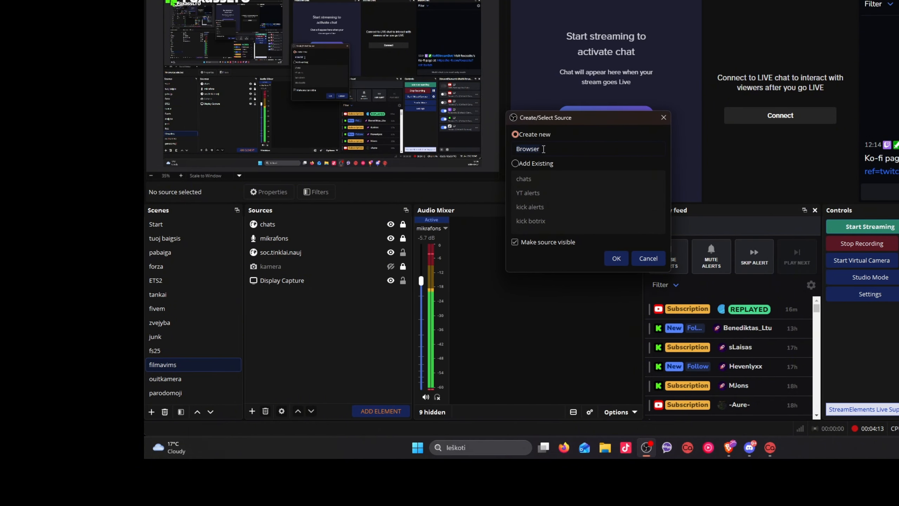
pyautogui.click(615, 258)
pyautogui.hotkey('ctrl', 'v')
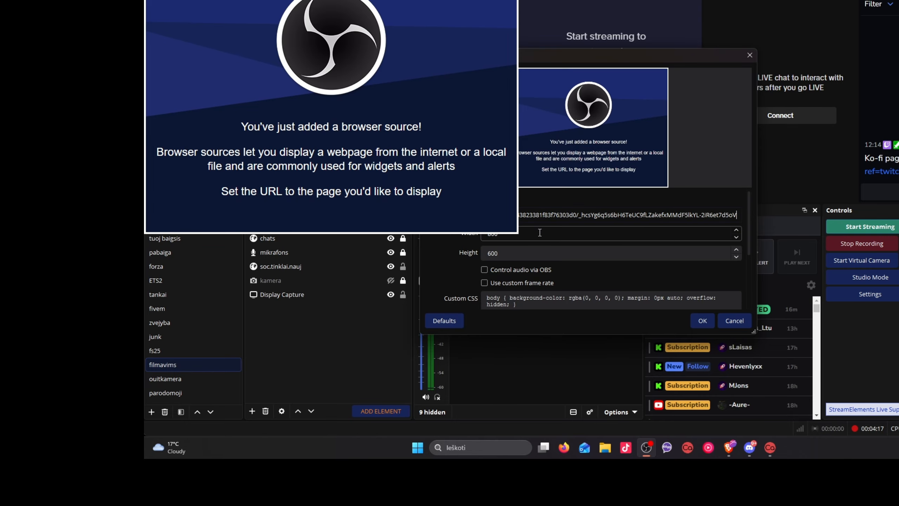
pyautogui.click(702, 321)
# Move the Browser source to the canvas's lower-right corner and scale it down, about 1285 px from the left edge and 603 px from the top
pyautogui.moveTo(218, 54); pyautogui.dragTo(398, 117)
pyautogui.moveTo(399, 256); pyautogui.dragTo(409, 270)
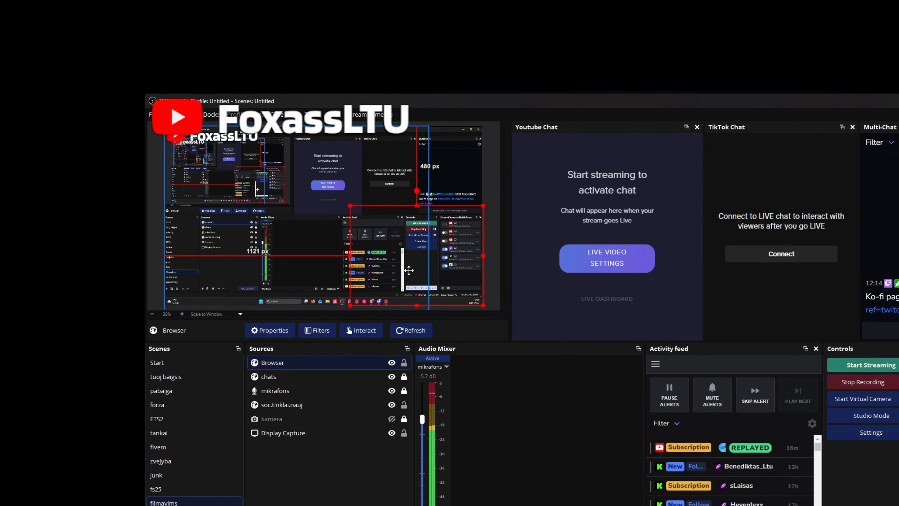
pyautogui.moveTo(348, 219); pyautogui.dragTo(392, 226)
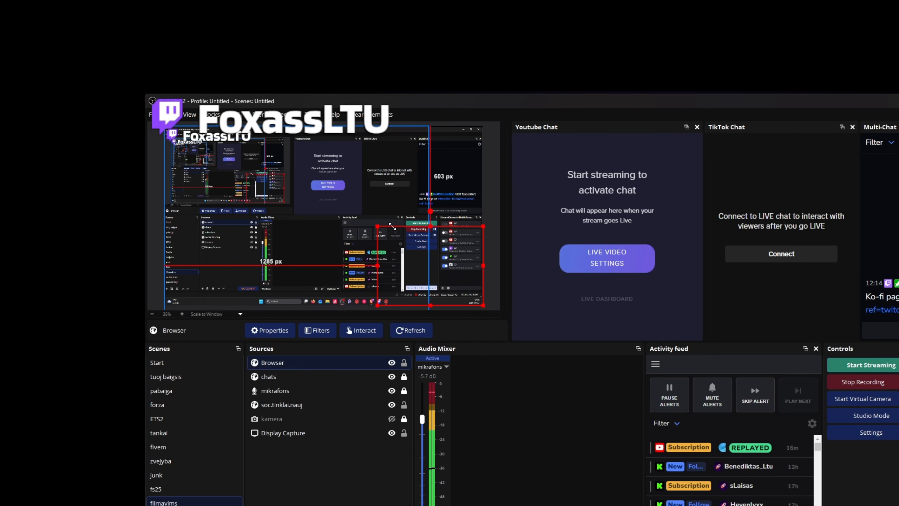
# Set the Browser source's width to 600 and its height to 400
pyautogui.doubleClick(307, 364)
pyautogui.moveTo(610, 193); pyautogui.dragTo(775, 220)
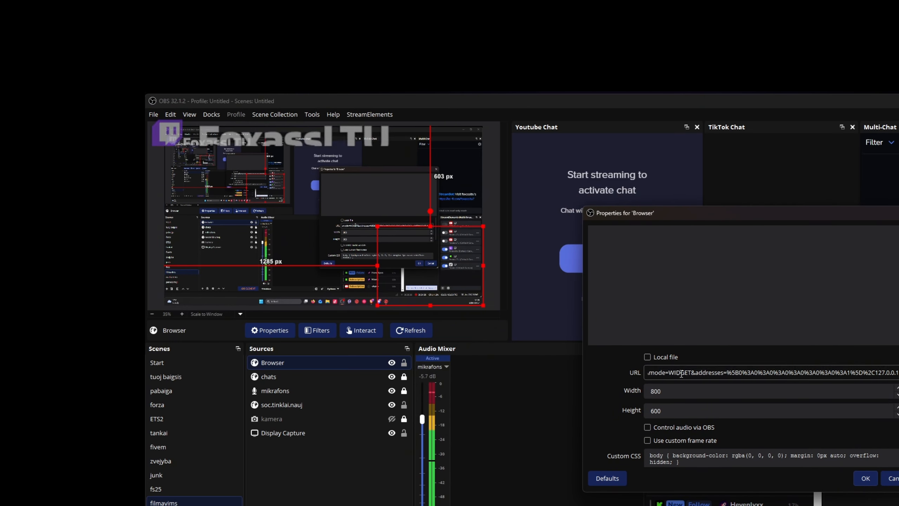
pyautogui.click(655, 390)
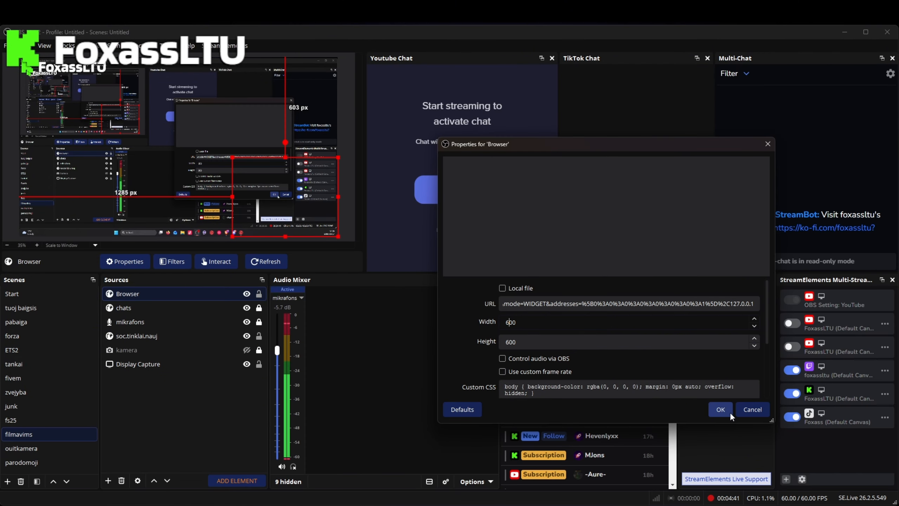
pyautogui.click(866, 478)
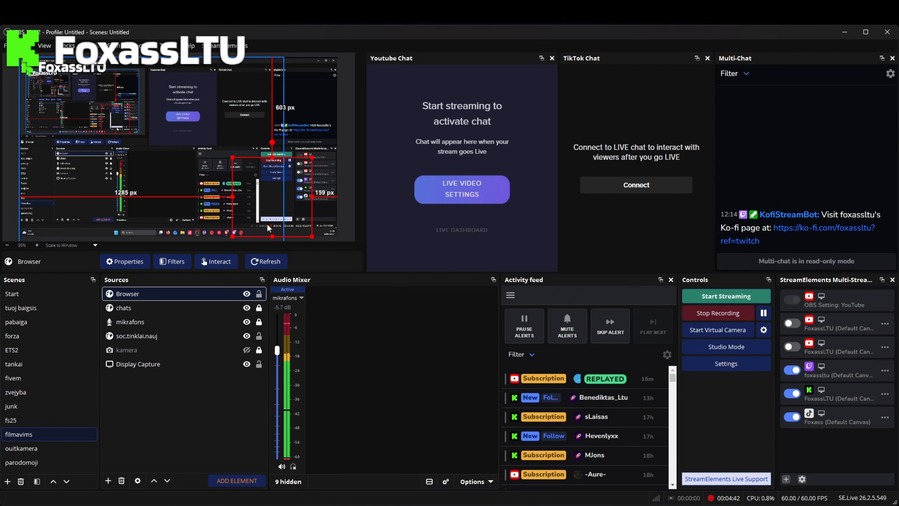
pyautogui.doubleClick(150, 293)
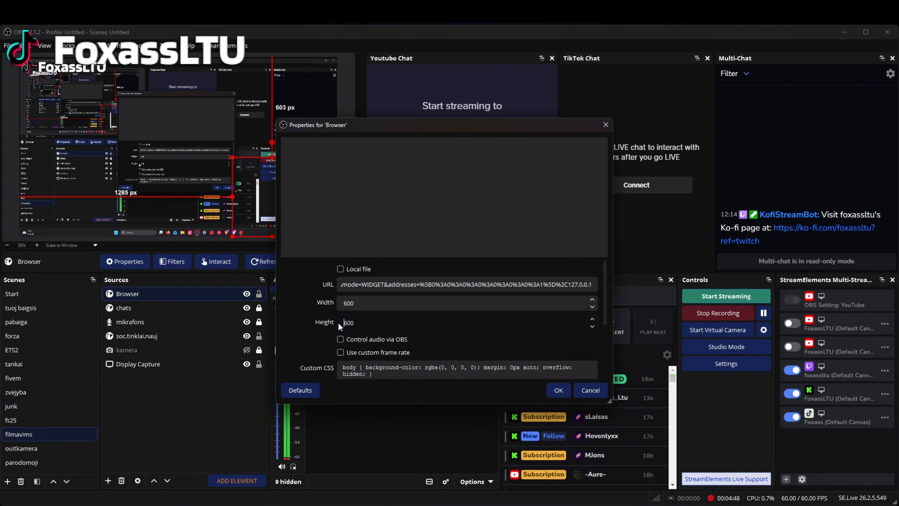
pyautogui.click(559, 390)
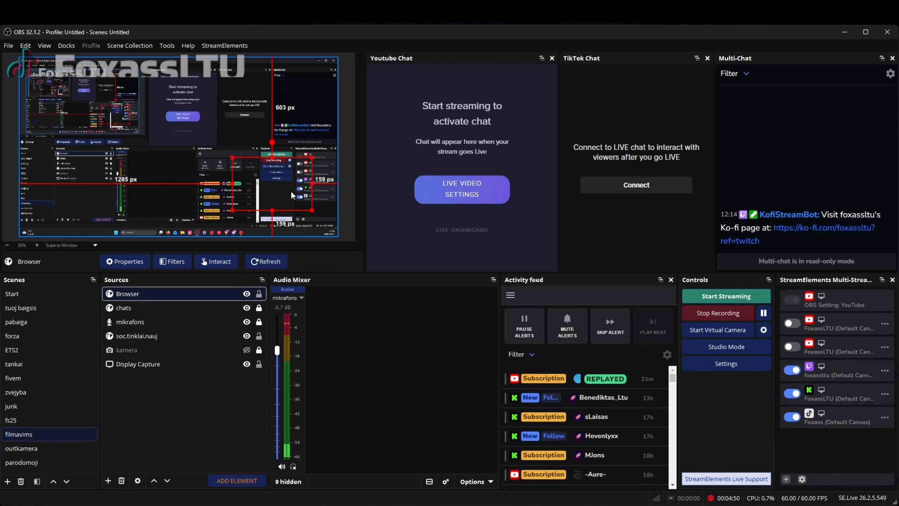
# Set the Browser source's width to 500 and increase its height
pyautogui.doubleClick(149, 295)
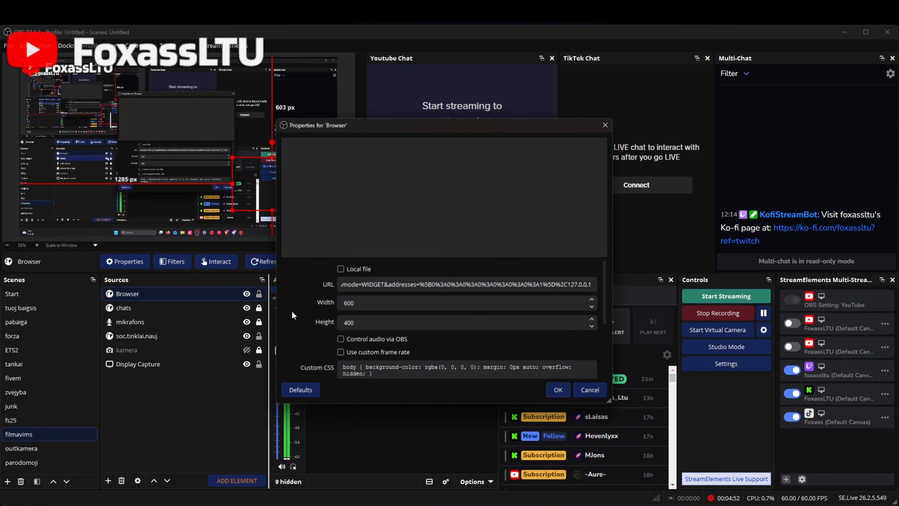
pyautogui.click(347, 304)
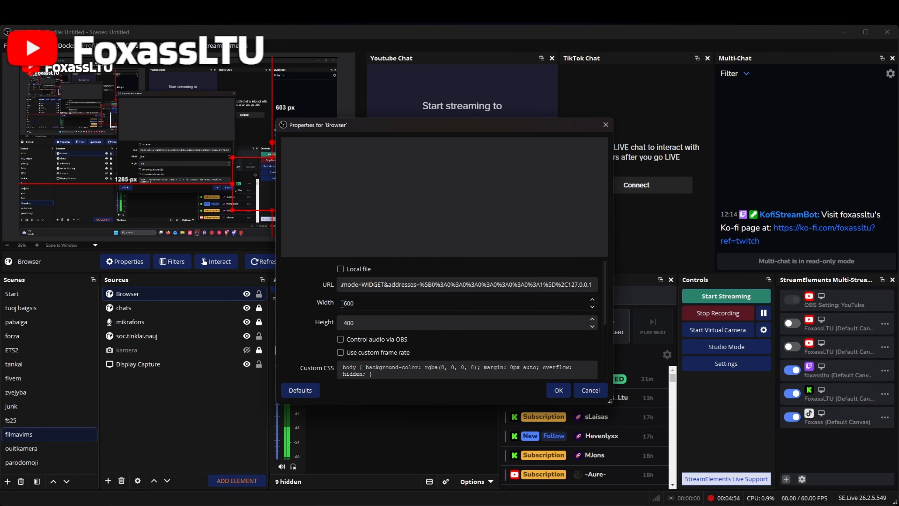
pyautogui.click(349, 322)
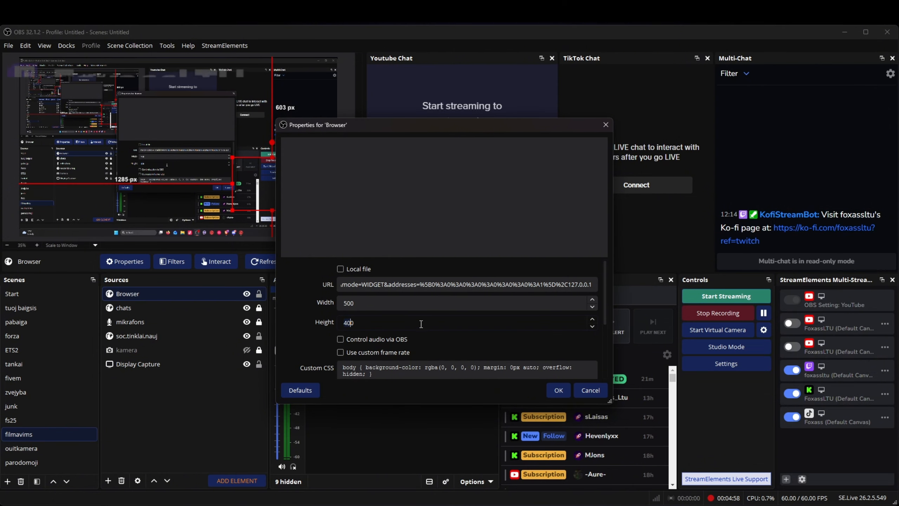
pyautogui.click(558, 390)
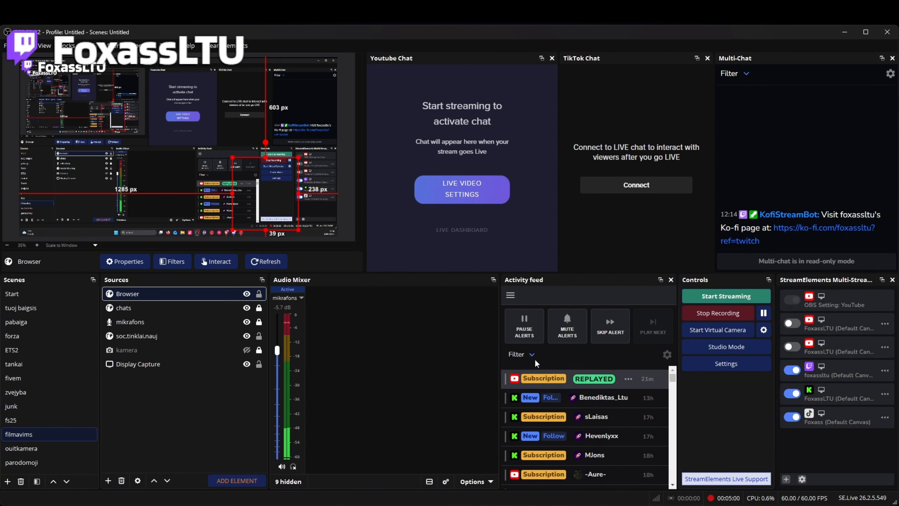
# Fit the Browser source into the canvas's lower-right corner, resized to about 1486 px from the left edge and 601 px from the top
pyautogui.moveTo(273, 195); pyautogui.dragTo(310, 201)
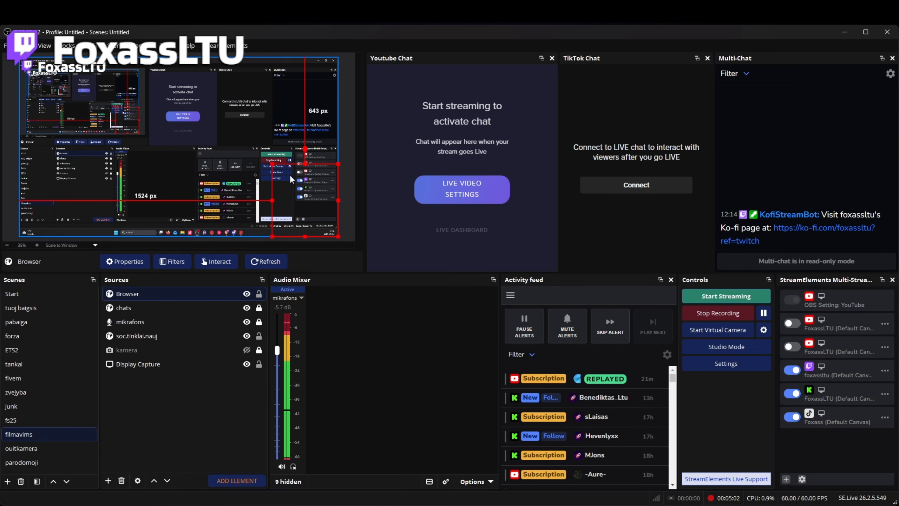
pyautogui.moveTo(273, 164); pyautogui.dragTo(251, 142)
pyautogui.moveTo(299, 208)
pyautogui.mouseDown()
pyautogui.moveTo(285, 185)
pyautogui.moveTo(118, 154)
pyautogui.moveTo(301, 117)
pyautogui.moveTo(306, 204)
pyautogui.mouseUp()
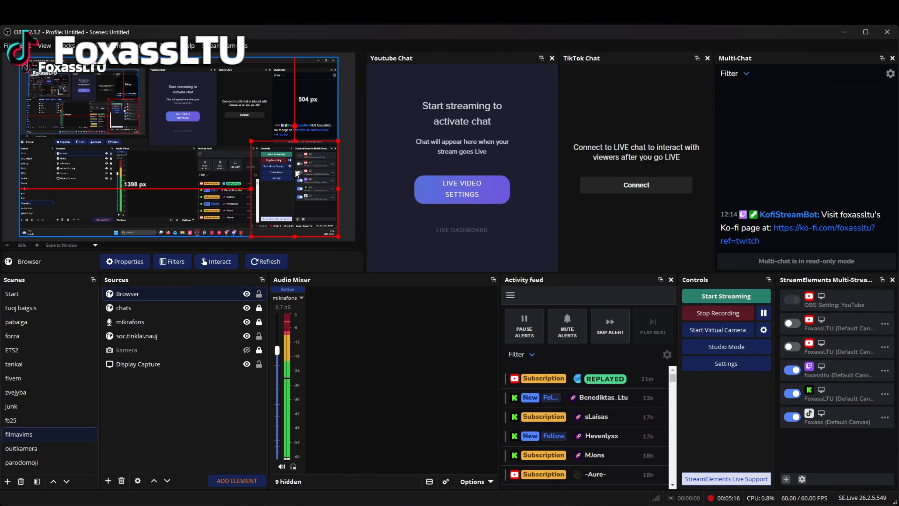
pyautogui.moveTo(251, 141); pyautogui.dragTo(267, 157)
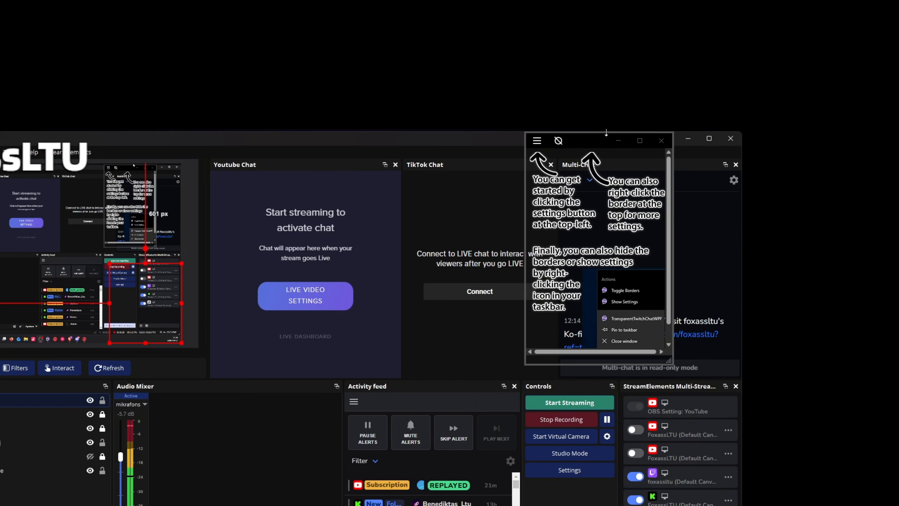
# In Twitch Chat Overlay, create a widget with the private chat widget URL as its custom URL, and close the settings
pyautogui.moveTo(584, 143); pyautogui.dragTo(482, 157)
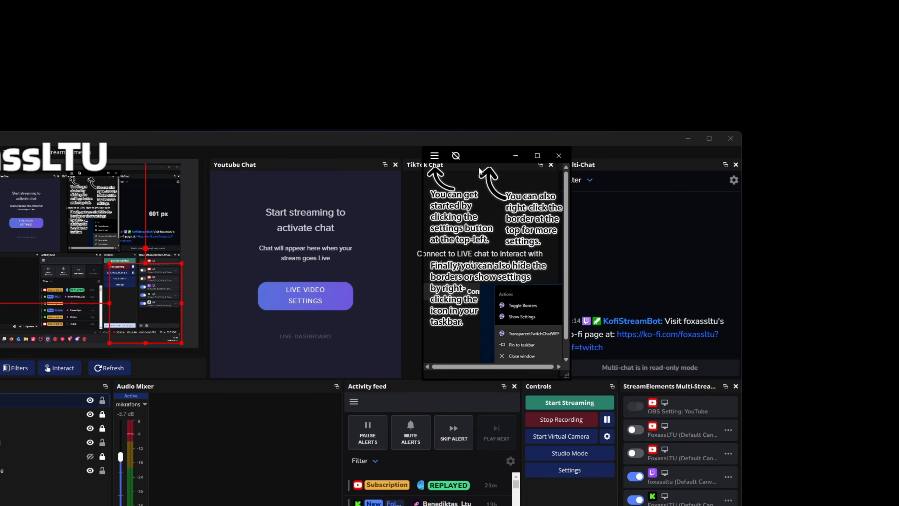
pyautogui.click(434, 156)
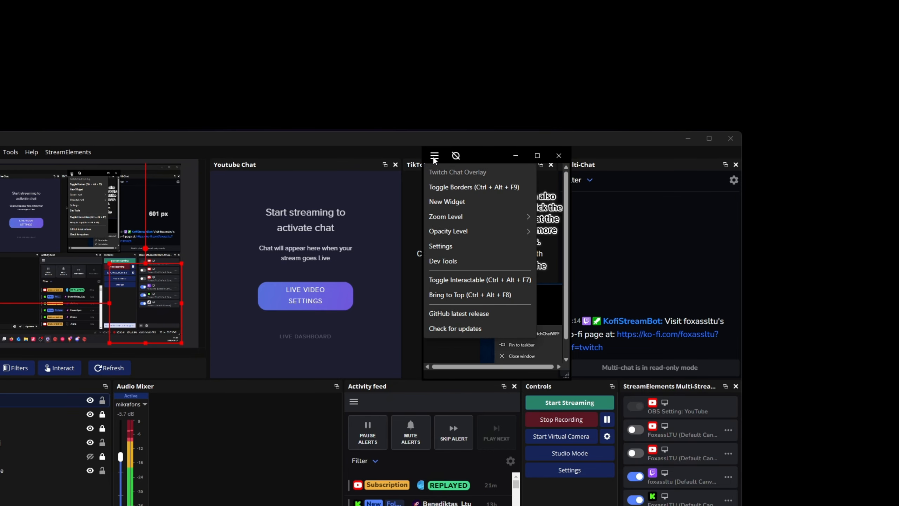
pyautogui.click(458, 247)
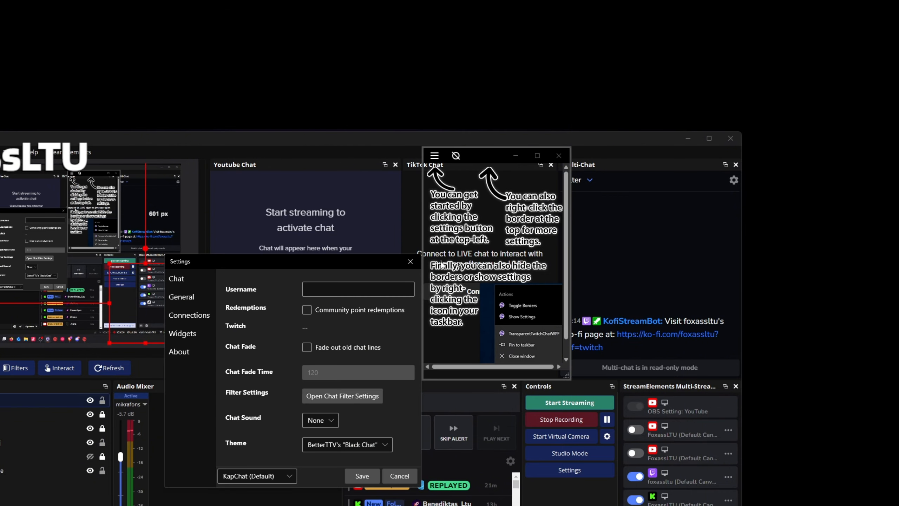
pyautogui.click(191, 337)
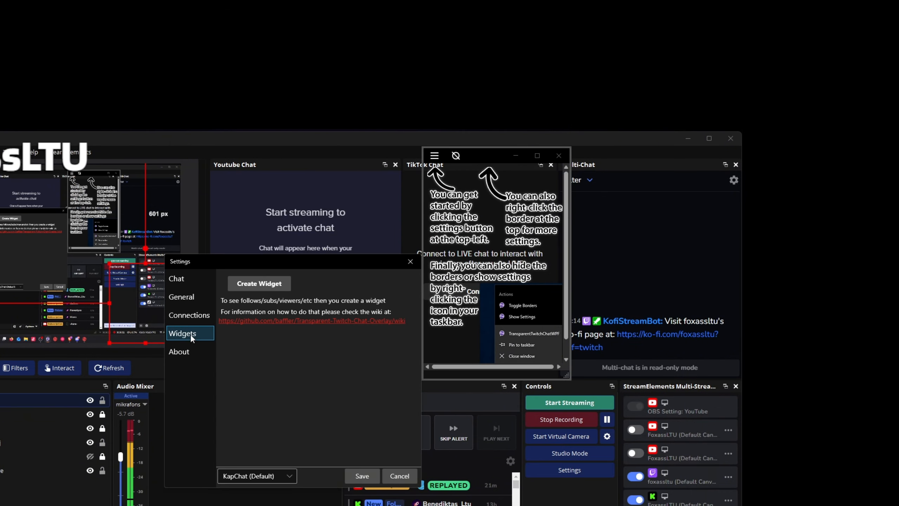
pyautogui.click(260, 283)
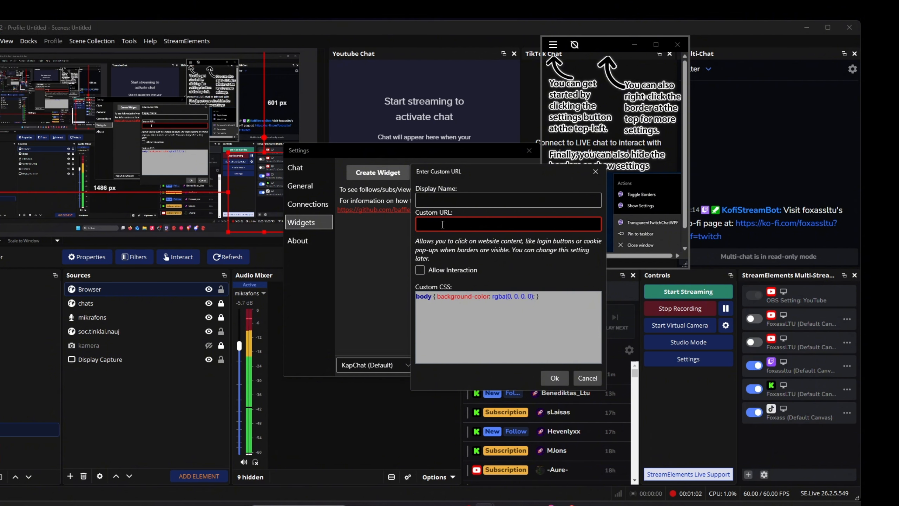
pyautogui.hotkey('ctrl', 'v')
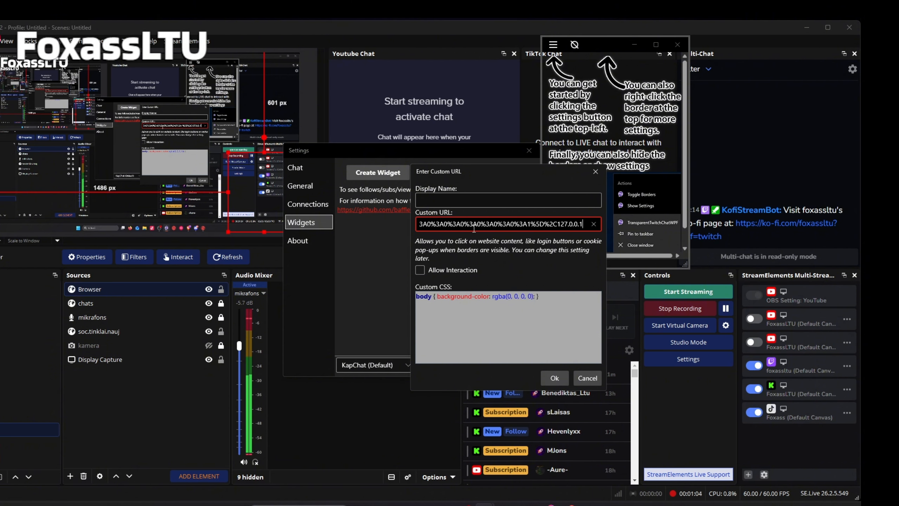
pyautogui.click(555, 378)
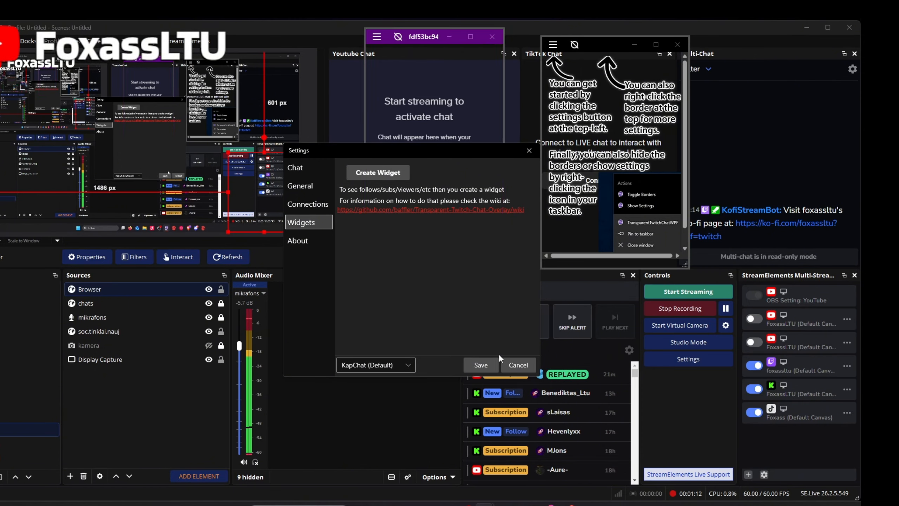
pyautogui.click(513, 364)
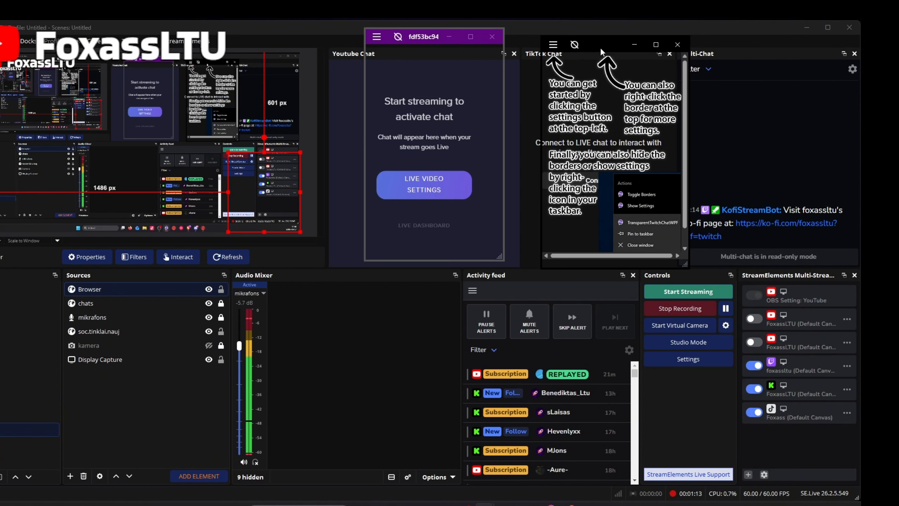
# Minimize the original overlay window, and place the new widget window over the TikTok Chat dock, enlarged to cover it
pyautogui.click(634, 44)
pyautogui.moveTo(423, 36); pyautogui.dragTo(586, 45)
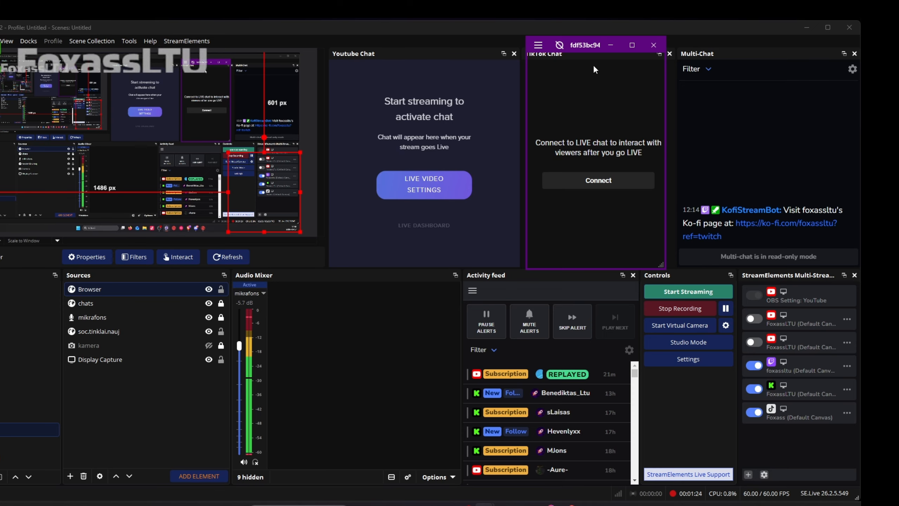
pyautogui.moveTo(590, 45)
pyautogui.mouseDown()
pyautogui.moveTo(662, 48)
pyautogui.moveTo(604, 49)
pyautogui.mouseUp()
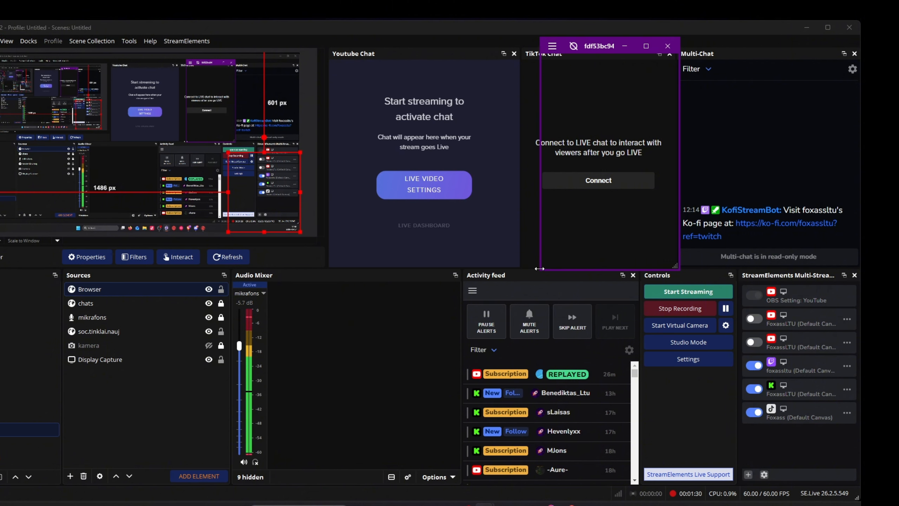
pyautogui.moveTo(540, 271); pyautogui.dragTo(524, 275)
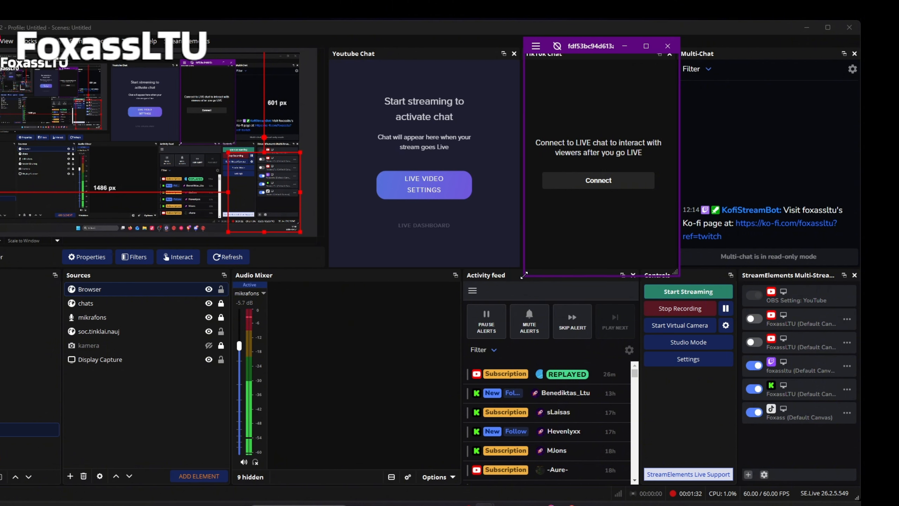
# Align the chat widget window over the TikTok Chat dock and hide its borders so only the chat overlay remains
pyautogui.moveTo(578, 52); pyautogui.dragTo(613, 49)
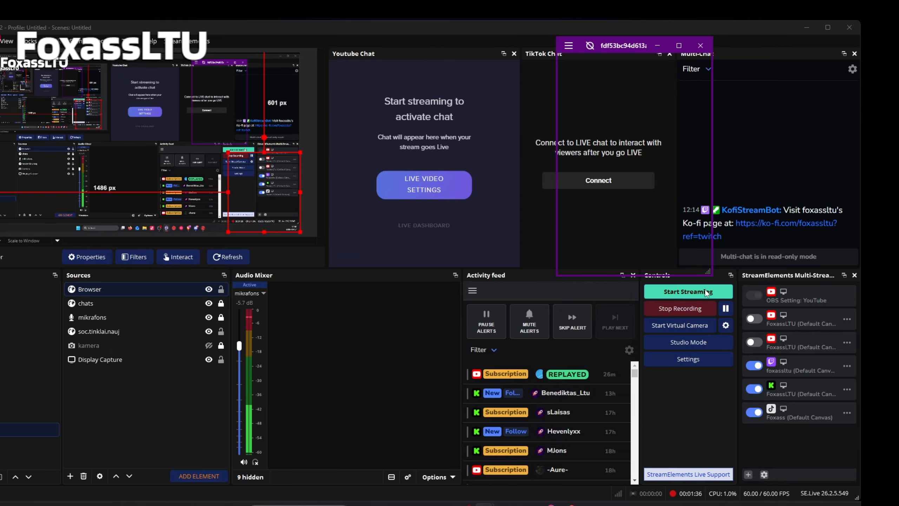
pyautogui.moveTo(611, 47); pyautogui.dragTo(574, 32)
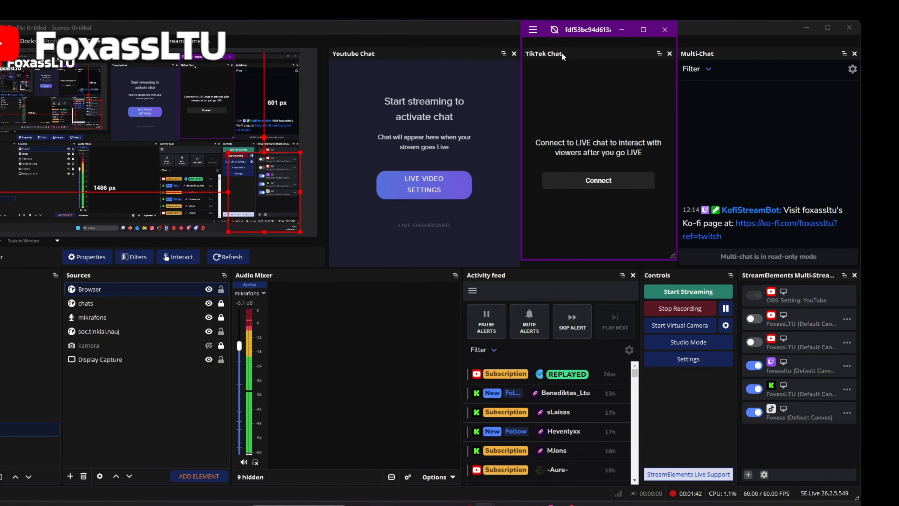
pyautogui.click(554, 31)
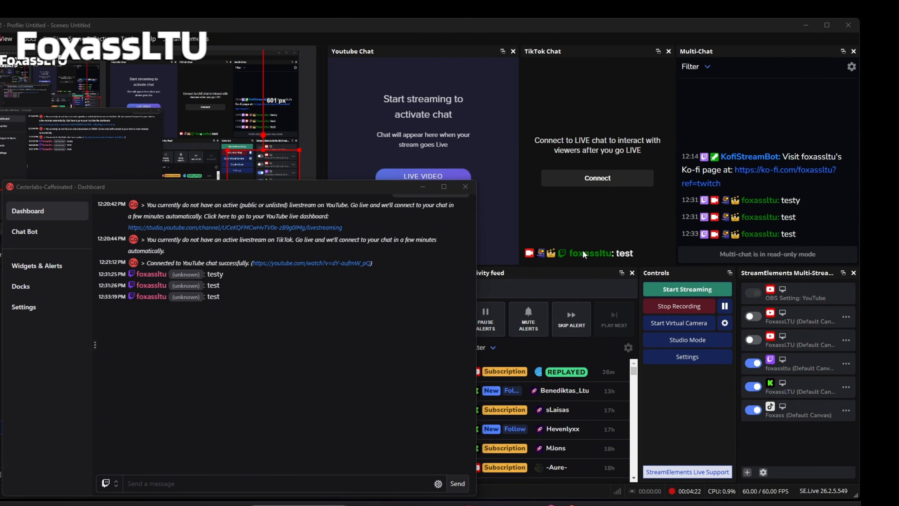
# In the Casterlabs-Caffeinated dashboard, set the chat target to All platforms and send the message "test"
pyautogui.click(109, 484)
pyautogui.click(106, 414)
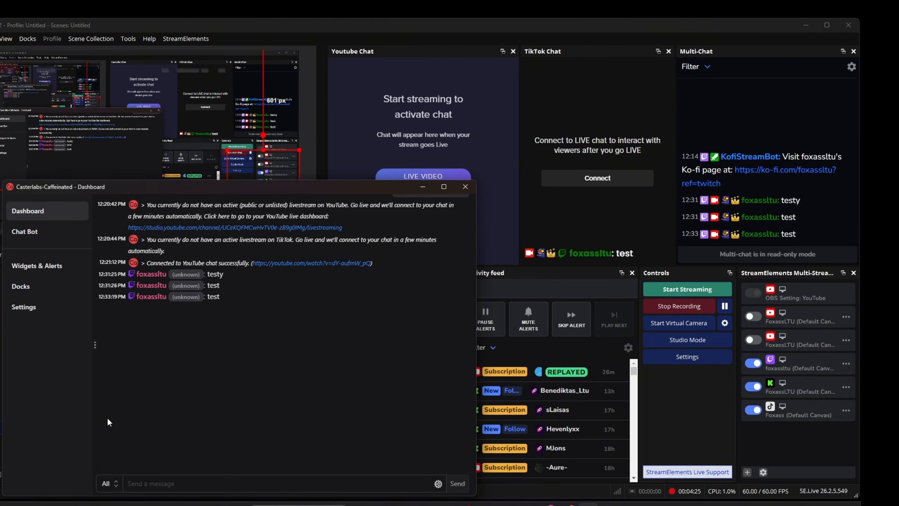
pyautogui.click(151, 483)
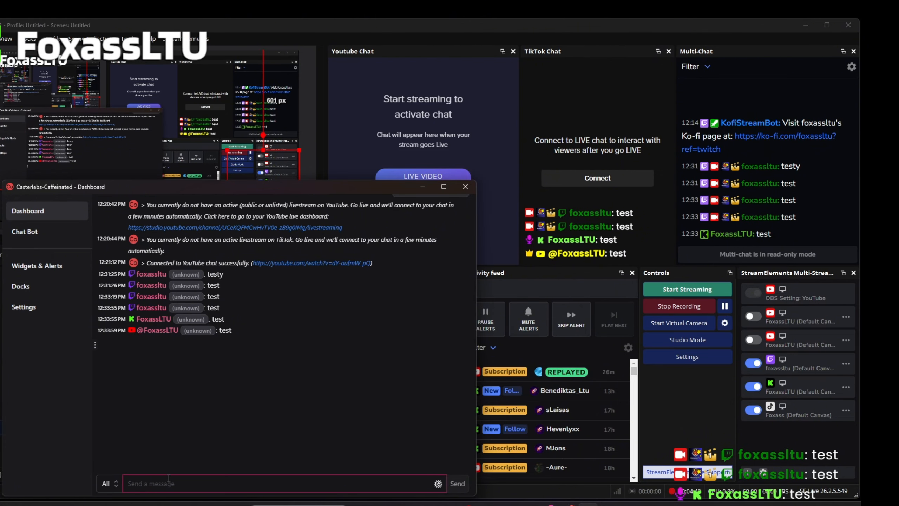
# Send the chat messages 1, 2 and 3 to all platforms, and minimize the Casterlabs-Caffeinated dashboard
pyautogui.press('Return')
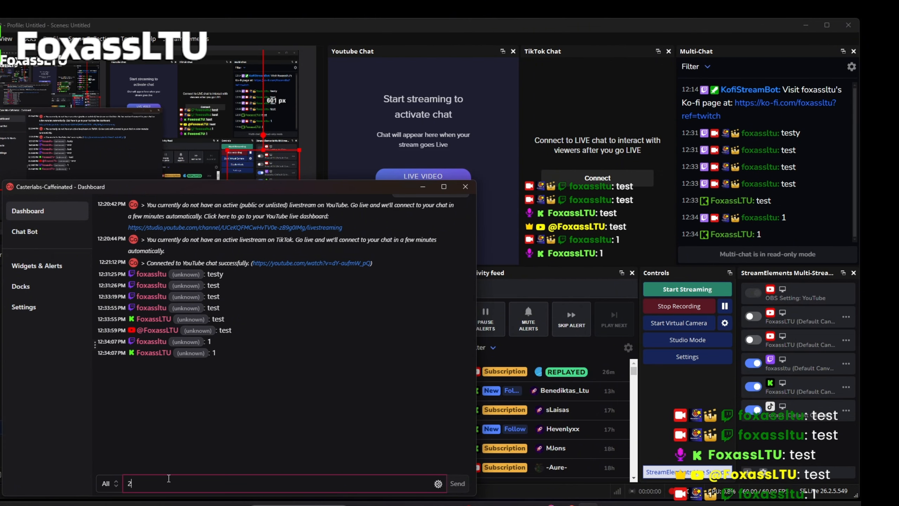
pyautogui.write('2')
pyautogui.press('Return')
pyautogui.write('3')
pyautogui.press('Return')
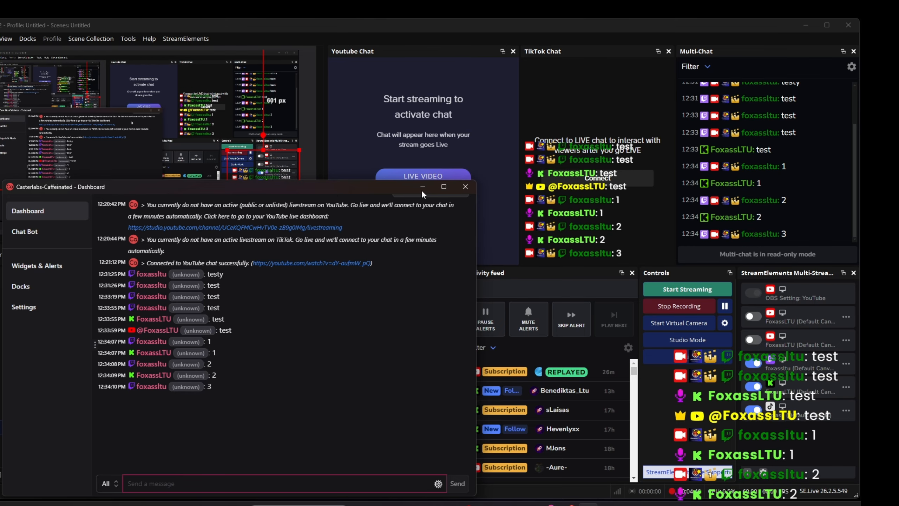
pyautogui.click(655, 171)
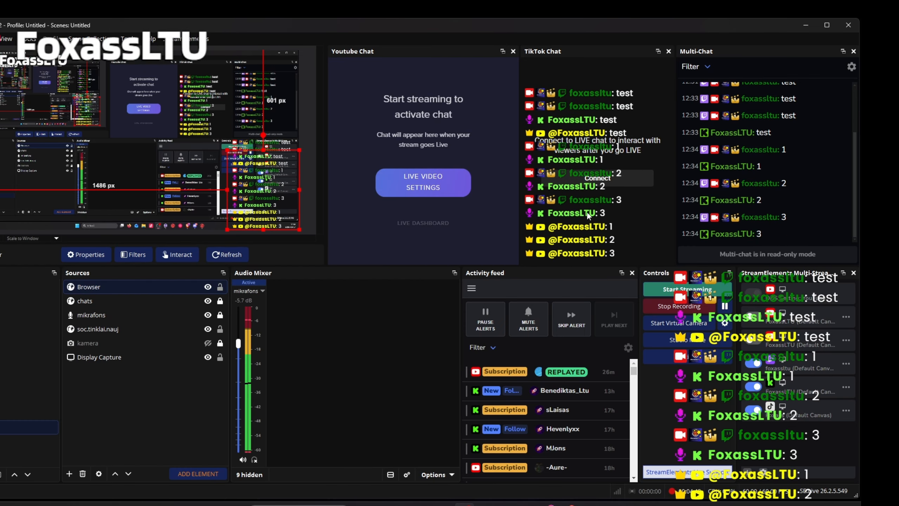